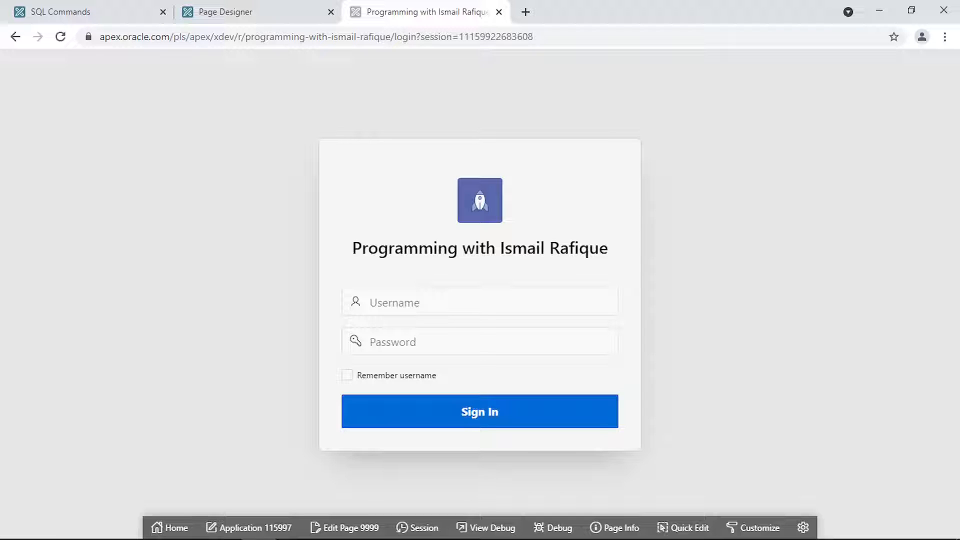
# - Go from the login page editor to Shared Components > Authentication Schemes
pyautogui.click(225, 12)
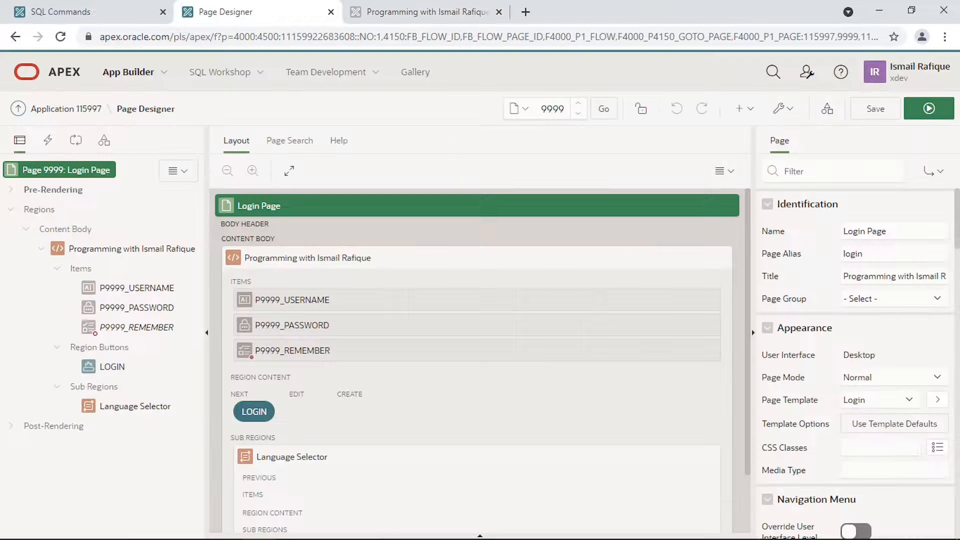
pyautogui.click(828, 114)
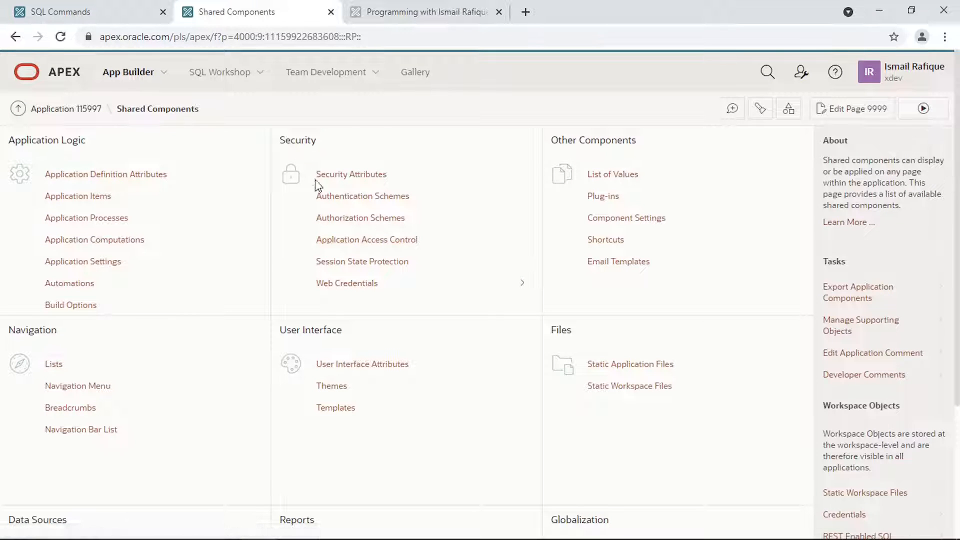
pyautogui.click(382, 204)
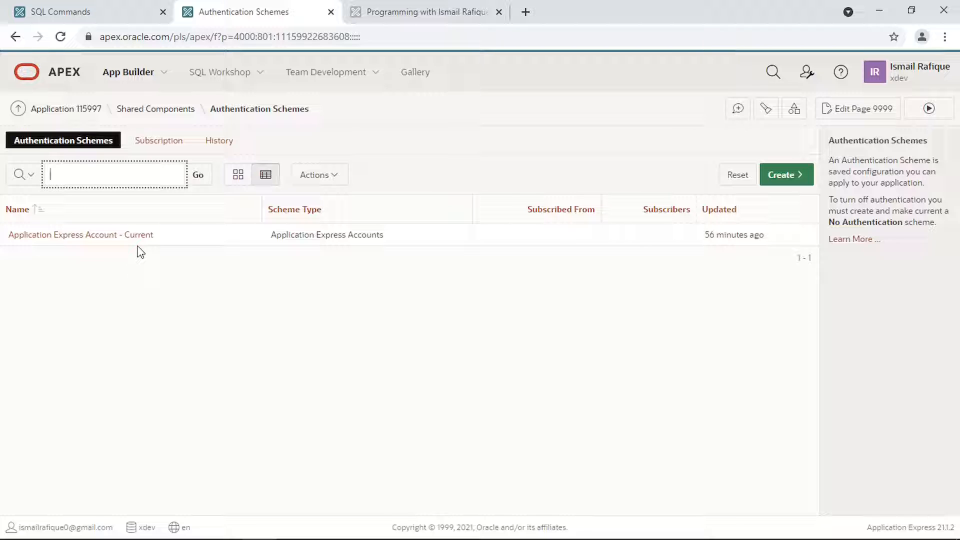
pyautogui.click(86, 252)
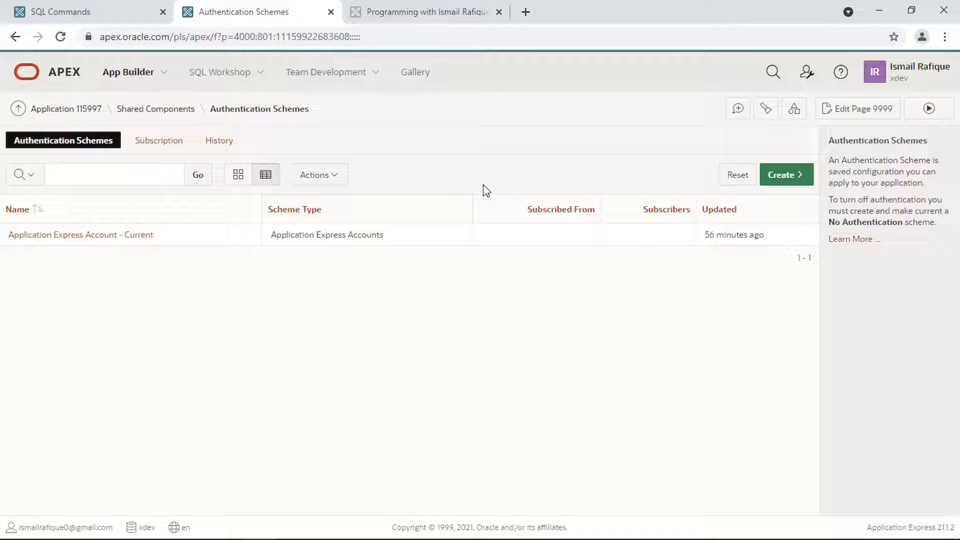
# - Open Administration > Manage Users and Groups and begin creating a new user
pyautogui.click(804, 77)
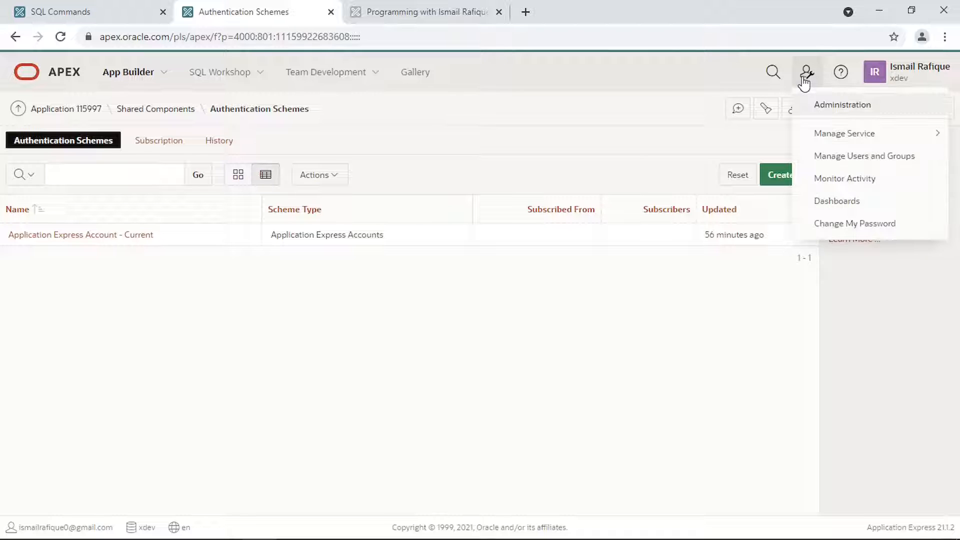
pyautogui.click(833, 158)
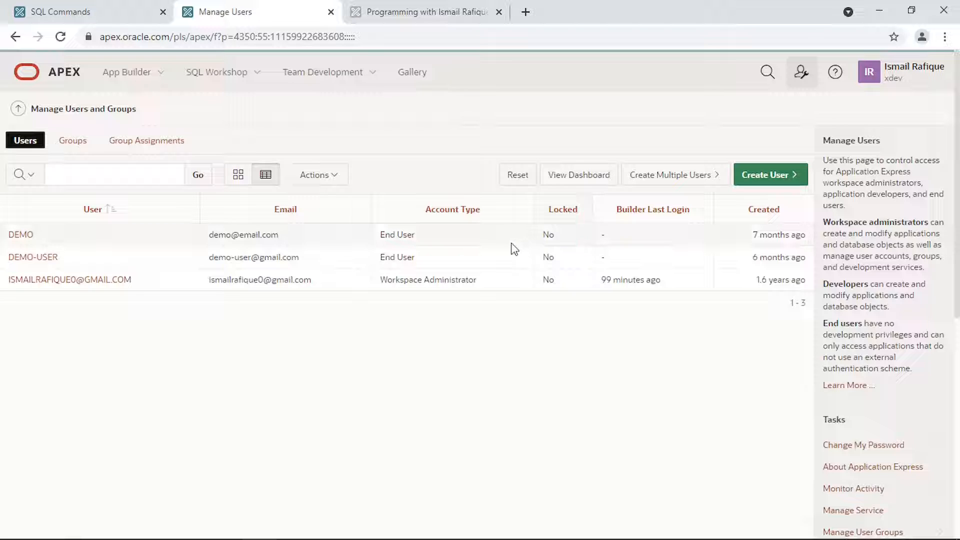
pyautogui.click(757, 181)
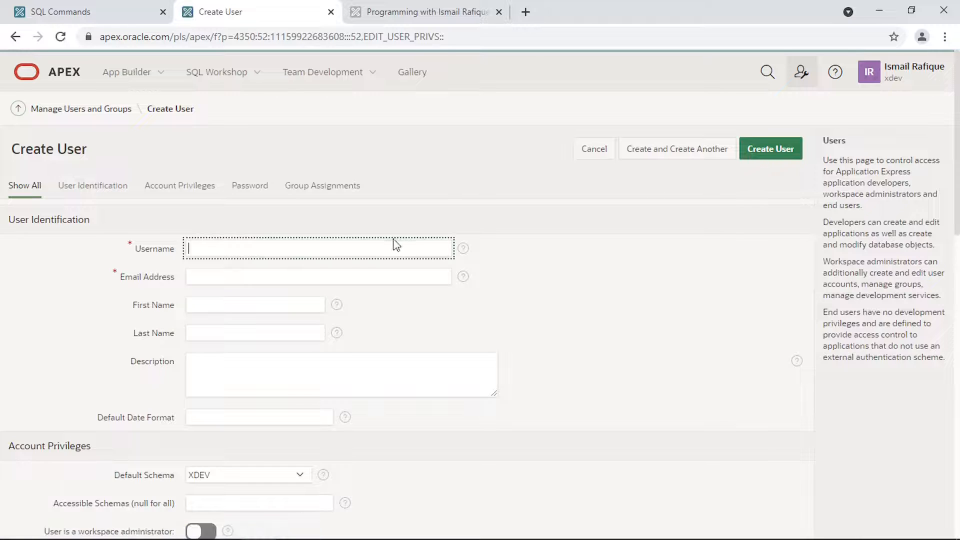
# - Enter the new user's username, e-mail address and password, and create the account
pyautogui.write('kamran')
pyautogui.click(305, 274)
pyautogui.scroll(-3, 305, 275)
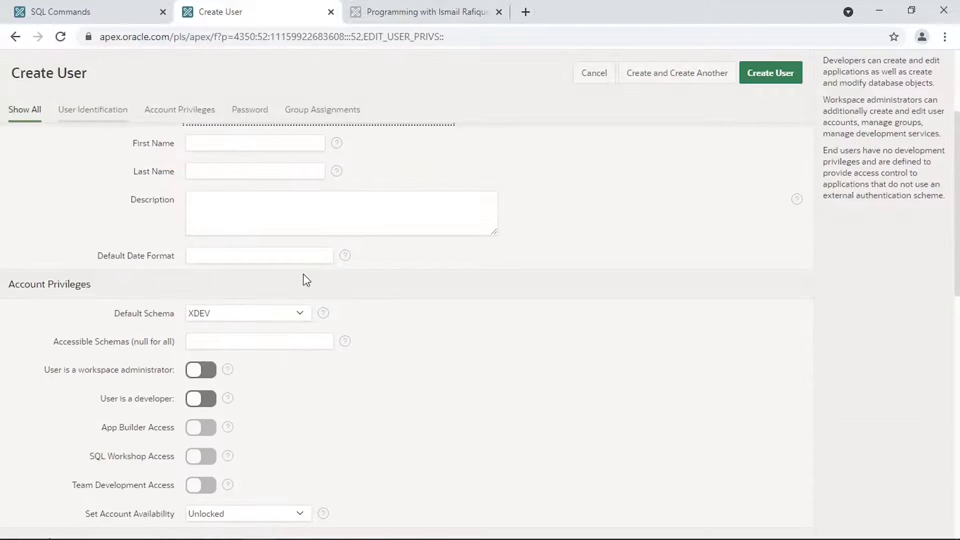
pyautogui.scroll(2, 303, 279)
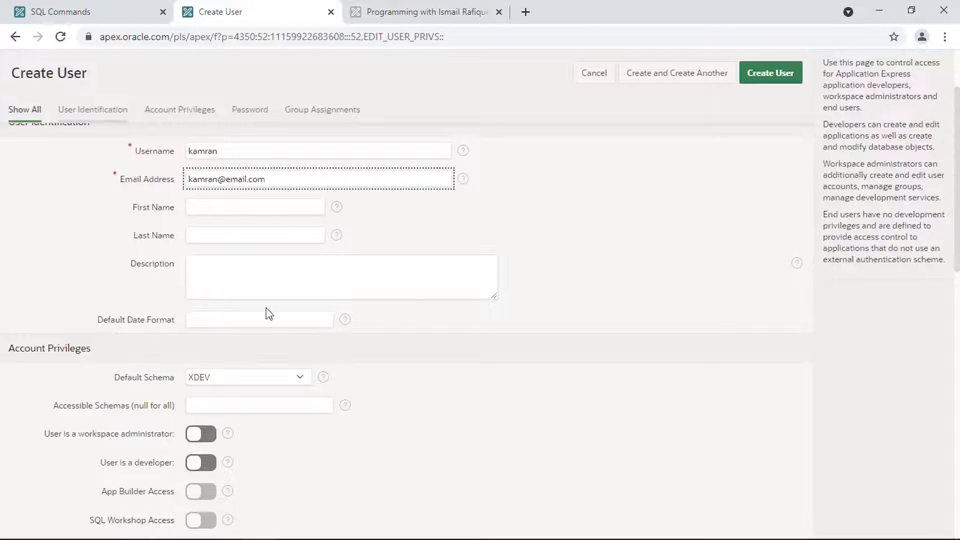
pyautogui.scroll(-8, 268, 313)
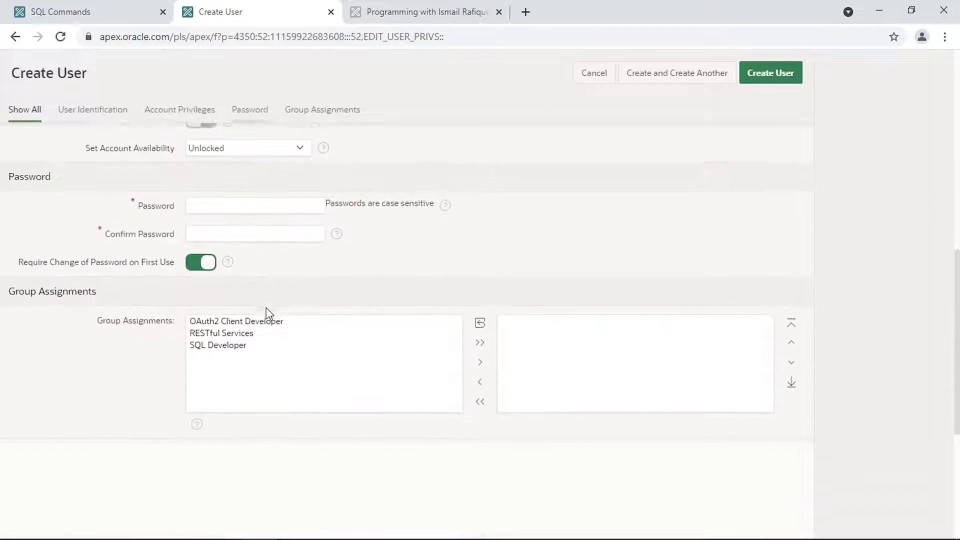
pyautogui.scroll(1, 267, 314)
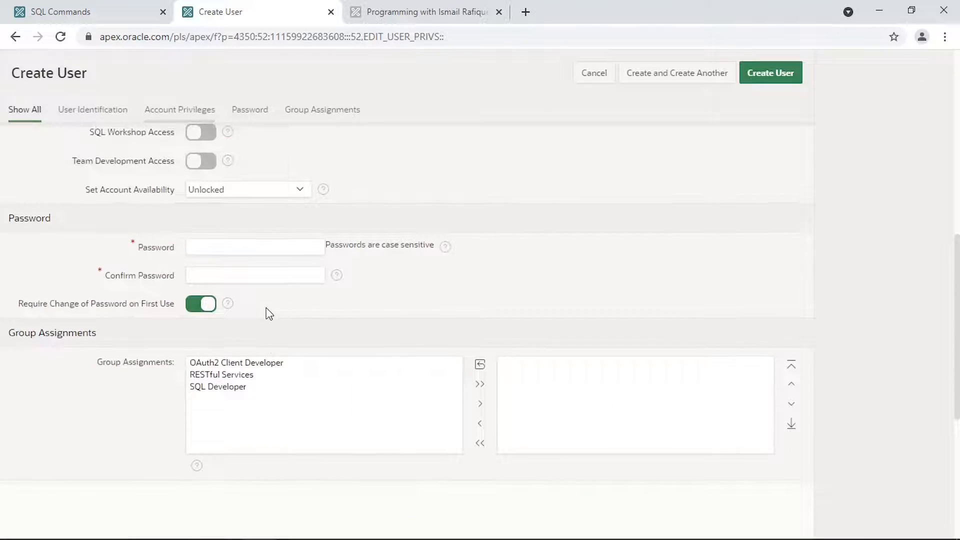
pyautogui.click(248, 245)
pyautogui.click(786, 67)
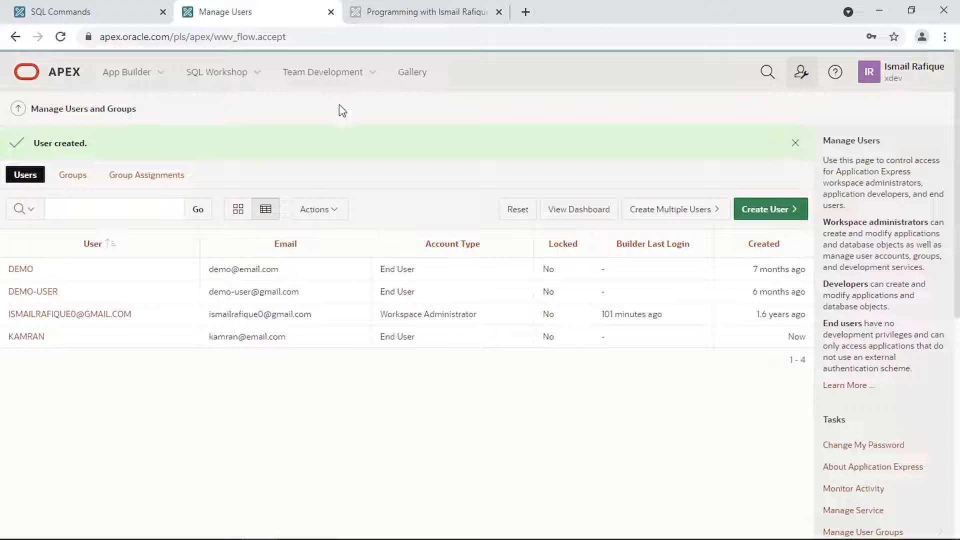
# - Sign in to the app as the new user, sign out, and return to Authentication Schemes
pyautogui.click(406, 15)
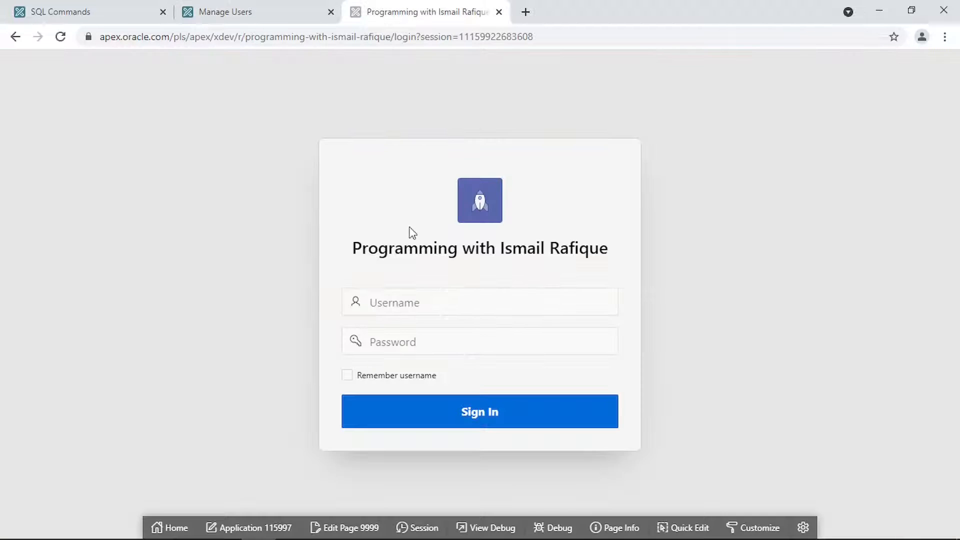
pyautogui.click(407, 301)
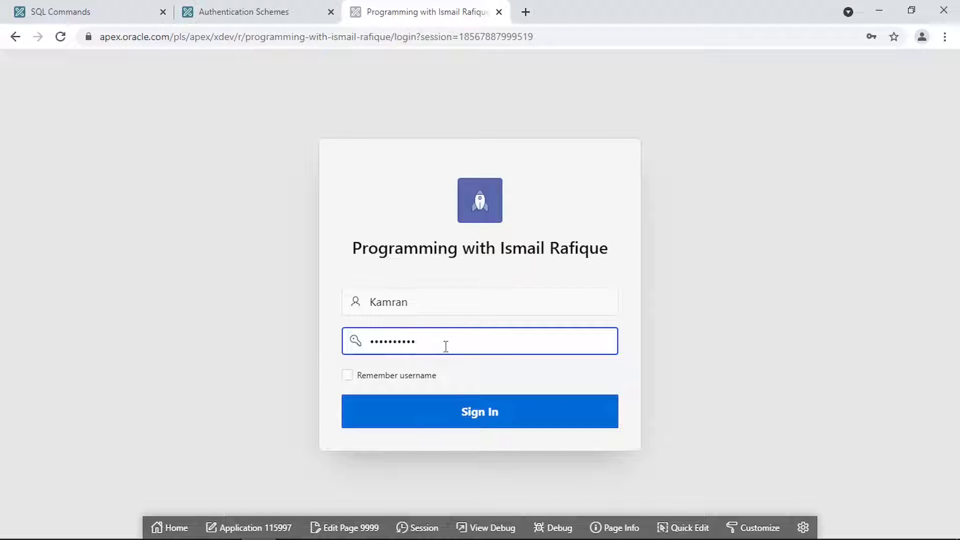
pyautogui.click(458, 414)
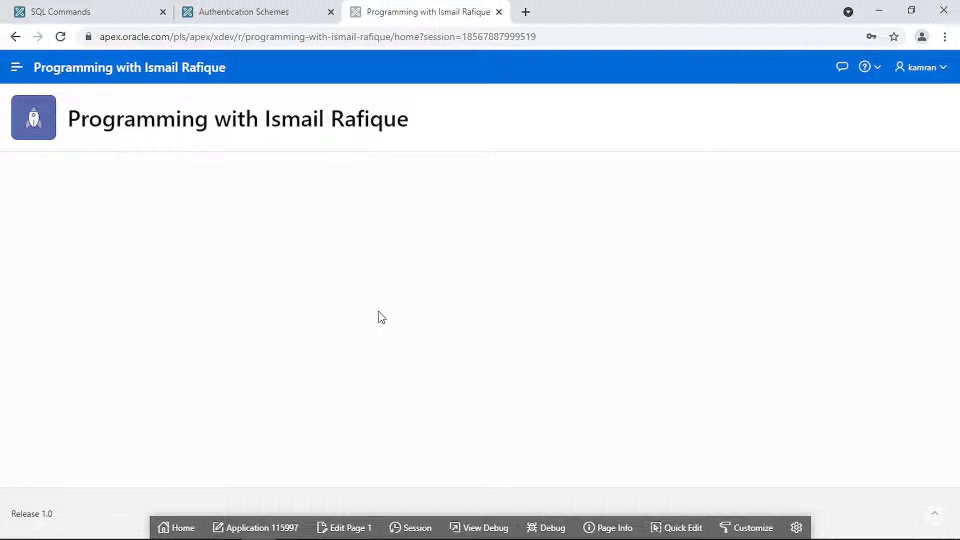
pyautogui.click(936, 72)
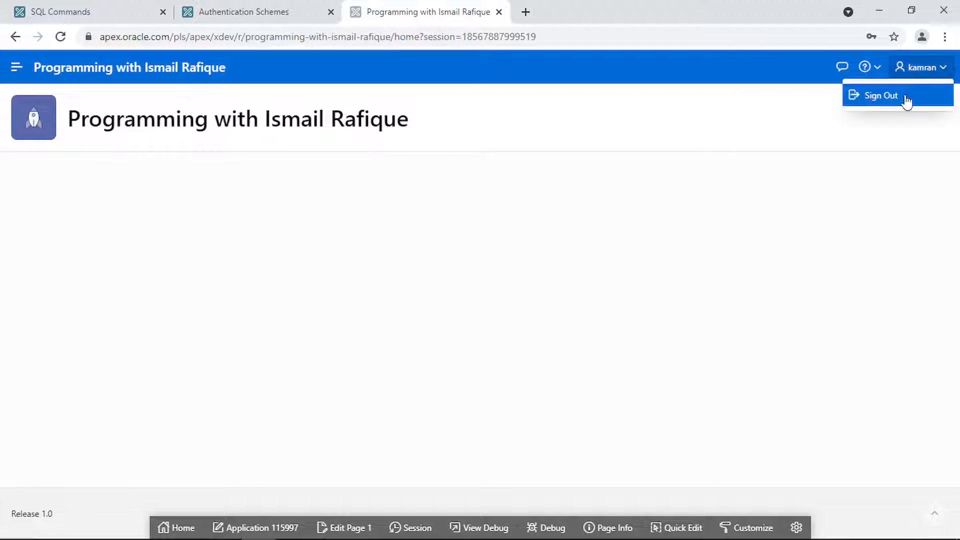
pyautogui.click(895, 102)
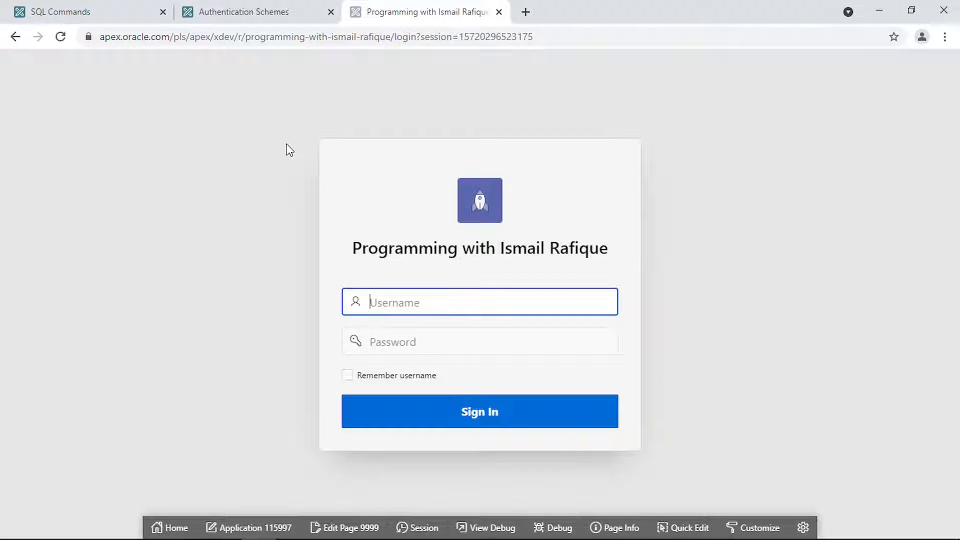
pyautogui.click(248, 19)
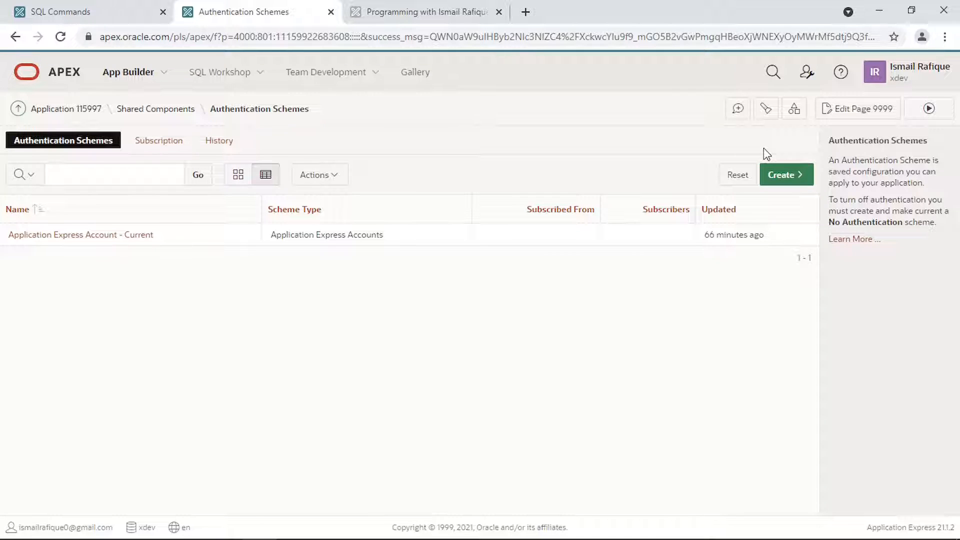
# - Create a pre-configured No Authentication scheme named 'No-auth' as the current scheme
pyautogui.click(787, 174)
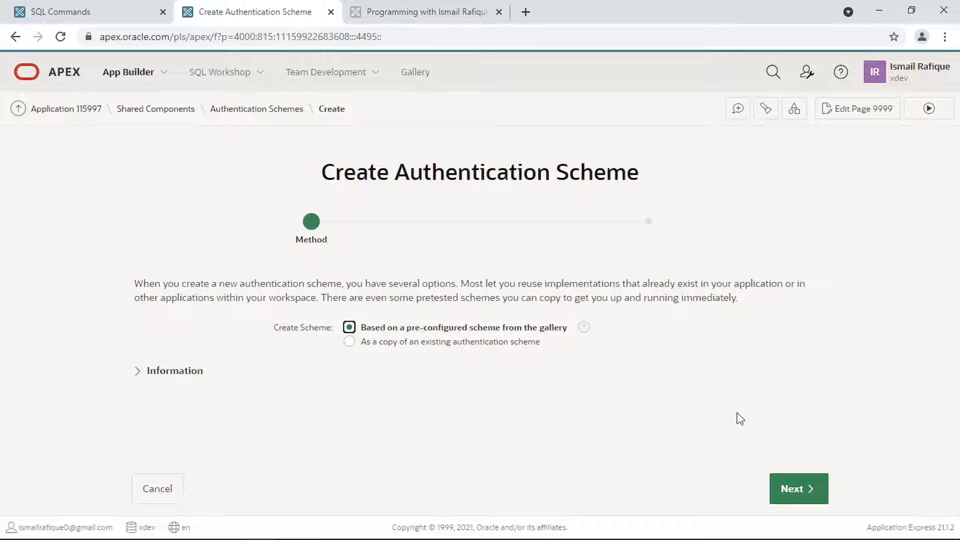
pyautogui.click(799, 488)
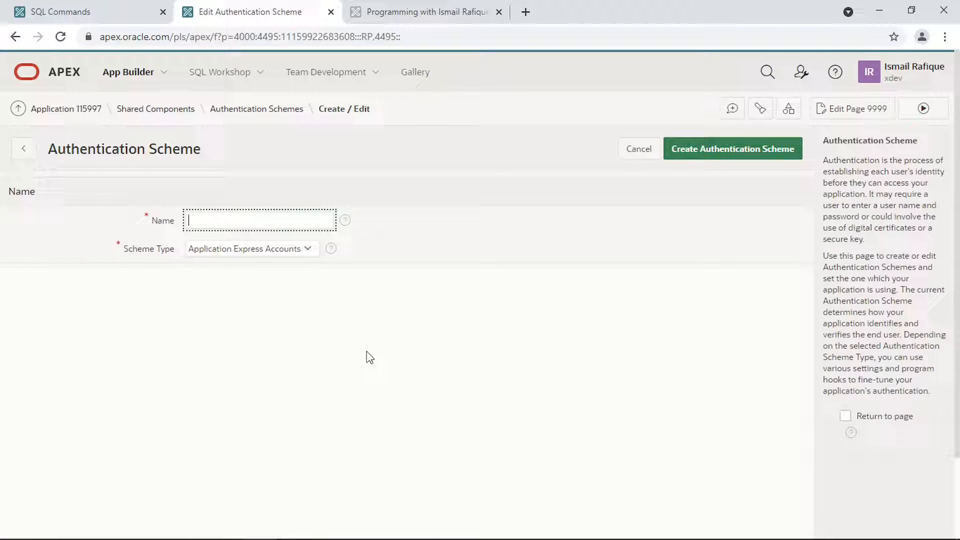
pyautogui.click(251, 249)
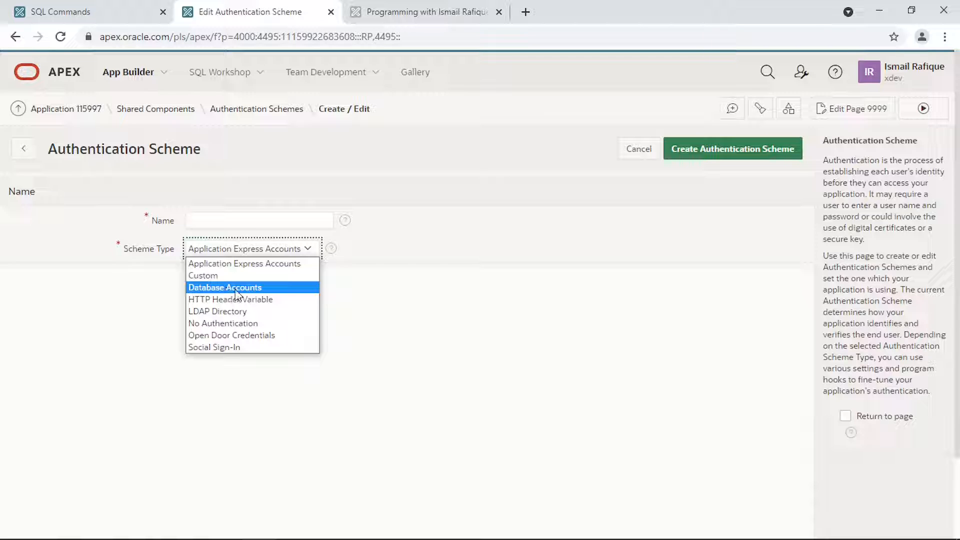
pyautogui.click(225, 324)
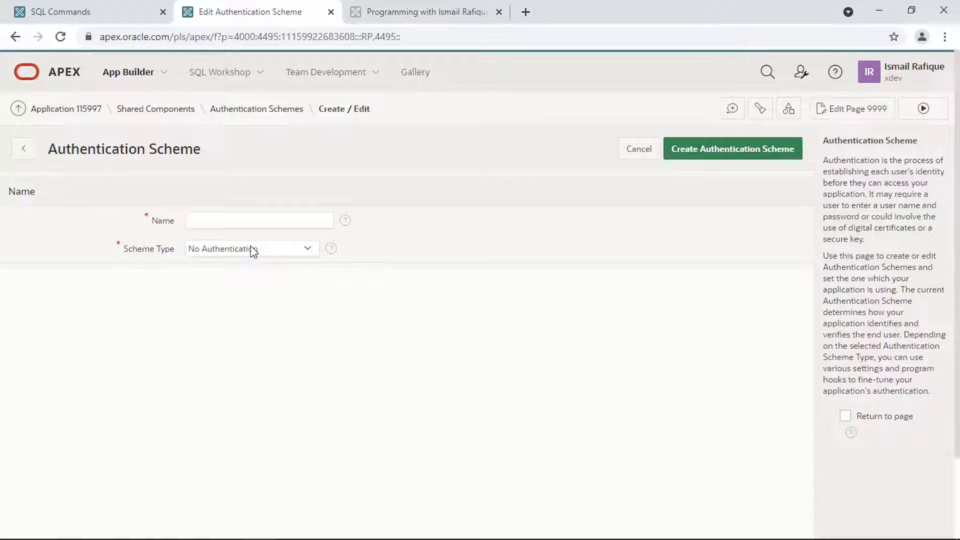
pyautogui.click(235, 224)
pyautogui.write('No-auth')
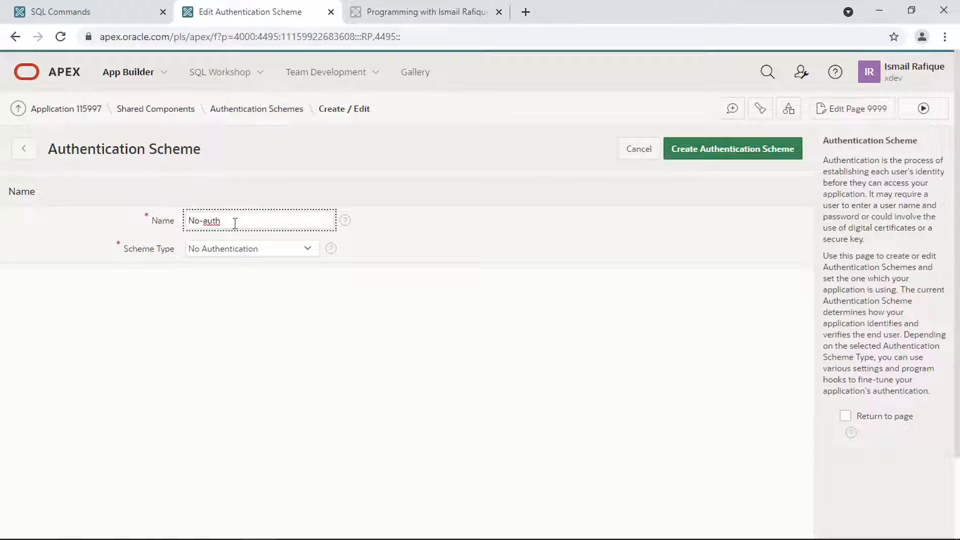
pyautogui.click(730, 150)
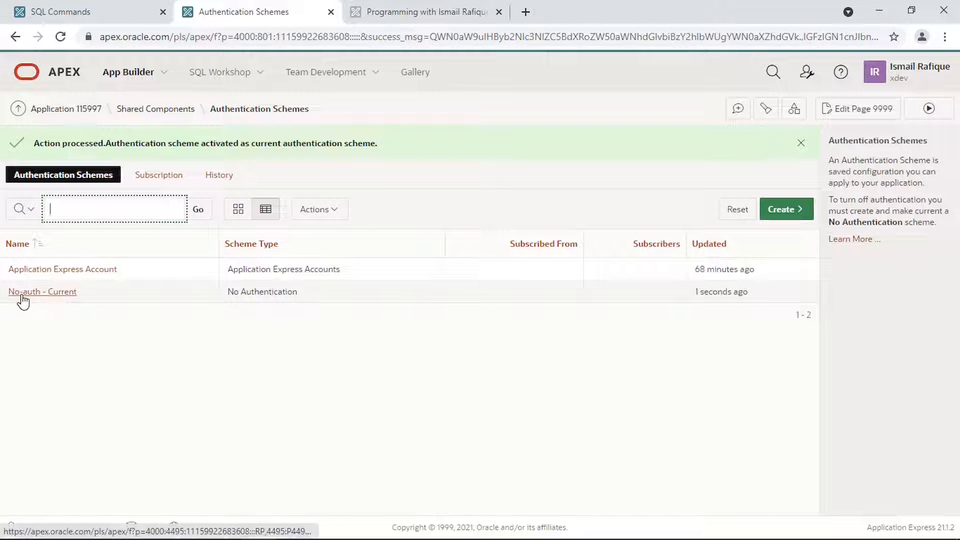
# - Run the Home page and confirm it opens as apex_public_user without signing in
pyautogui.click(413, 17)
pyautogui.click(257, 11)
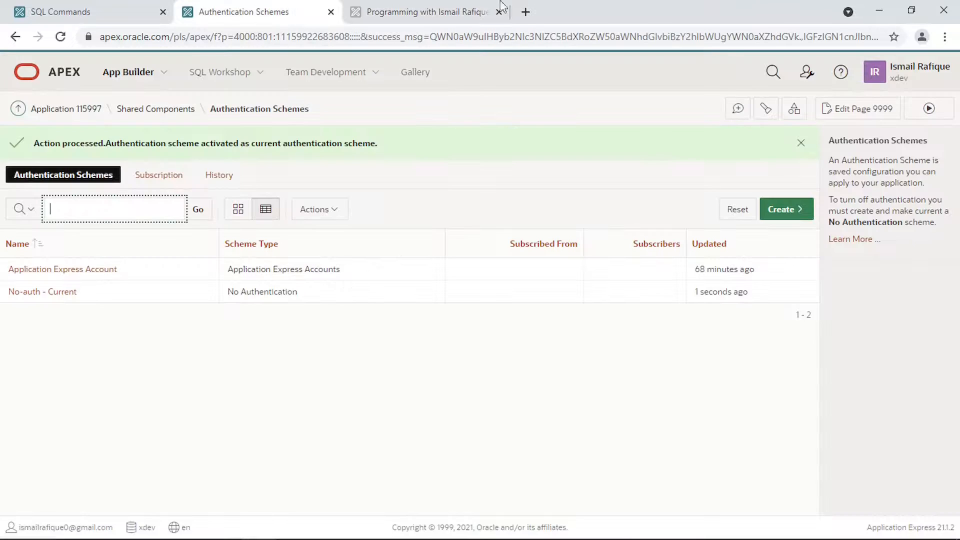
pyautogui.click(848, 110)
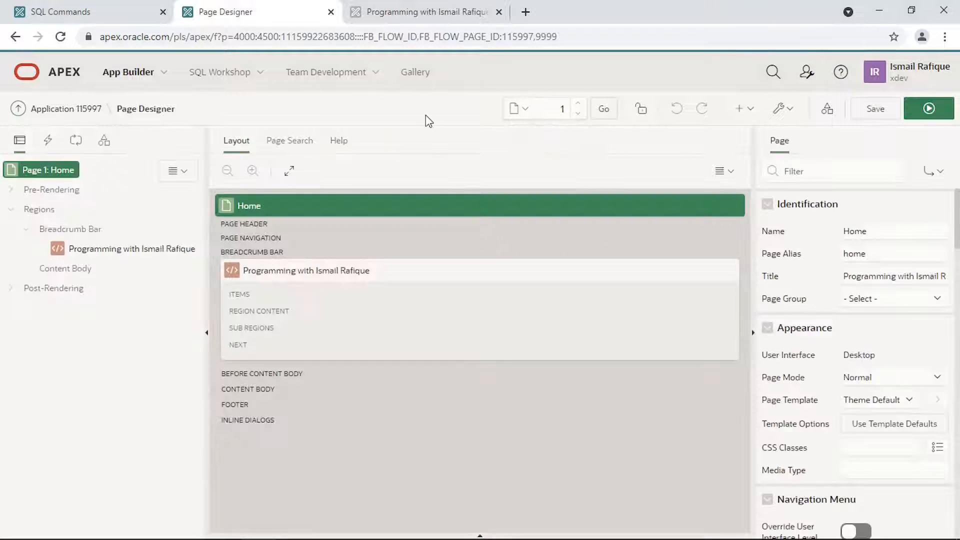
pyautogui.click(939, 111)
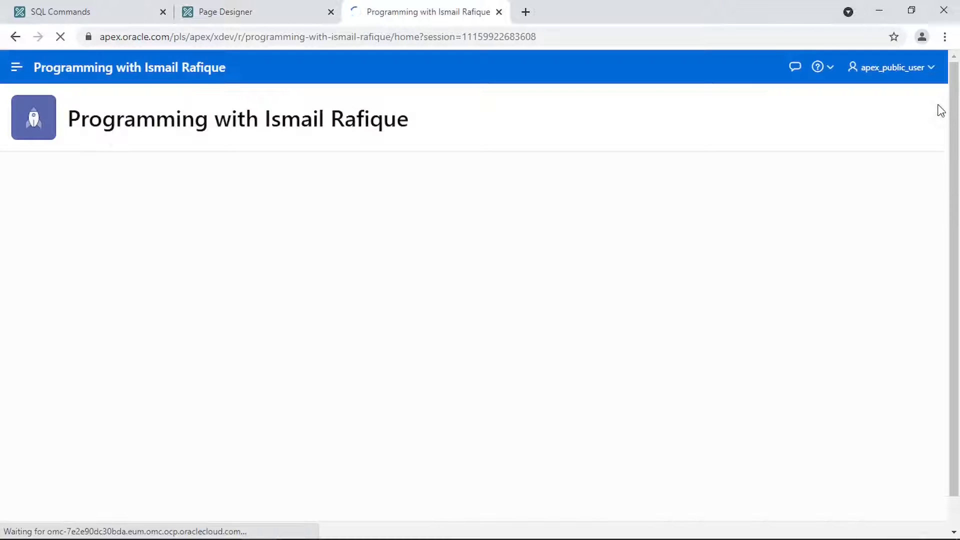
pyautogui.click(929, 79)
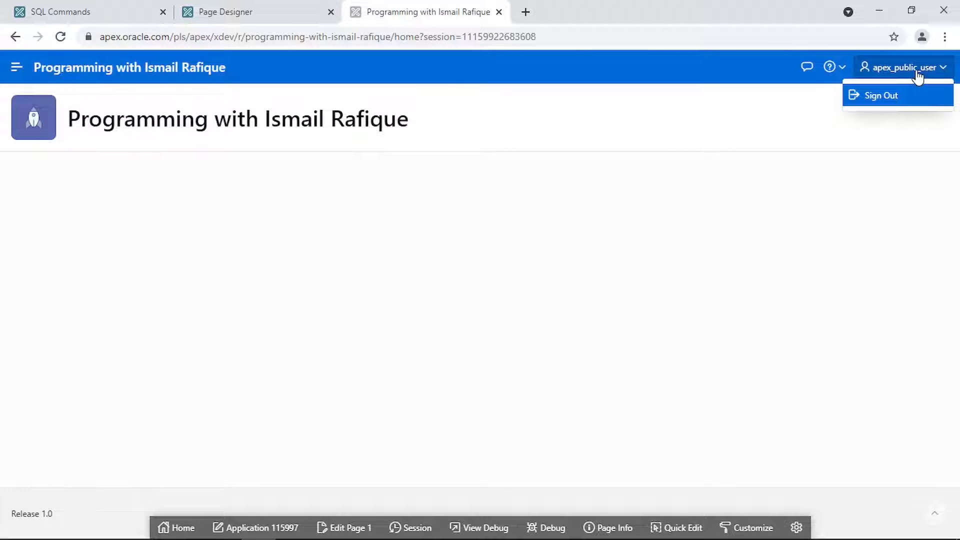
# - Go back through Page Designer and Shared Components to the Authentication Schemes list
pyautogui.click(293, 20)
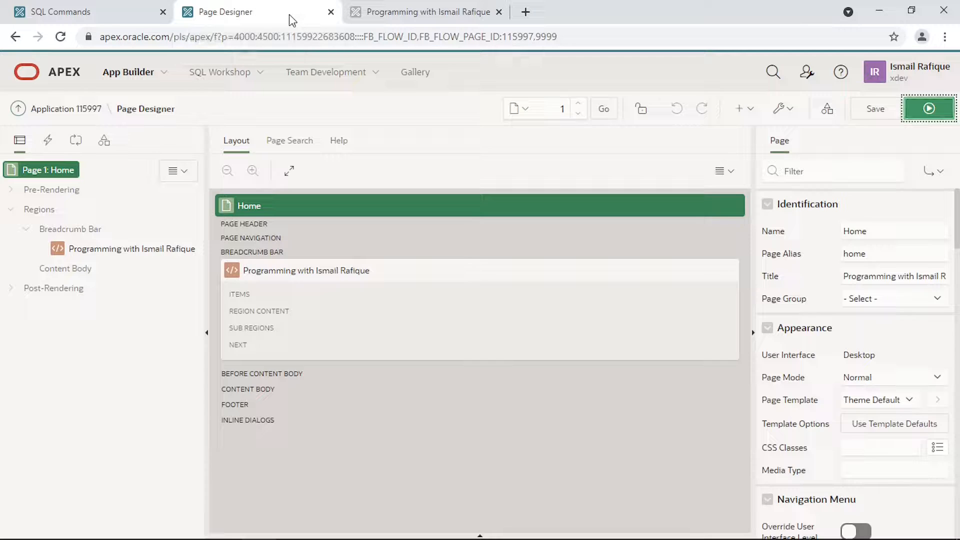
pyautogui.click(827, 111)
pyautogui.click(384, 200)
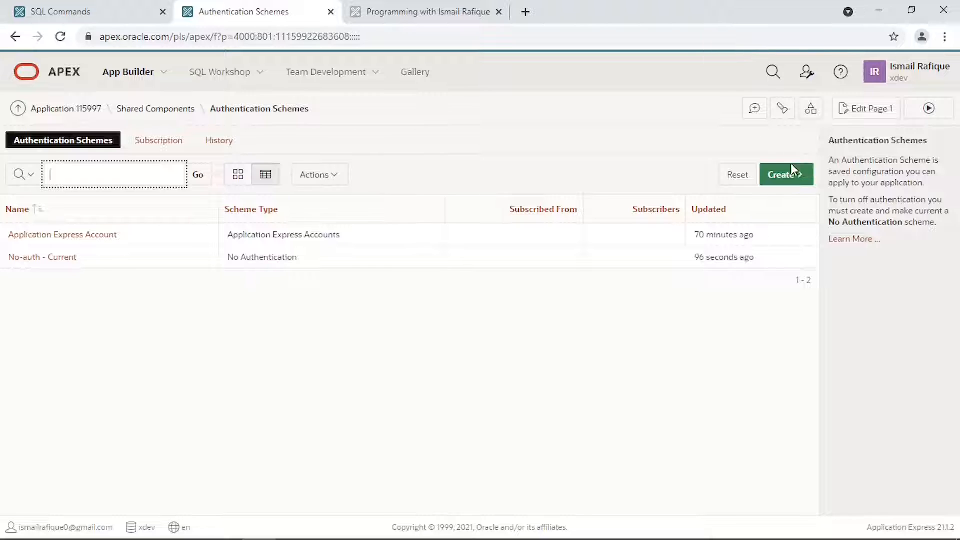
# - Create a pre-configured Open Door Credentials scheme named 'Open-door' and make it current
pyautogui.click(792, 170)
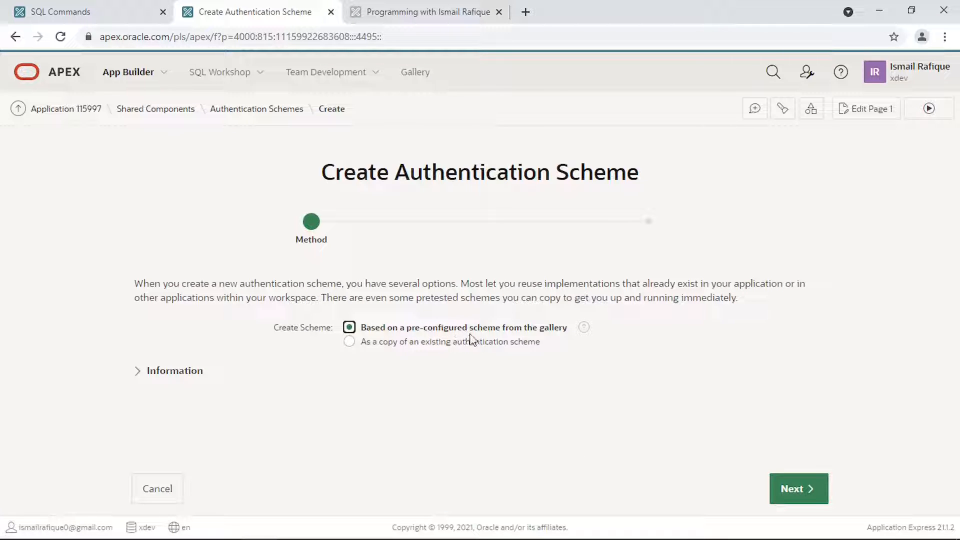
pyautogui.click(788, 489)
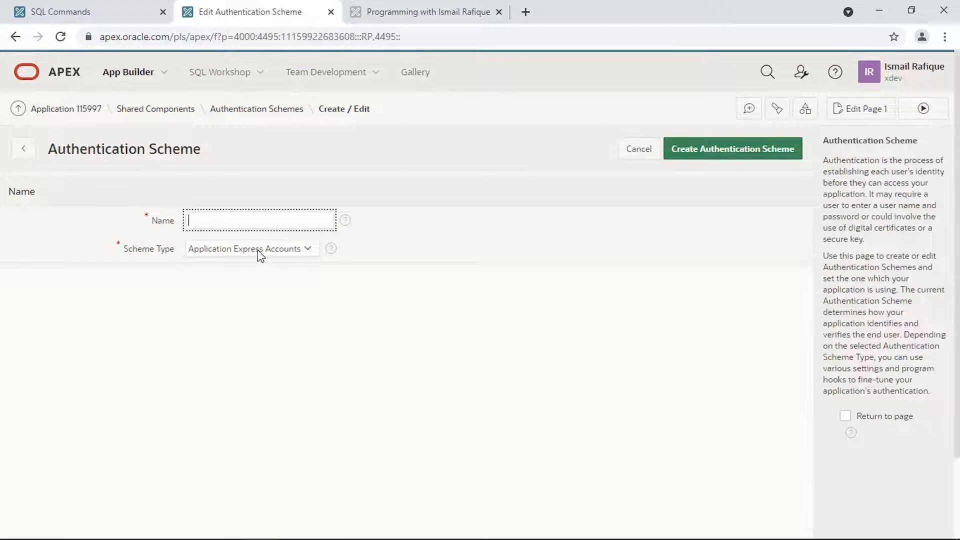
pyautogui.click(260, 250)
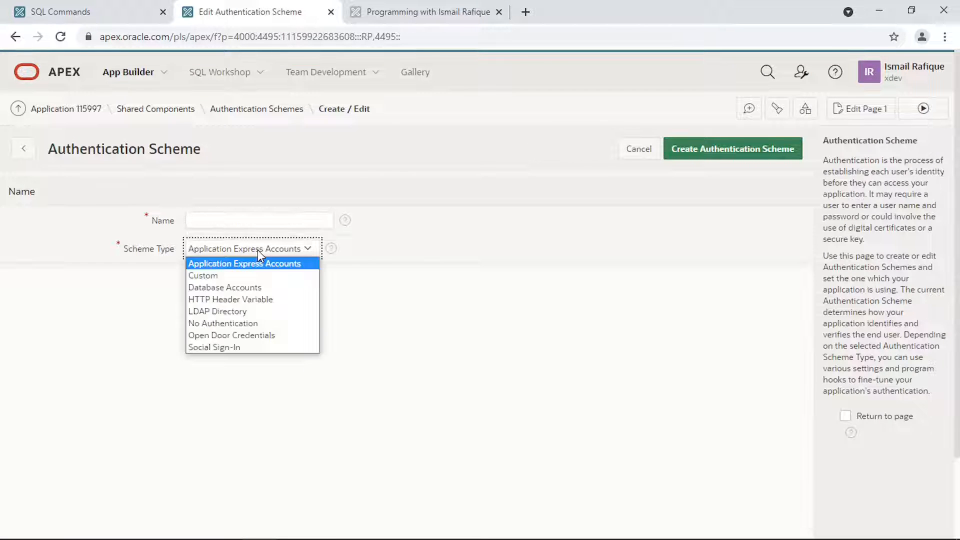
pyautogui.click(261, 339)
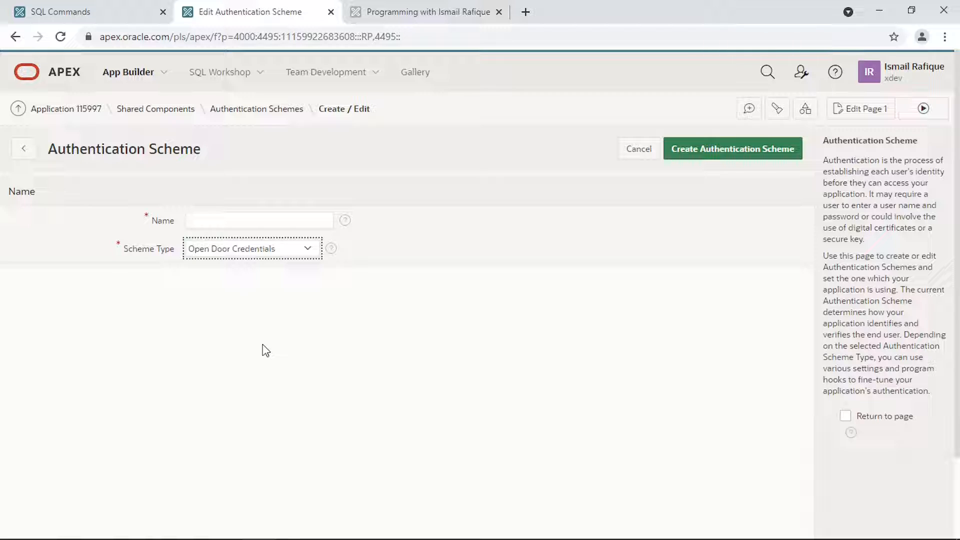
pyautogui.click(214, 226)
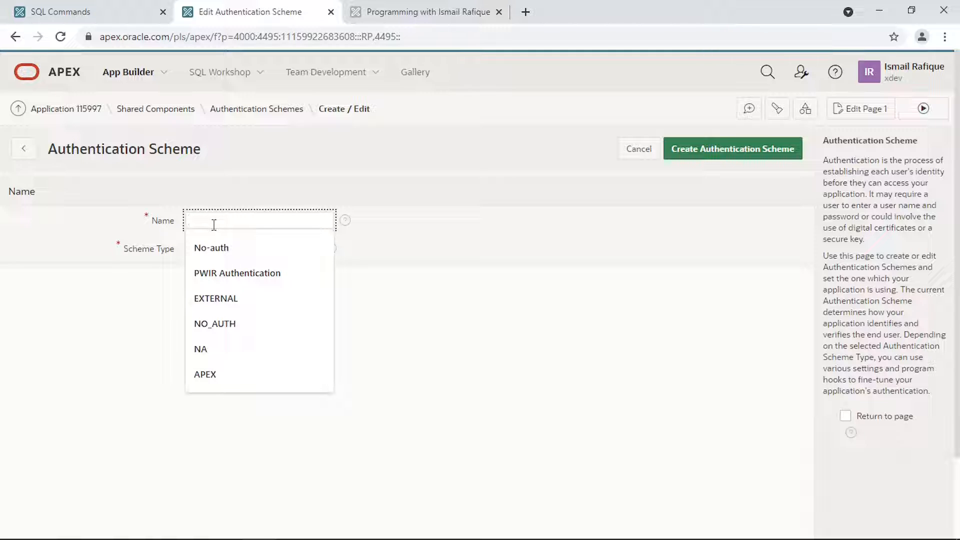
pyautogui.write('Open-door')
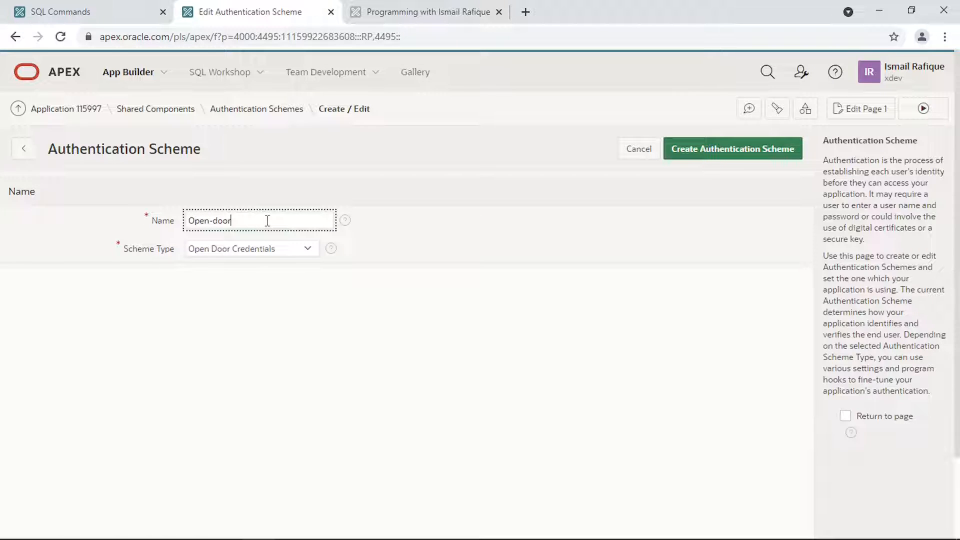
pyautogui.click(746, 153)
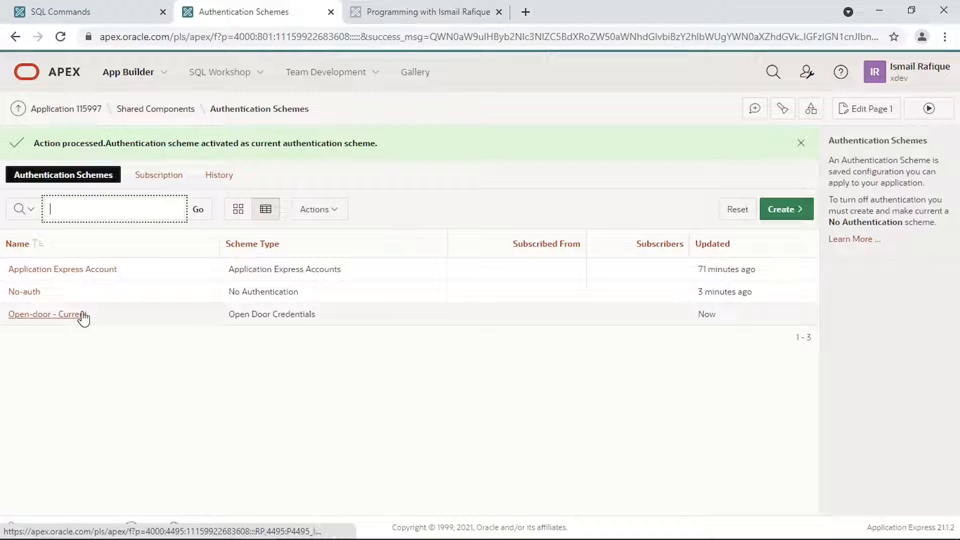
pyautogui.click(876, 109)
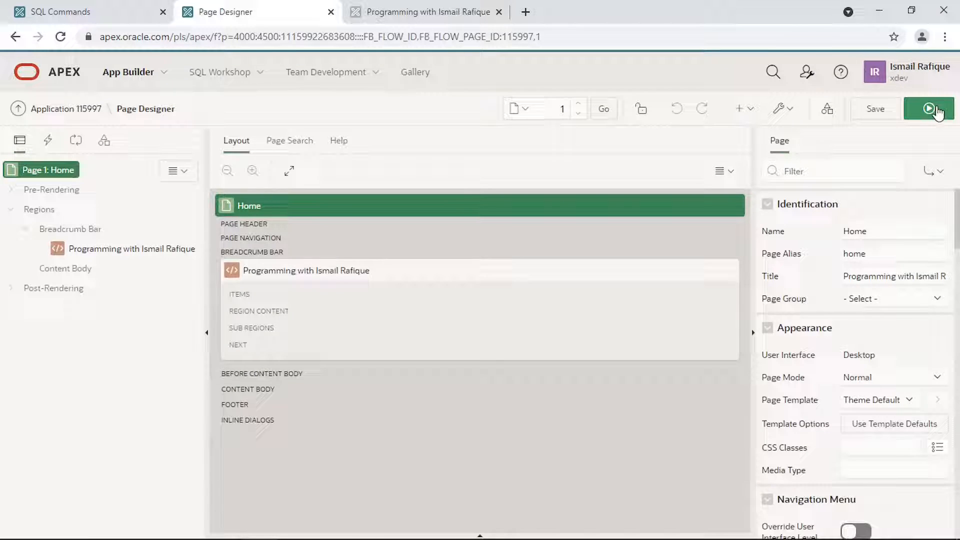
# - Run the app, log in with only a username, sign out, and return to Shared Components
pyautogui.click(937, 110)
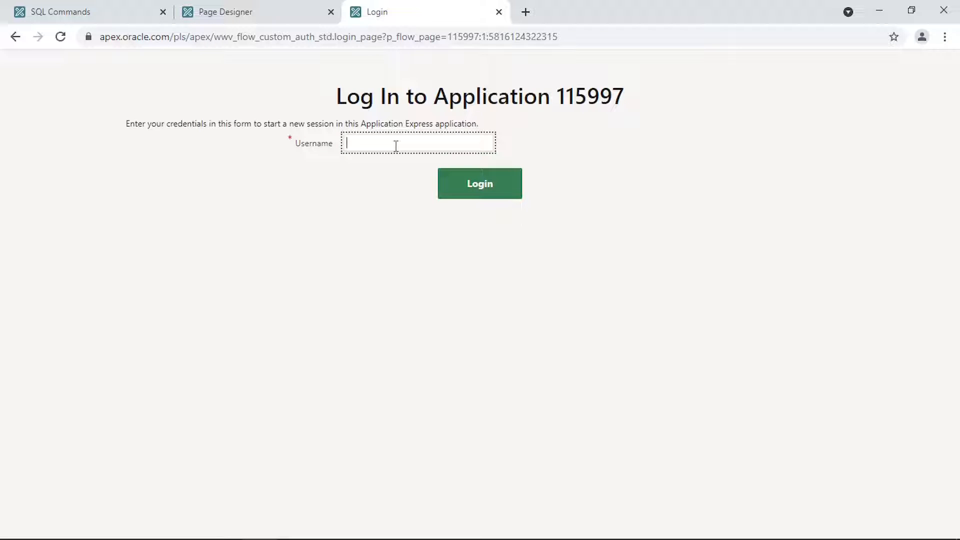
pyautogui.write('ismail_rafique')
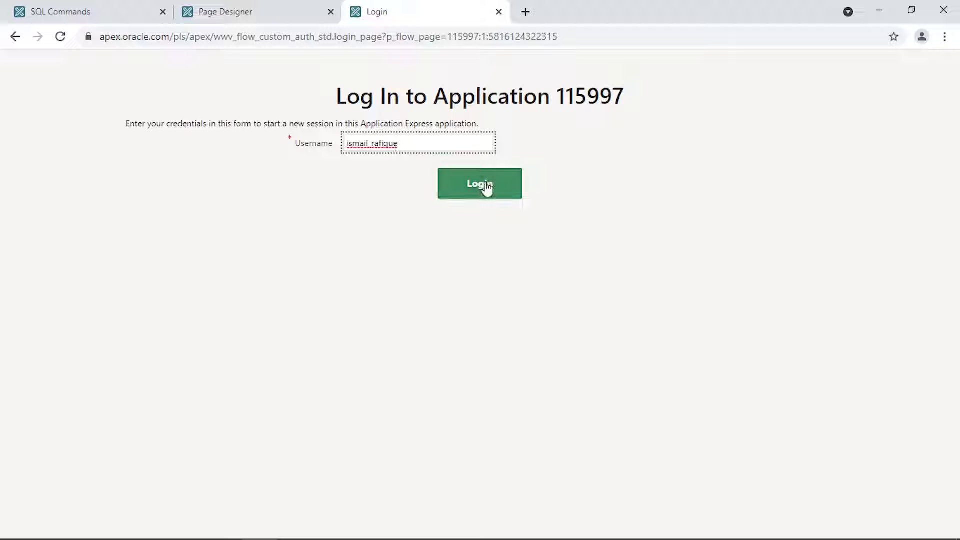
pyautogui.click(486, 186)
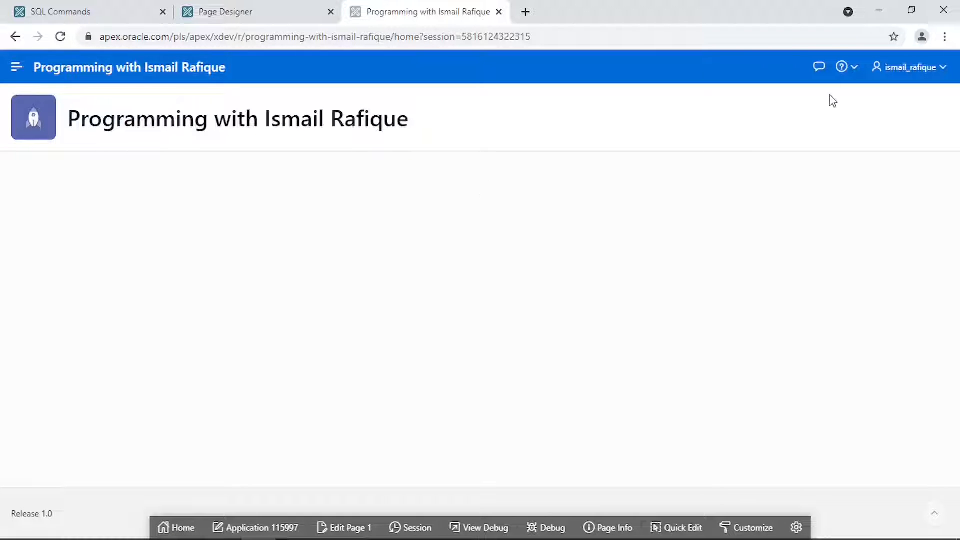
pyautogui.click(926, 70)
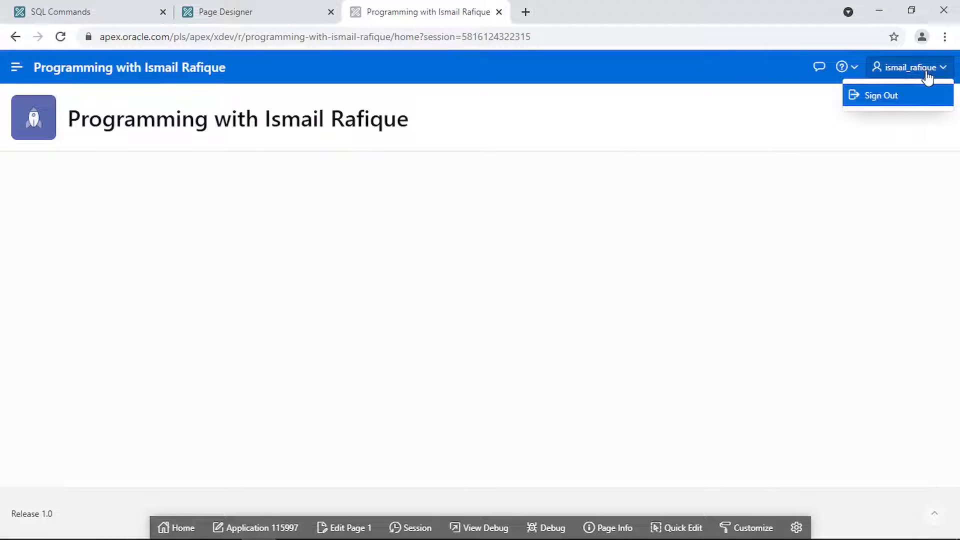
pyautogui.click(881, 97)
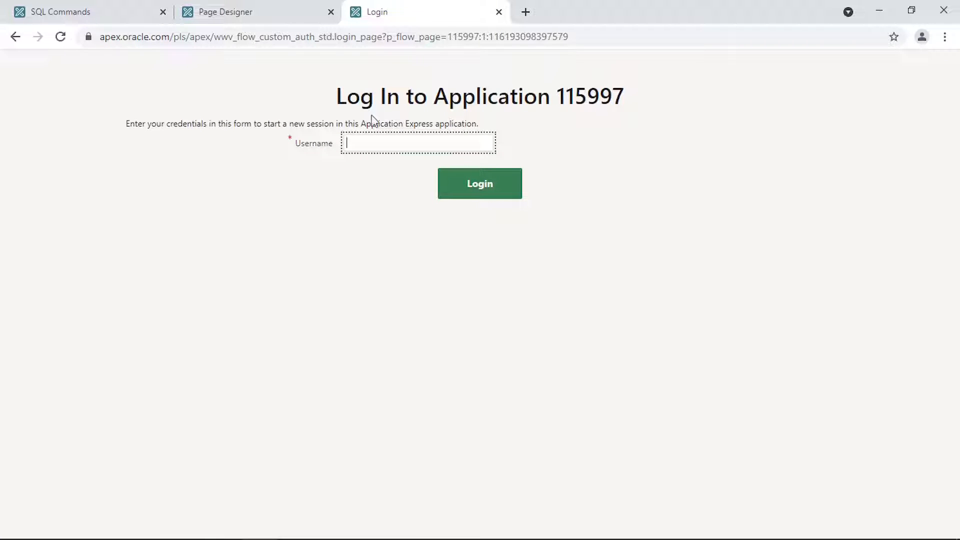
pyautogui.click(250, 22)
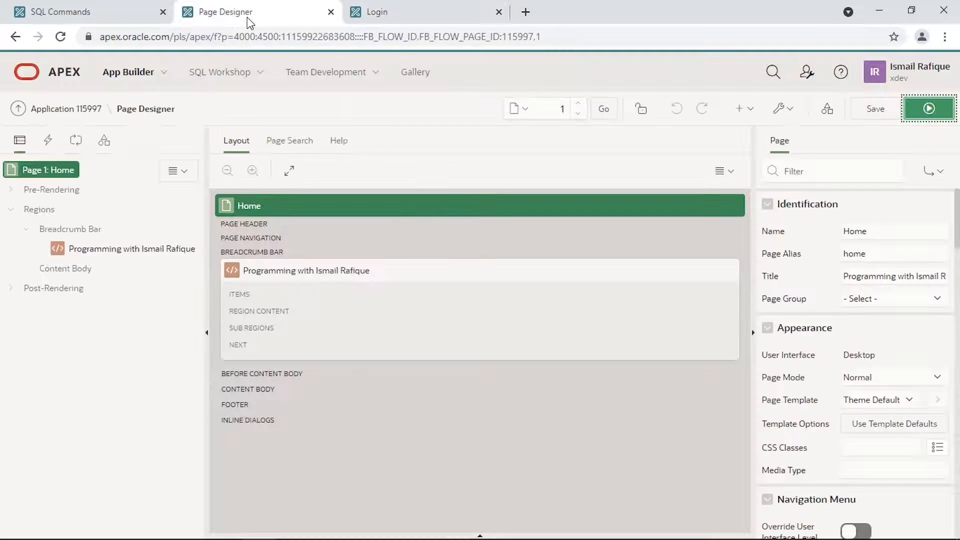
pyautogui.click(837, 114)
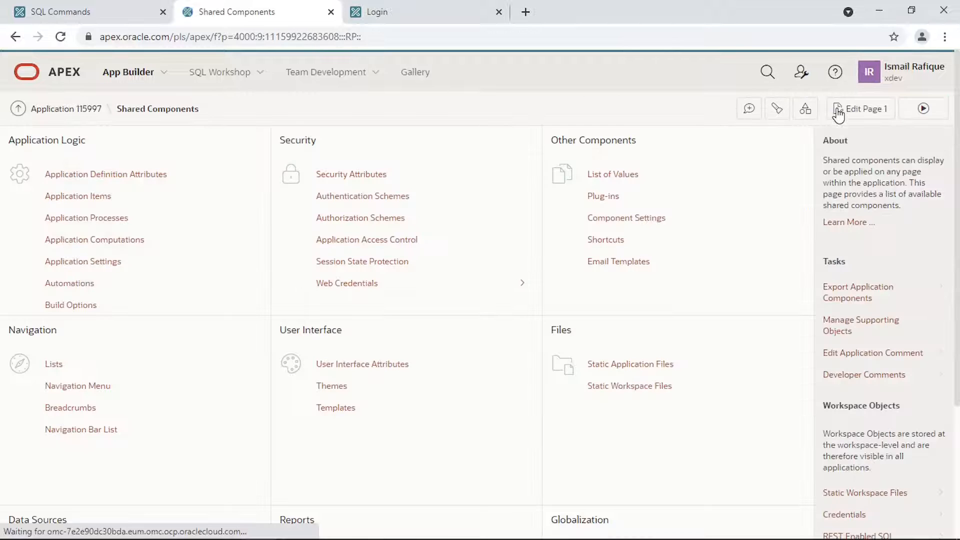
# - In Authentication Schemes, create a new scheme based on a pre-configured gallery scheme
pyautogui.click(386, 197)
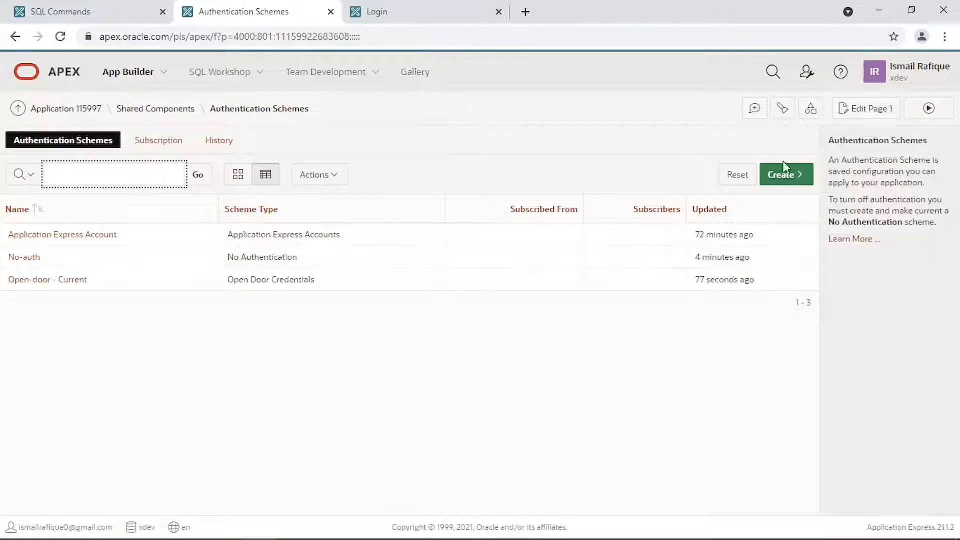
pyautogui.click(791, 176)
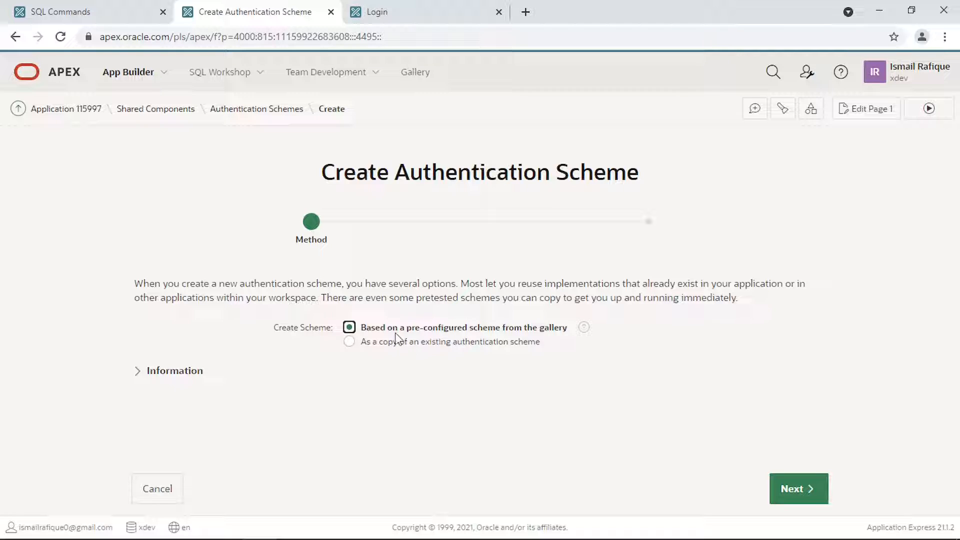
pyautogui.click(788, 496)
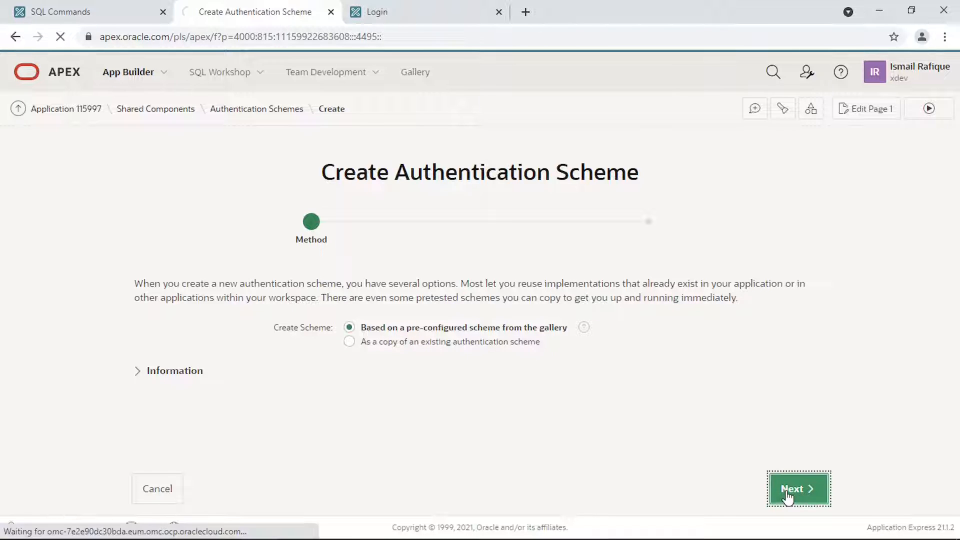
# - Set the scheme type to Custom and name it 'Custom-auth'
pyautogui.click(301, 250)
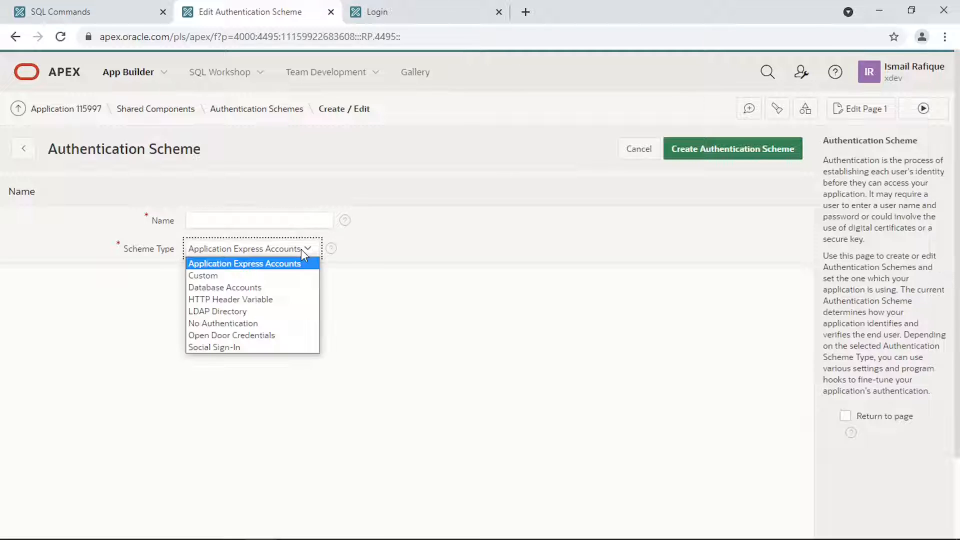
pyautogui.click(256, 275)
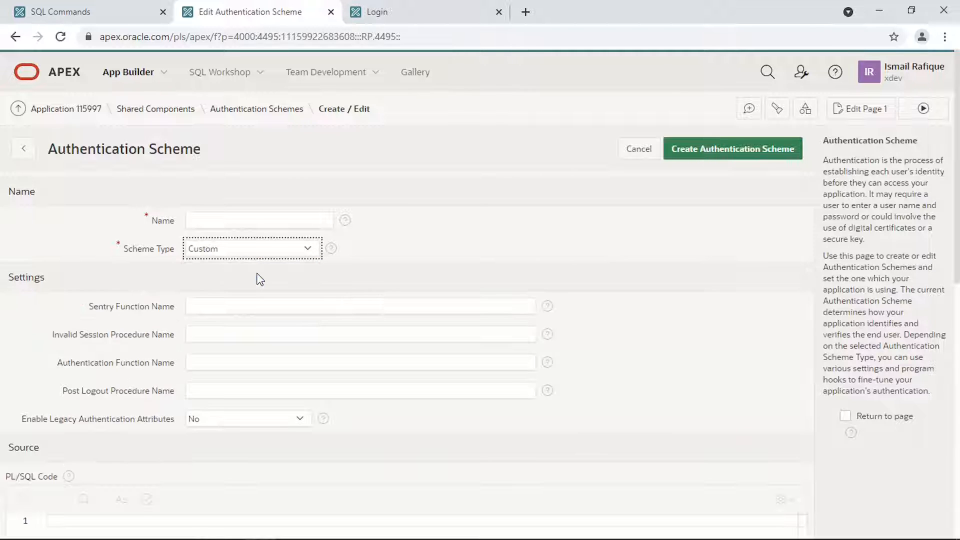
pyautogui.click(242, 217)
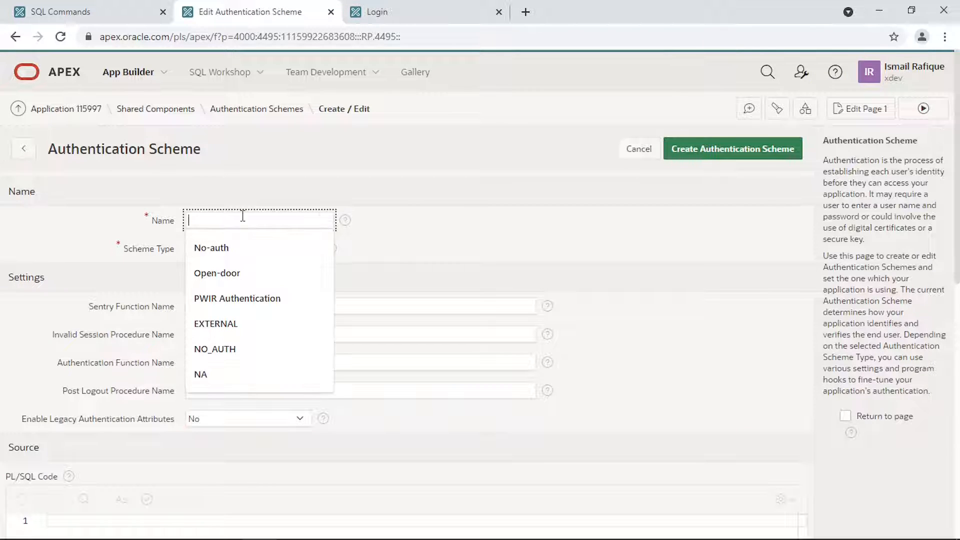
pyautogui.write('Custom-auth')
pyautogui.scroll(-6, 300, 260)
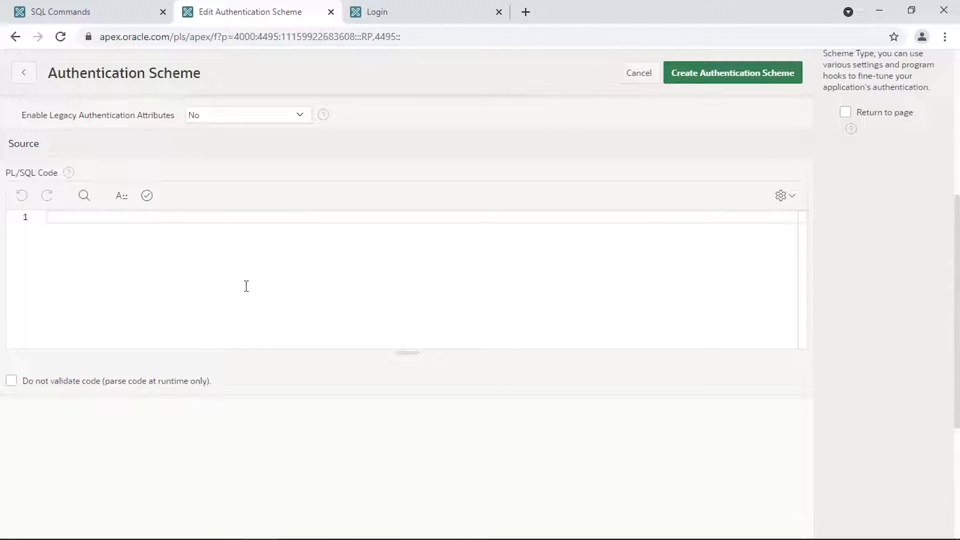
# - Put the custom_authentication PL/SQL function in Source, then check md_user's rows in SQL Commands
pyautogui.click(246, 286)
pyautogui.scroll(3, 246, 286)
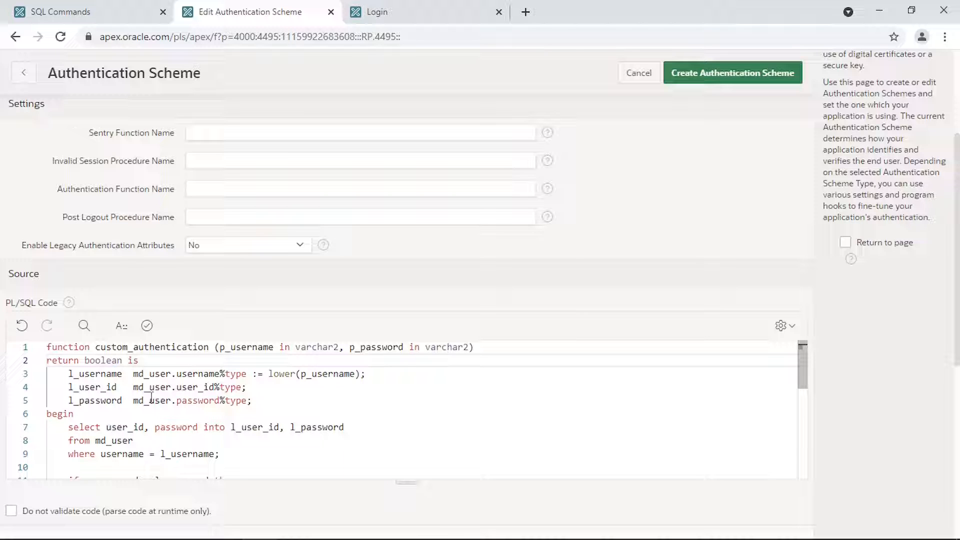
pyautogui.scroll(-1, 151, 398)
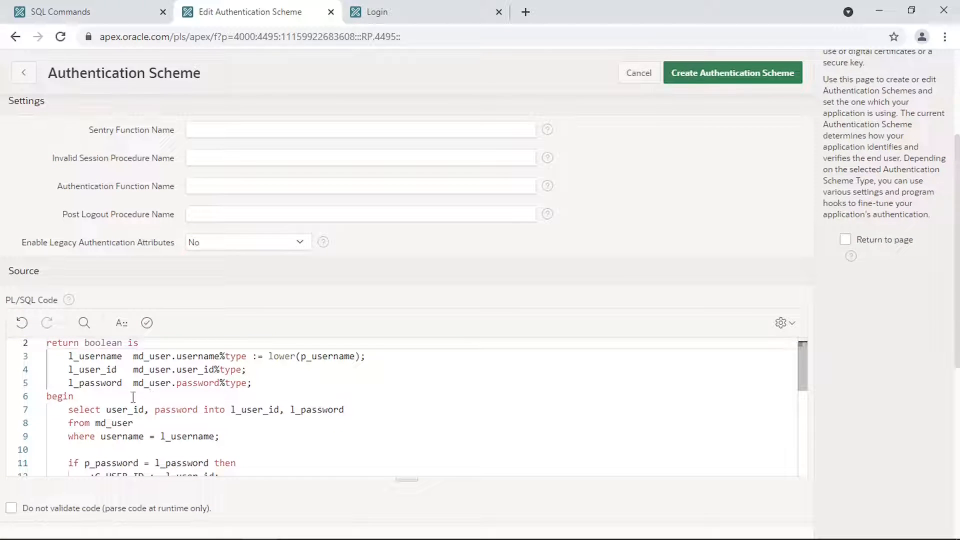
pyautogui.scroll(-2, 147, 397)
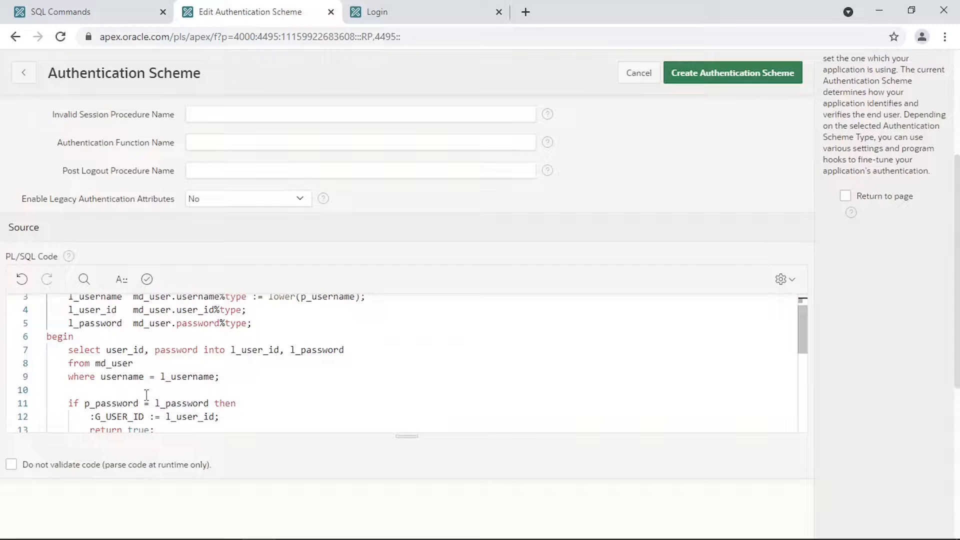
pyautogui.doubleClick(113, 364)
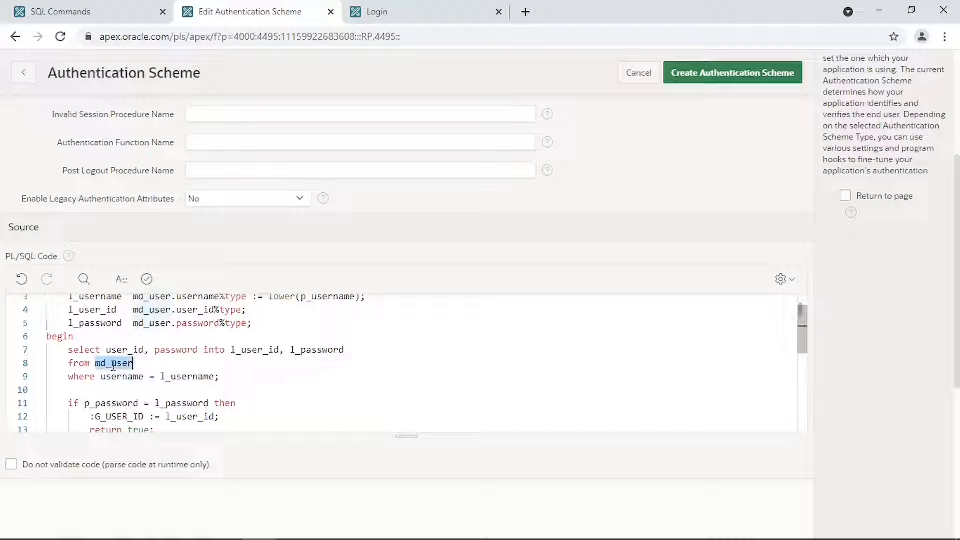
pyautogui.click(108, 19)
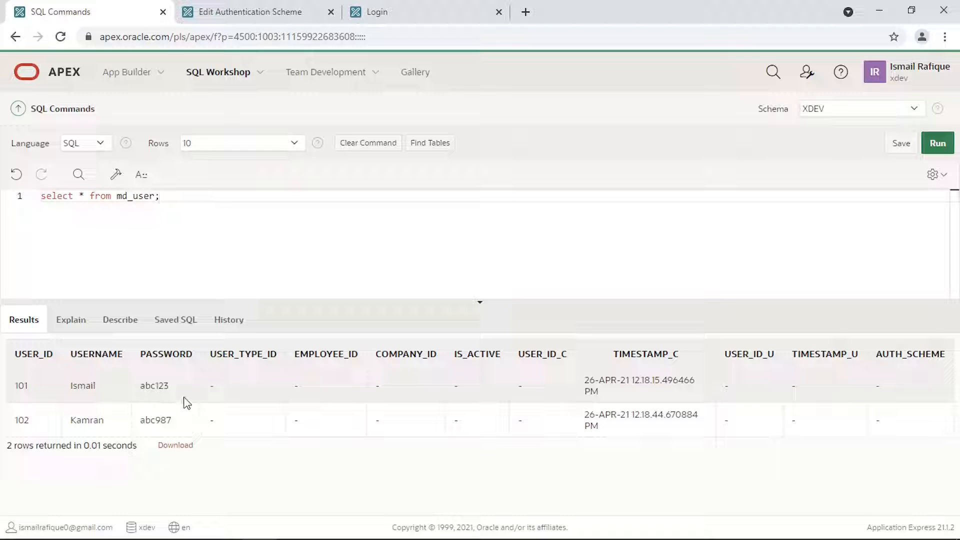
pyautogui.click(251, 20)
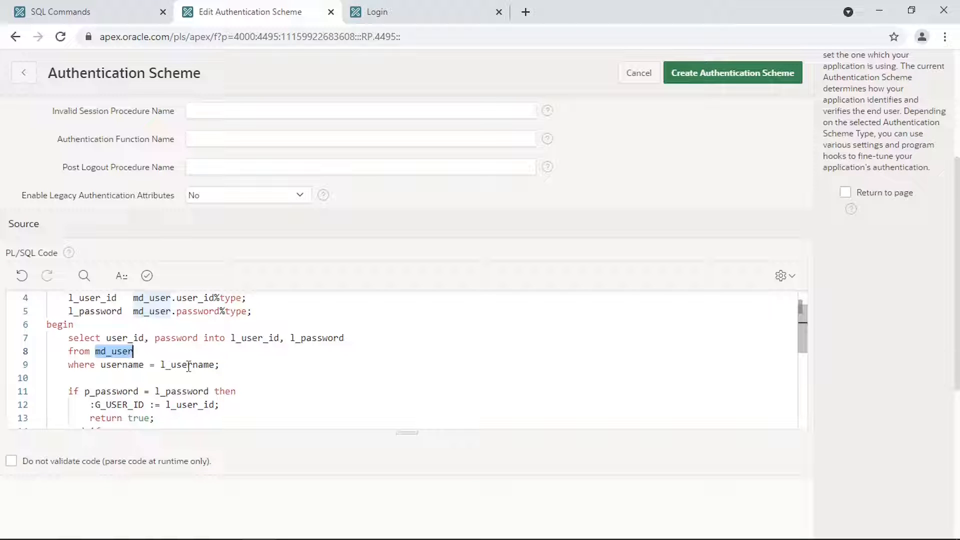
pyautogui.click(101, 366)
pyautogui.write('l_')
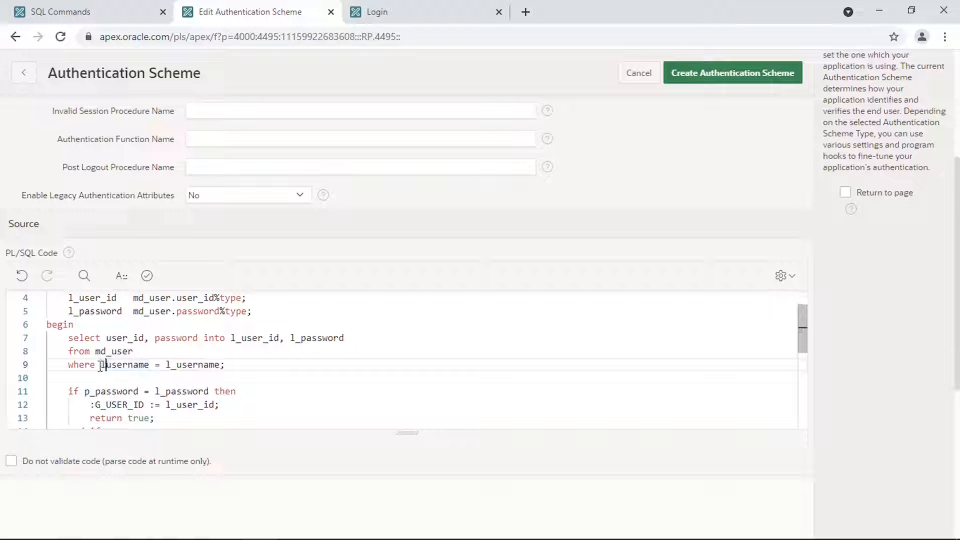
pyautogui.write('wer(')
pyautogui.hotkey('ctrl', 'Right')
pyautogui.write(')')
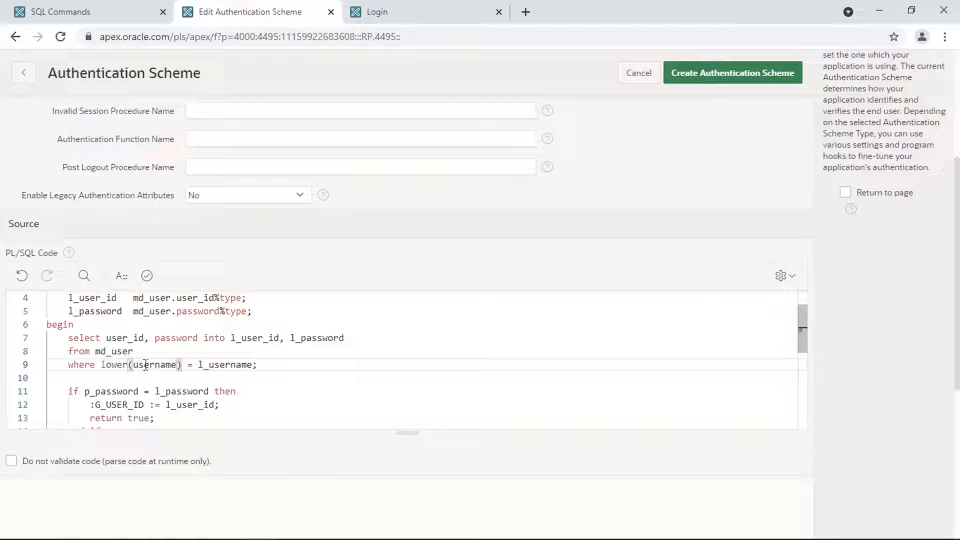
pyautogui.scroll(4, 286, 334)
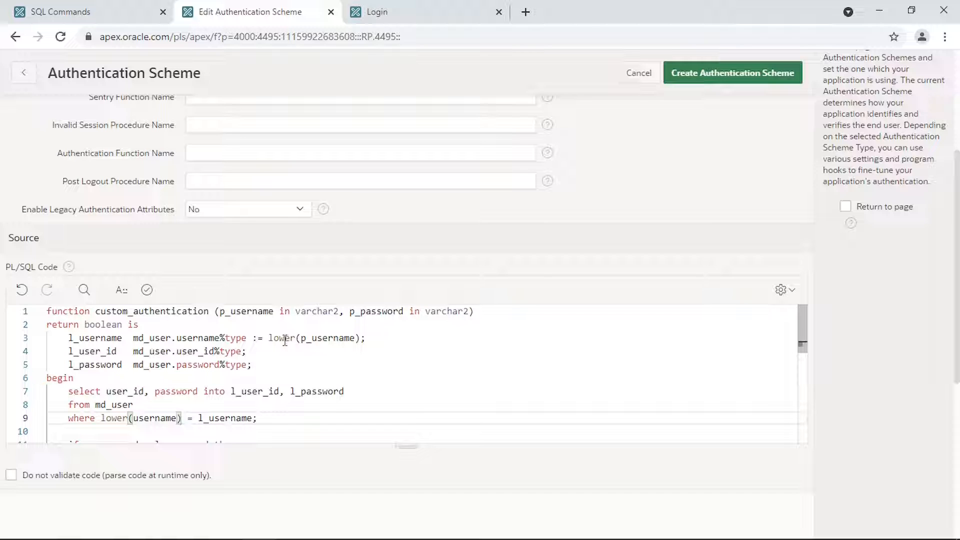
pyautogui.moveTo(69, 392); pyautogui.dragTo(253, 418)
pyautogui.scroll(-1, 191, 405)
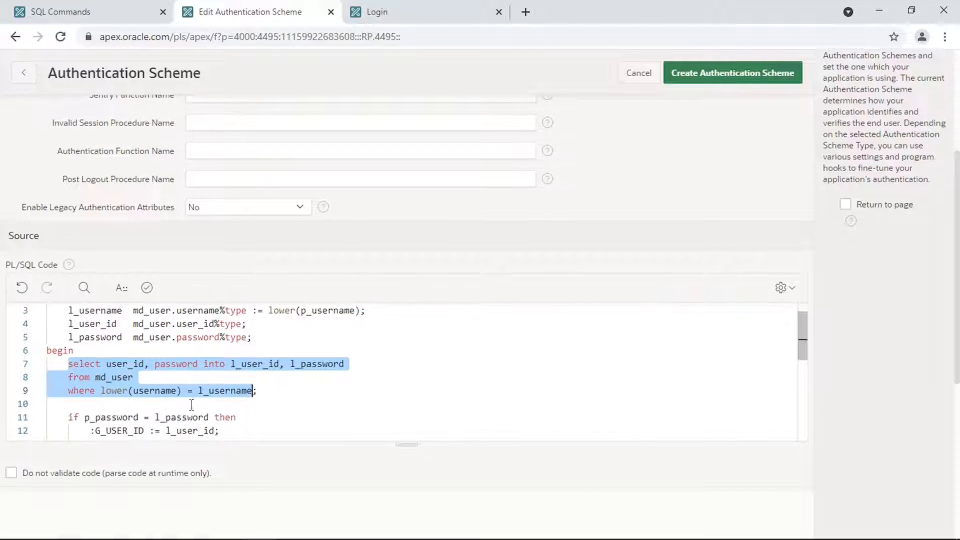
pyautogui.scroll(-2, 192, 405)
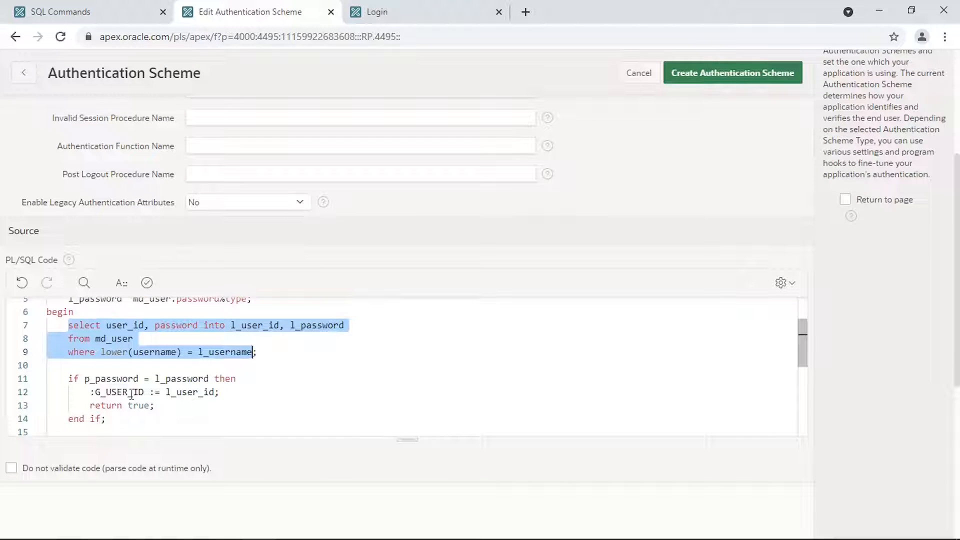
pyautogui.doubleClick(88, 380)
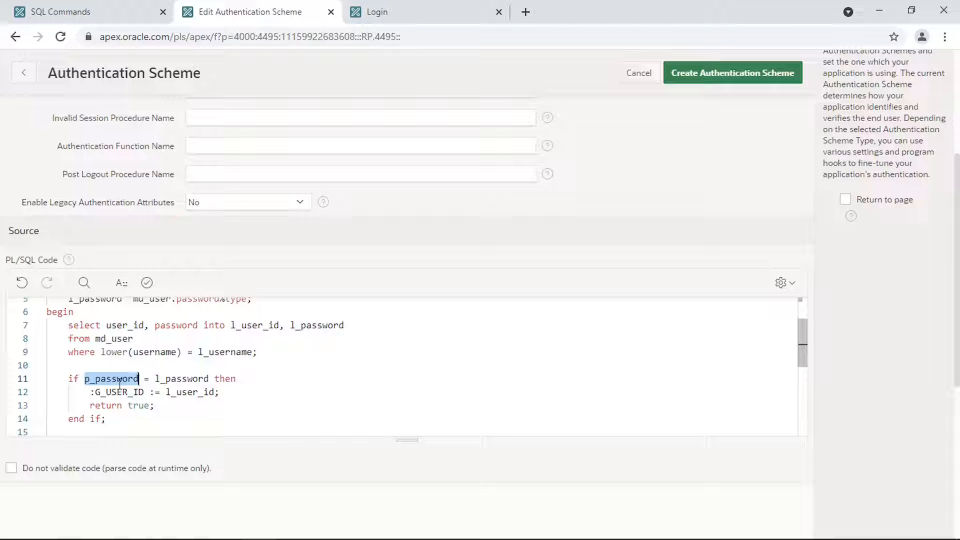
pyautogui.doubleClick(186, 381)
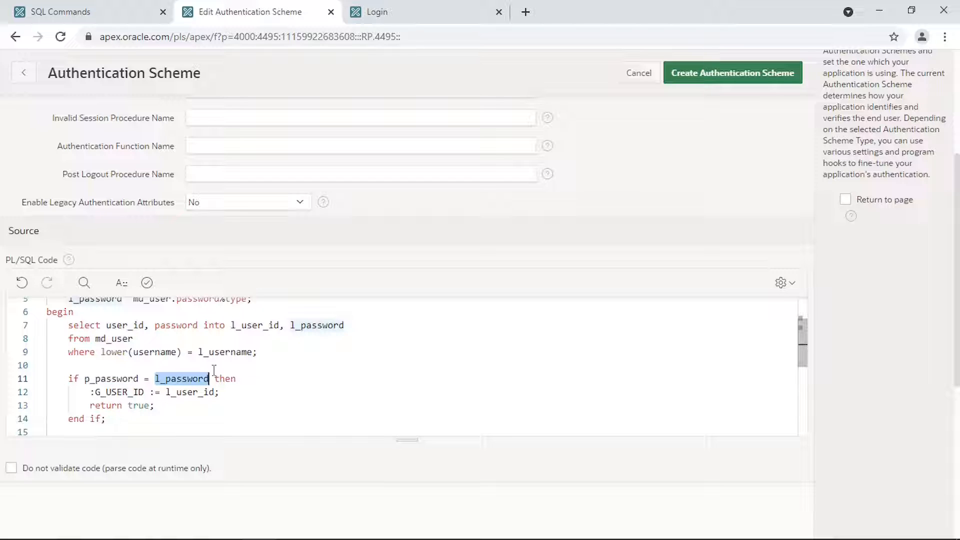
pyautogui.doubleClick(116, 393)
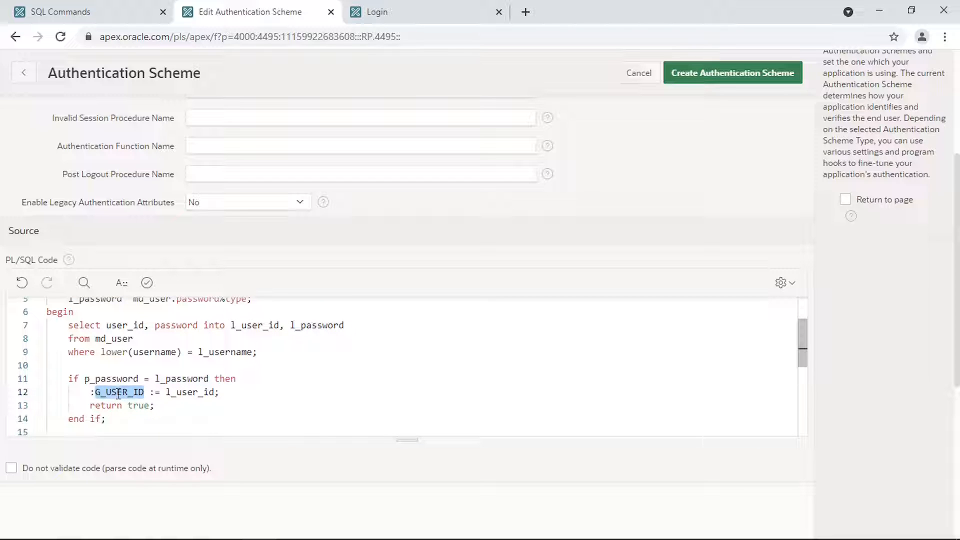
pyautogui.doubleClick(180, 393)
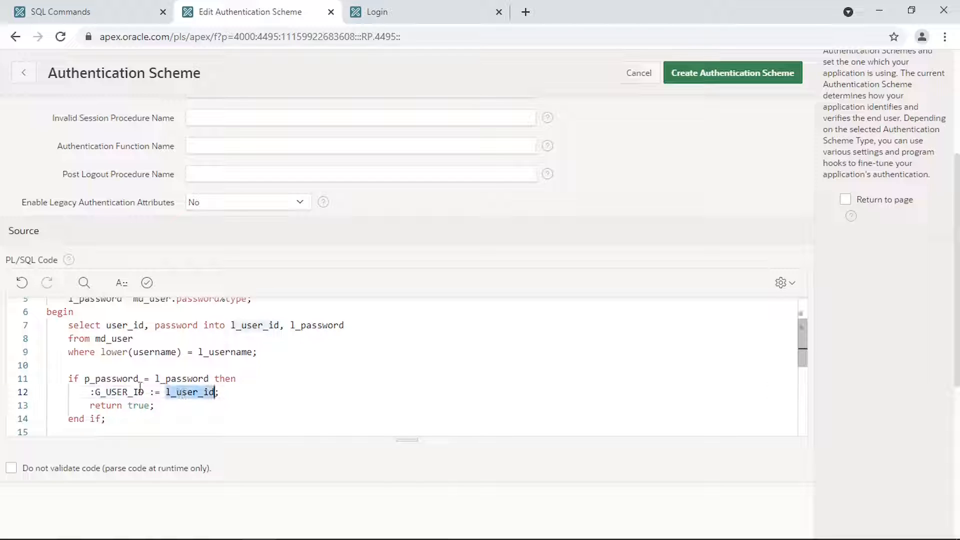
pyautogui.click(140, 390)
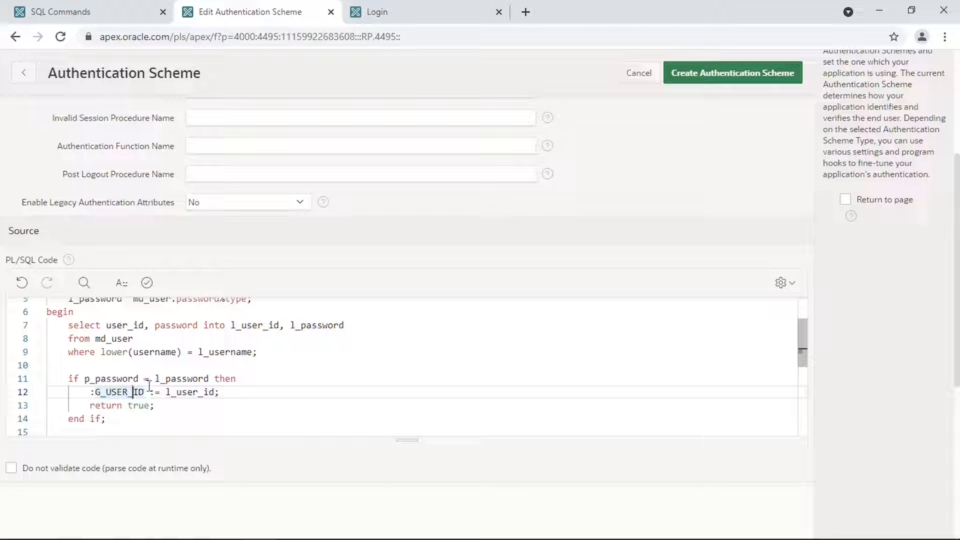
pyautogui.scroll(-1, 147, 388)
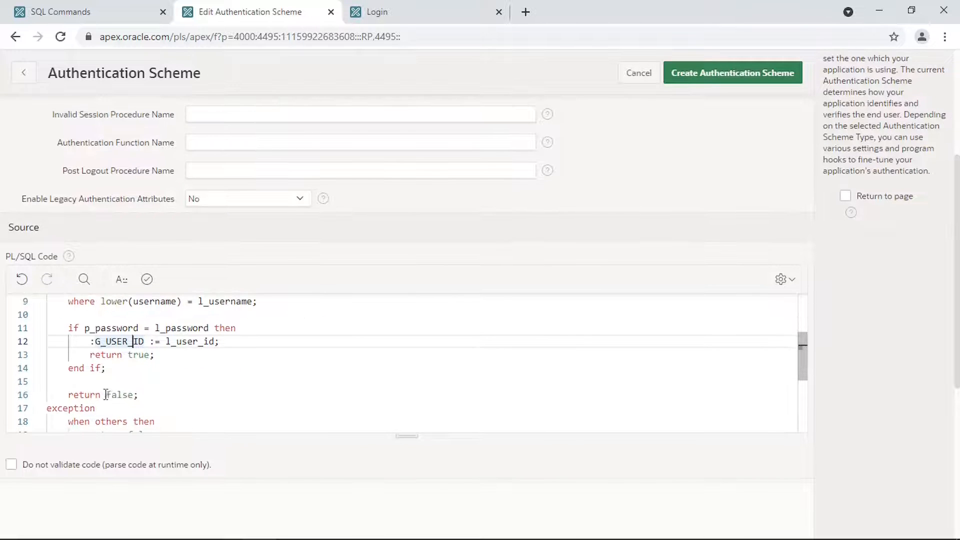
pyautogui.moveTo(67, 390); pyautogui.dragTo(128, 394)
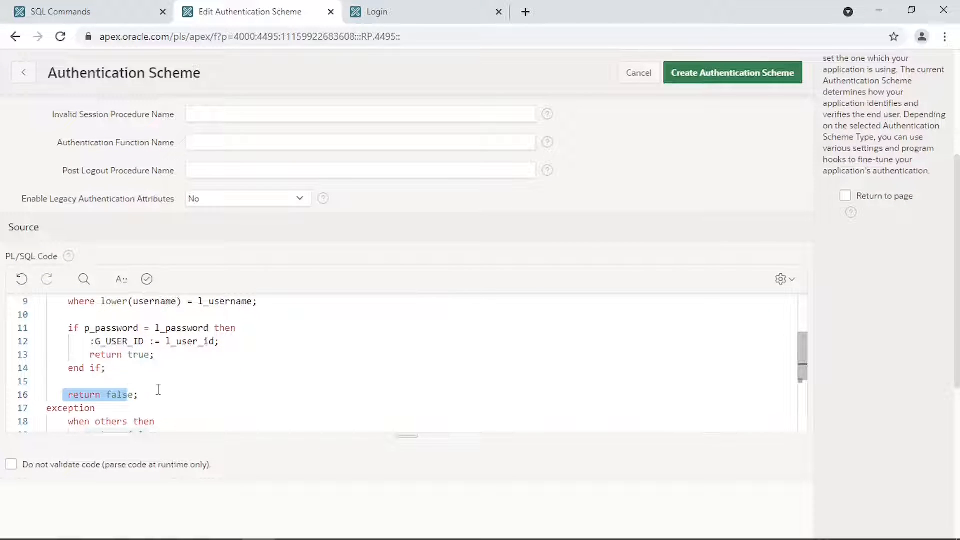
pyautogui.scroll(-1, 160, 390)
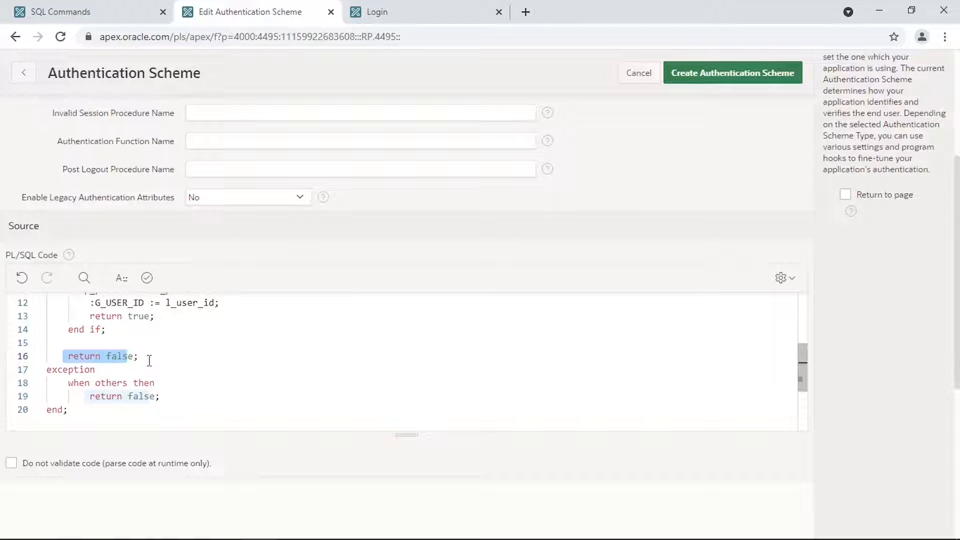
pyautogui.click(91, 396)
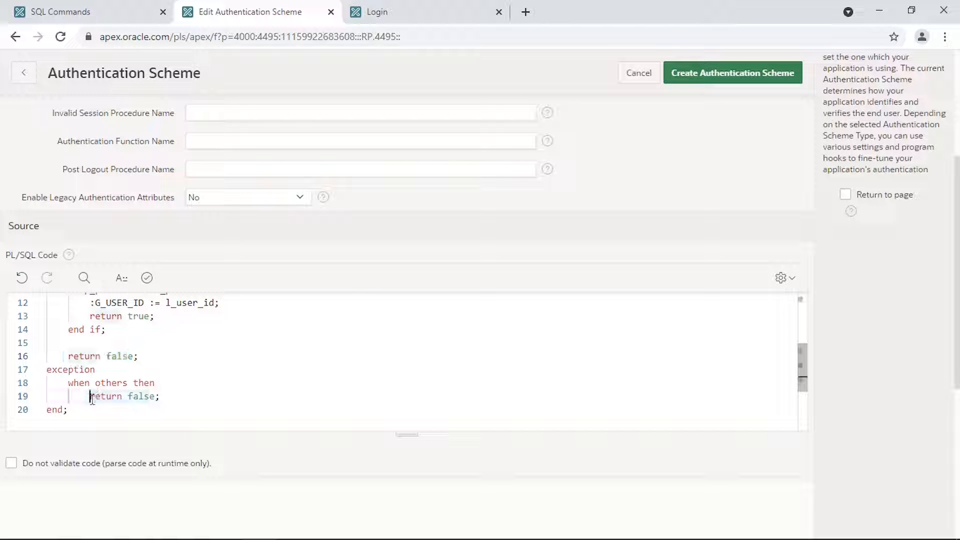
pyautogui.moveTo(91, 396); pyautogui.dragTo(192, 390)
pyautogui.scroll(3, 192, 390)
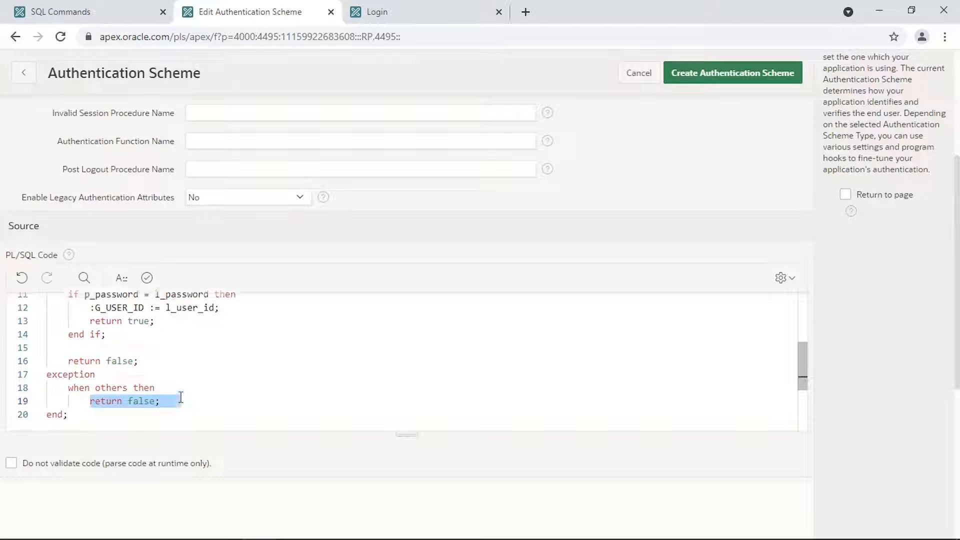
pyautogui.scroll(3, 181, 398)
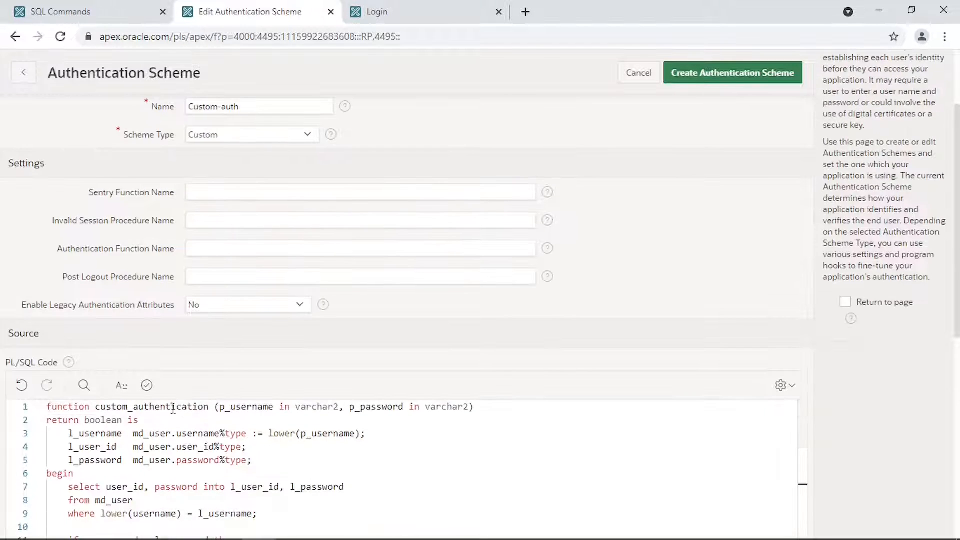
# - Set Authentication Function Name to custom_authentication and create the Custom-auth scheme
pyautogui.doubleClick(167, 407)
pyautogui.hotkey('ctrl', 'c')
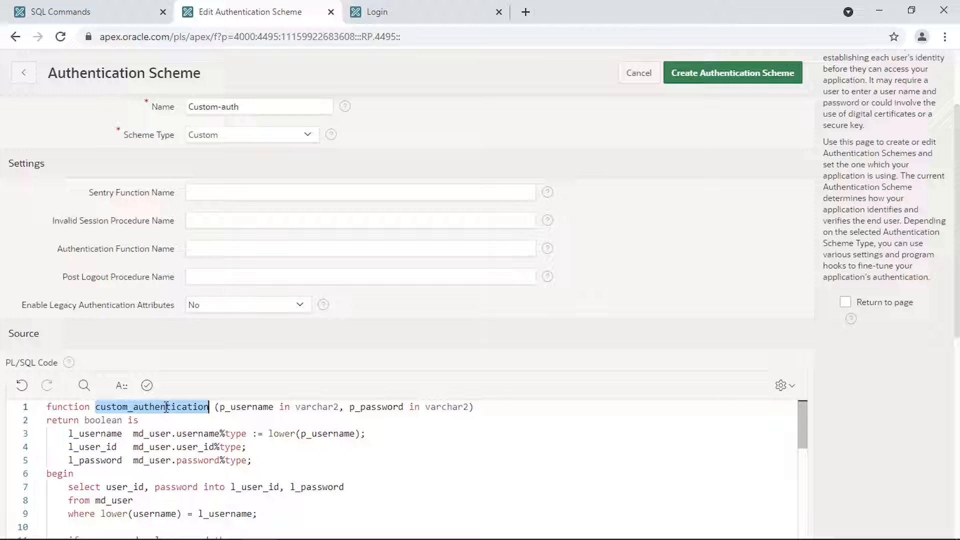
pyautogui.click(206, 251)
pyautogui.hotkey('ctrl', 'v')
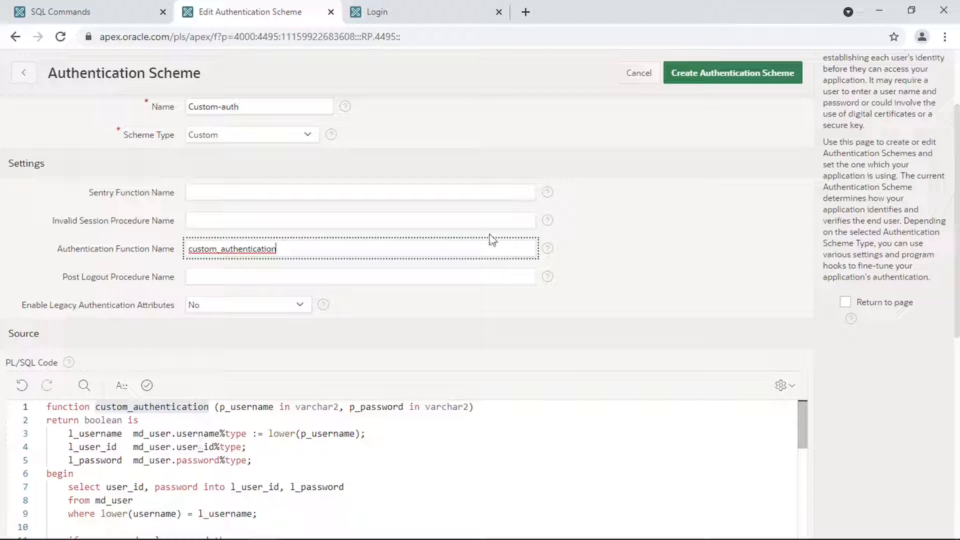
pyautogui.click(715, 81)
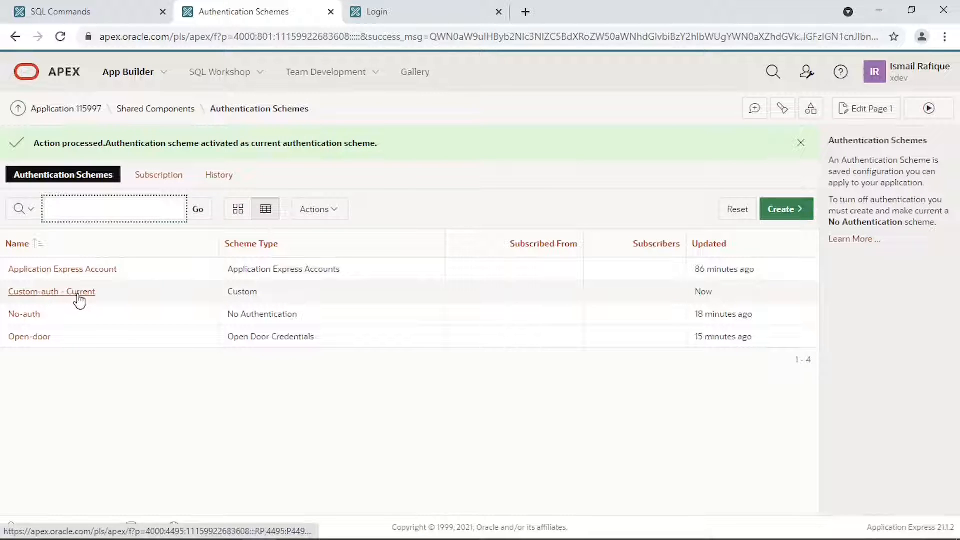
# - Run the application and check the existing md_user accounts in SQL Commands
pyautogui.click(926, 108)
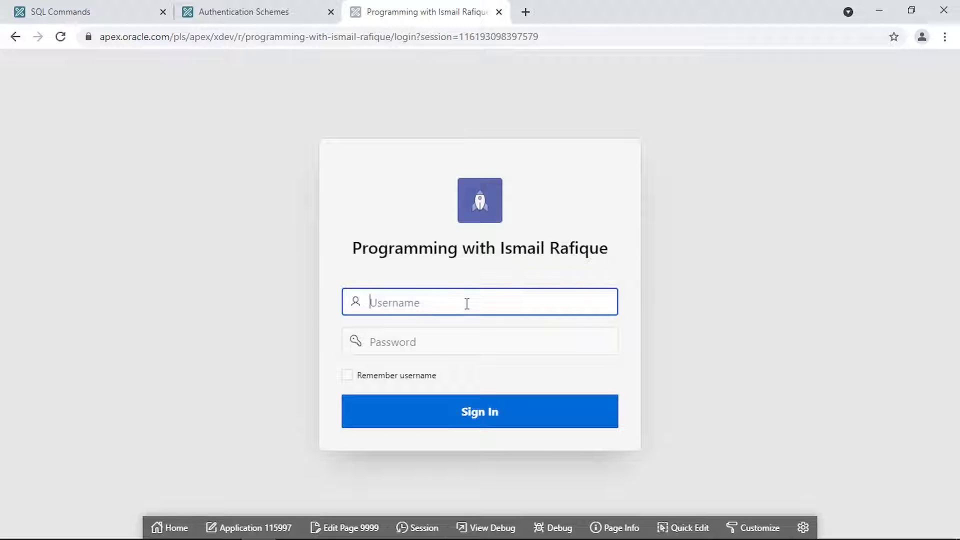
pyautogui.click(59, 13)
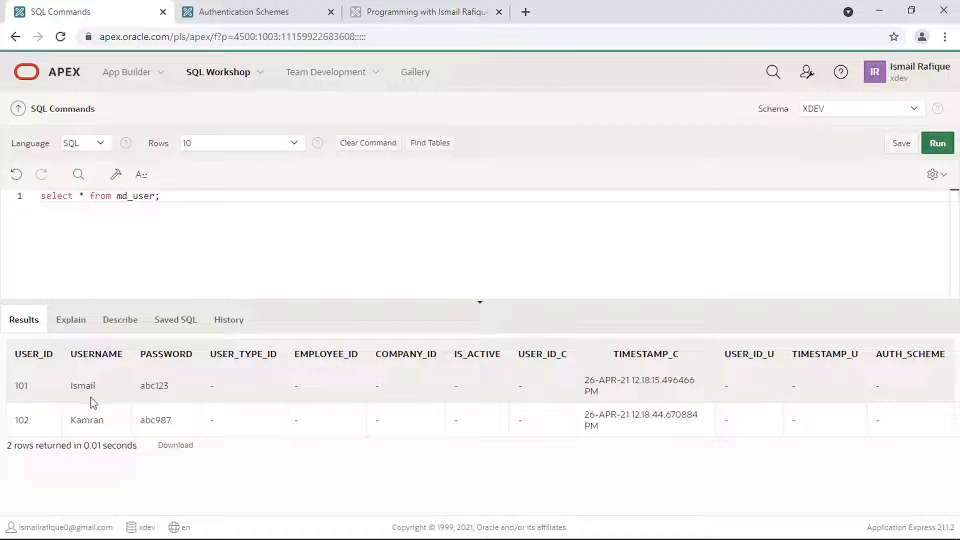
pyautogui.click(430, 12)
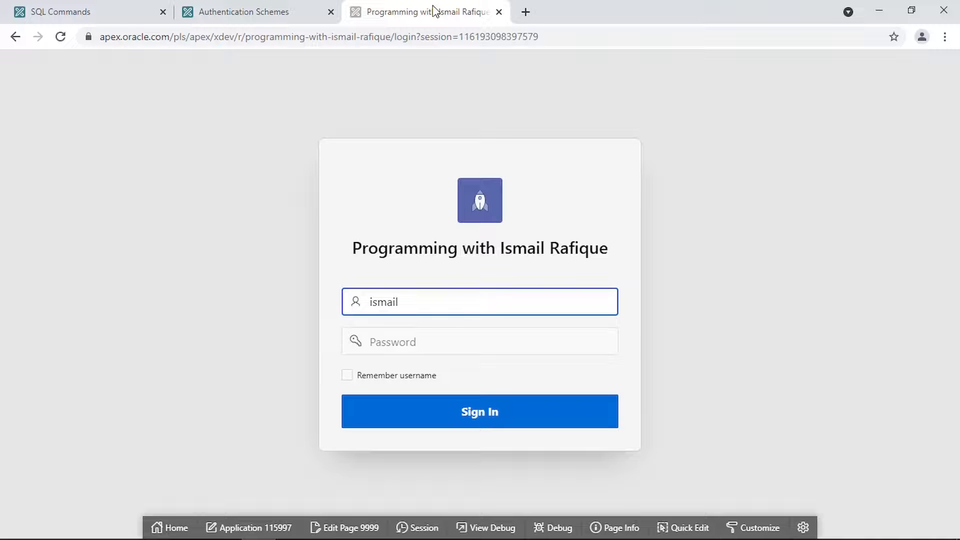
# - Sign in with an md_user account's password and open the Session State viewer
pyautogui.click(405, 345)
pyautogui.write('******')
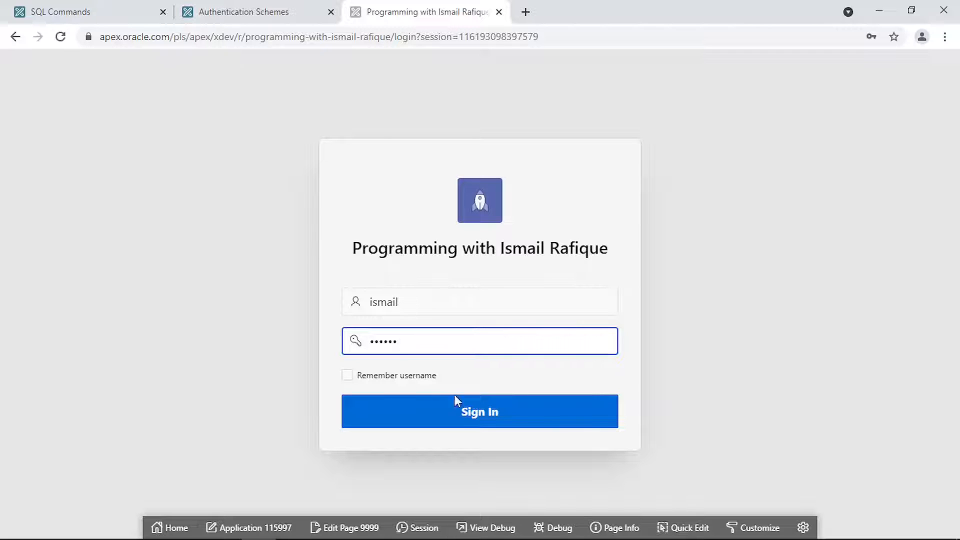
pyautogui.click(462, 419)
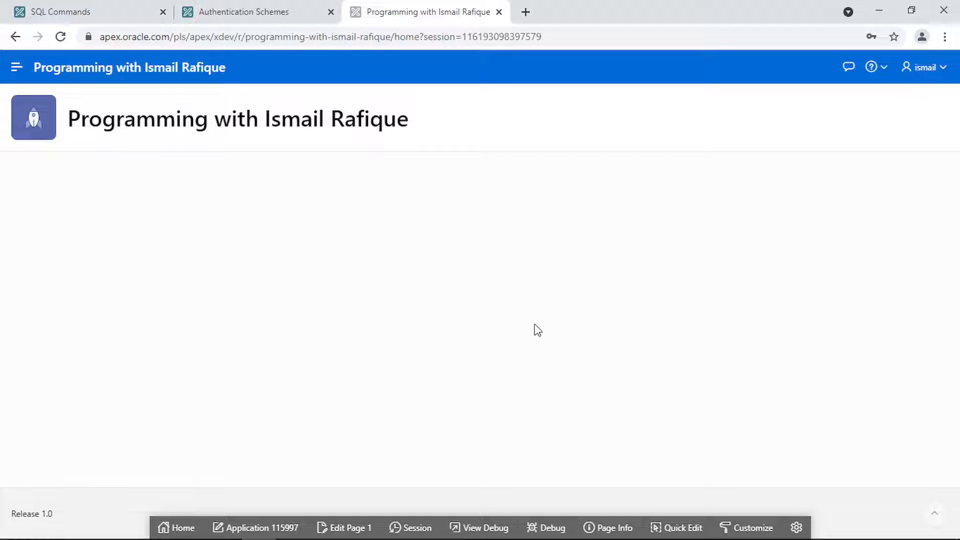
pyautogui.click(415, 530)
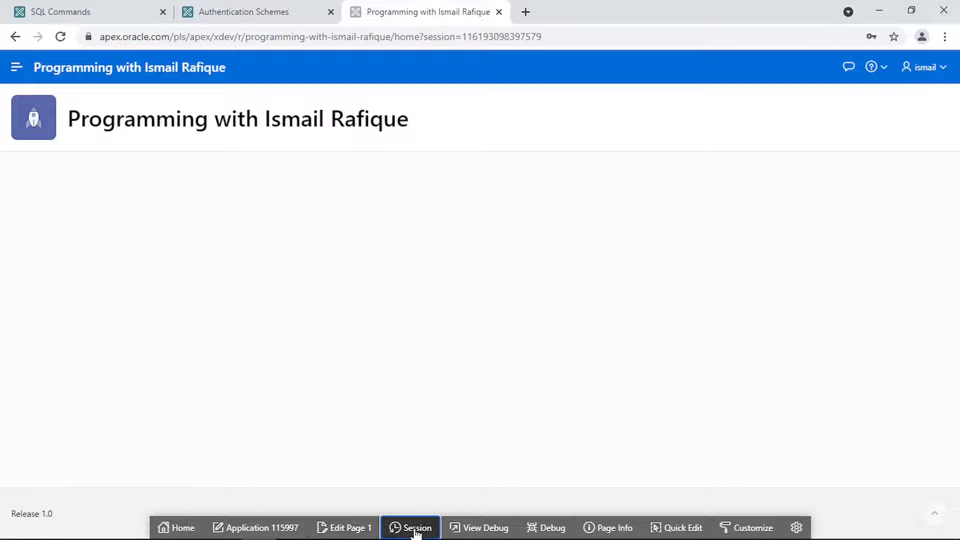
pyautogui.click(454, 116)
# - View Application Items, confirm G_USER_ID equals 101, then go back to Authentication Schemes
pyautogui.click(434, 143)
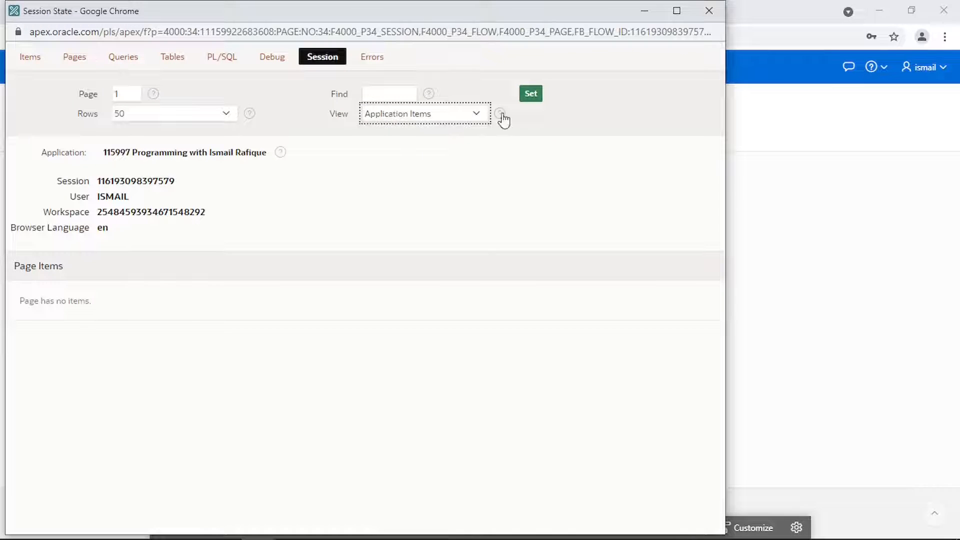
pyautogui.click(530, 95)
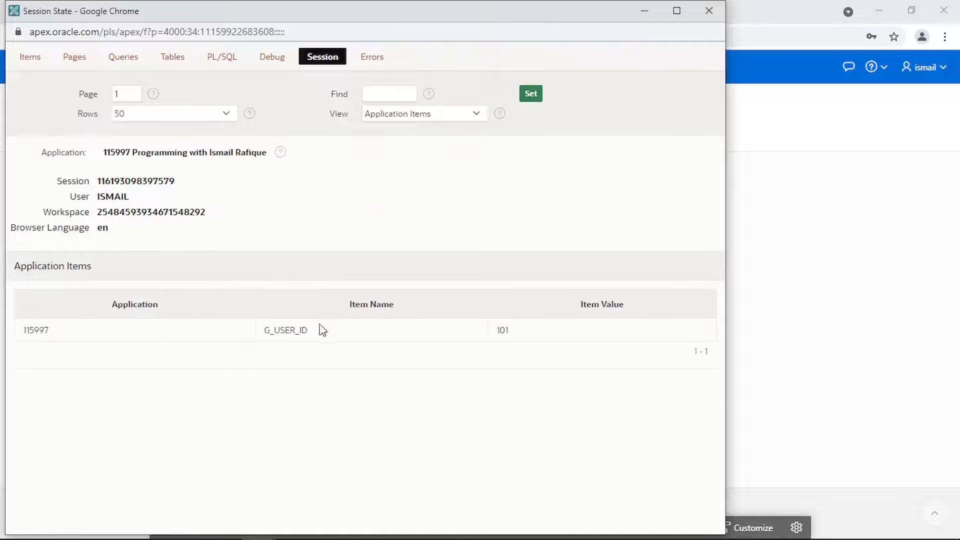
pyautogui.doubleClick(269, 333)
pyautogui.moveTo(515, 334); pyautogui.dragTo(495, 340)
pyautogui.click(709, 11)
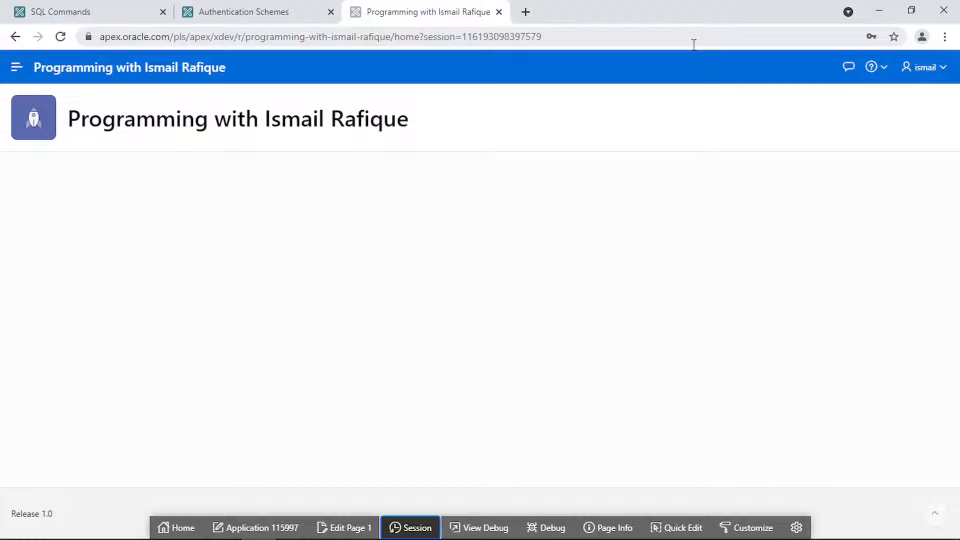
pyautogui.click(270, 20)
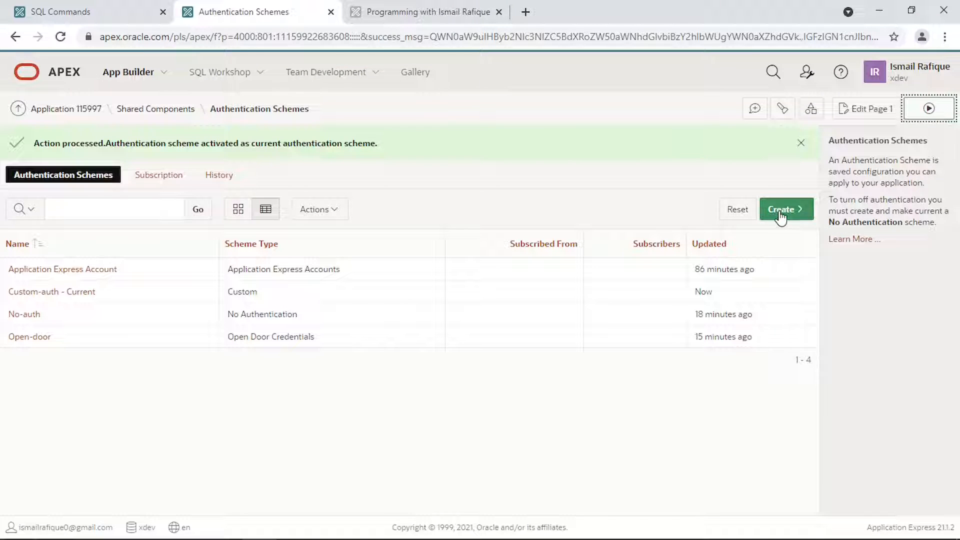
# - Go from Shared Components to Web Credentials and begin creating a new credential
pyautogui.click(151, 109)
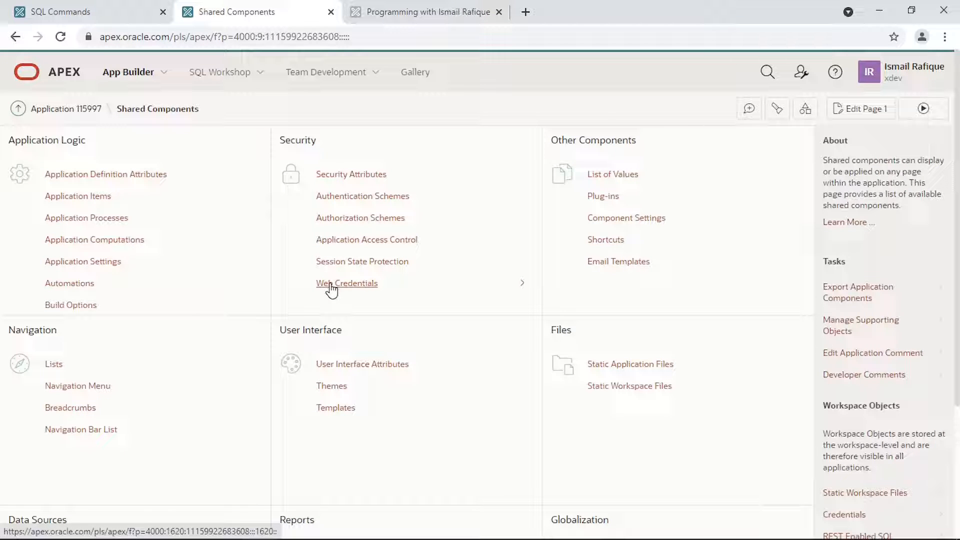
pyautogui.click(331, 289)
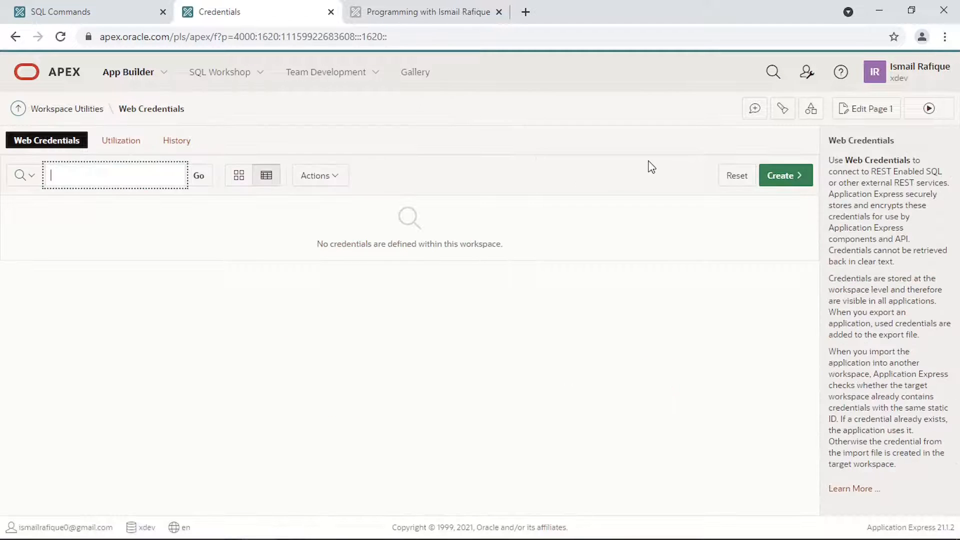
pyautogui.click(775, 185)
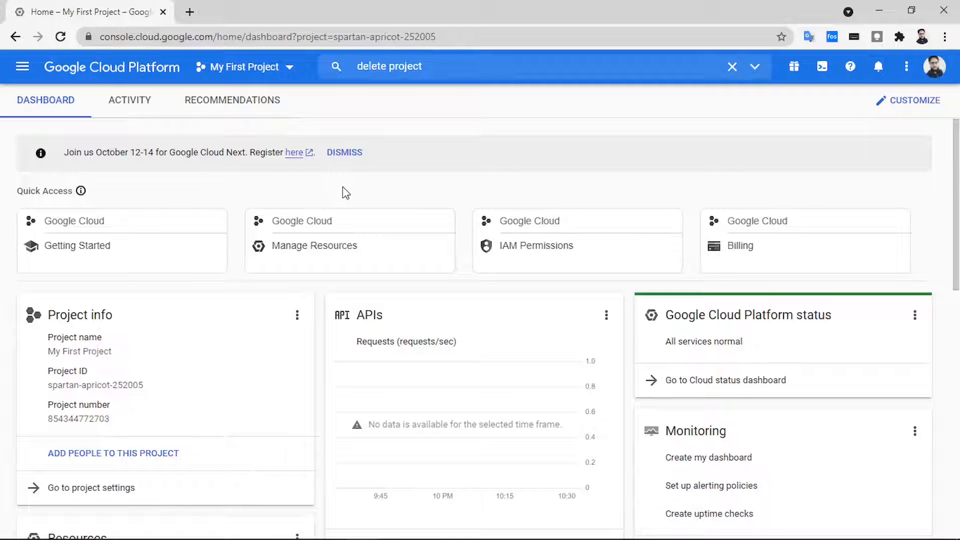
# - Create the Google Cloud project 'apex-app' and switch the console to it
pyautogui.click(280, 71)
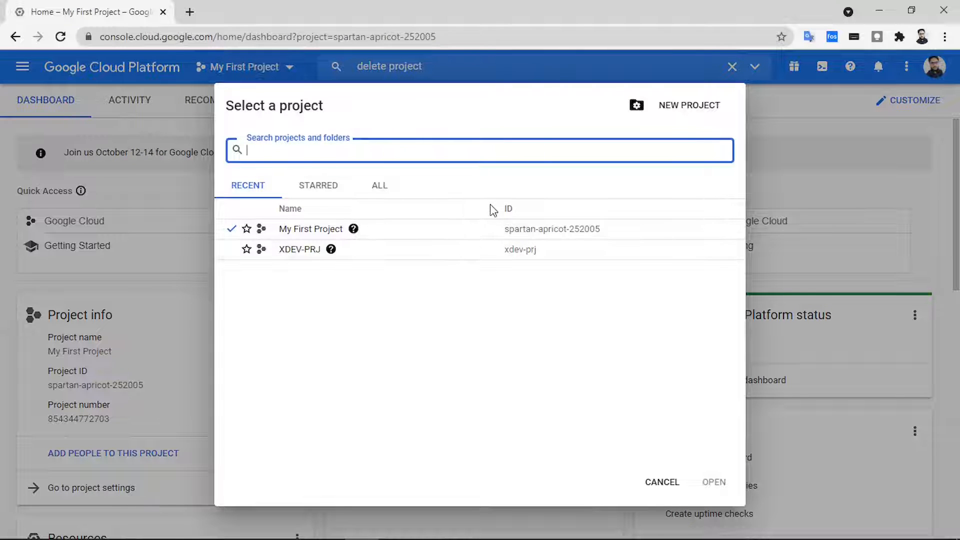
pyautogui.click(684, 113)
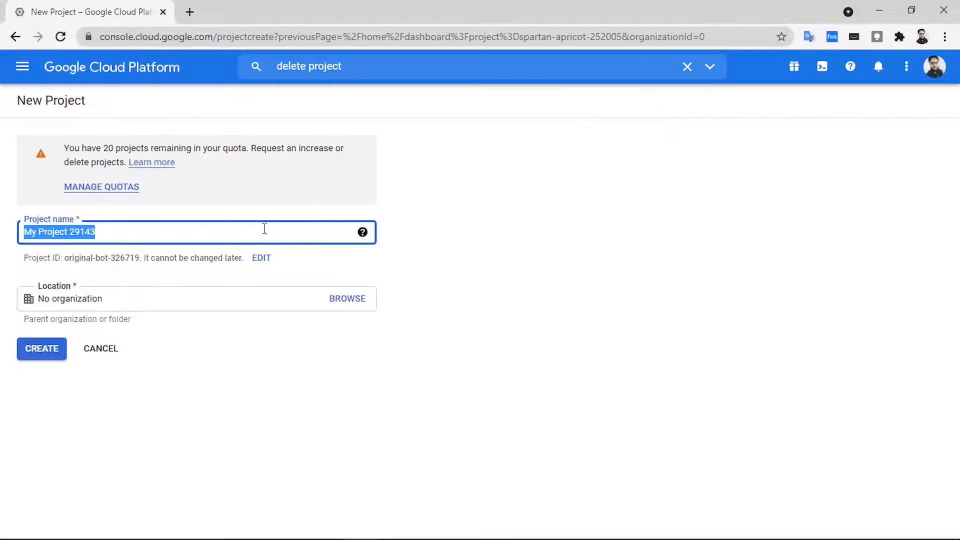
pyautogui.doubleClick(178, 237)
pyautogui.write('apex-app')
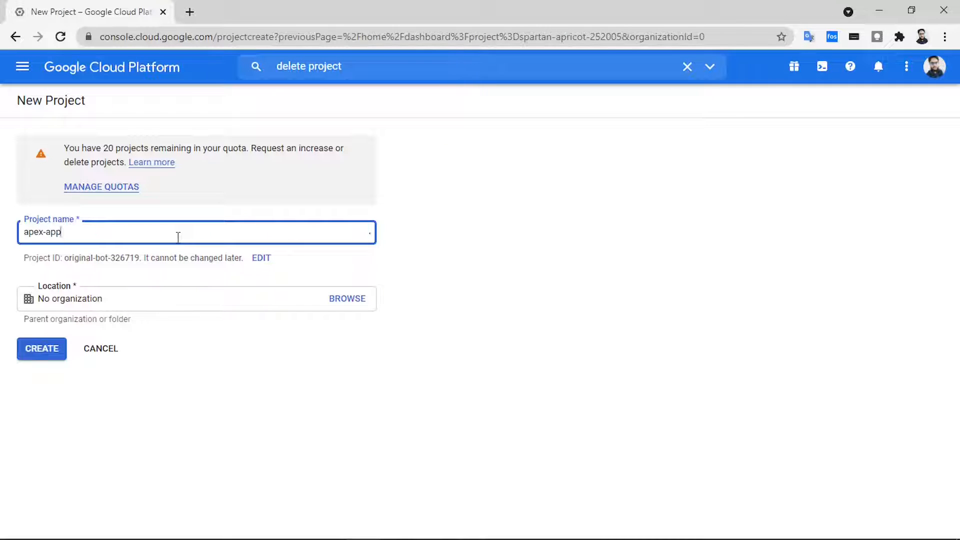
pyautogui.click(42, 353)
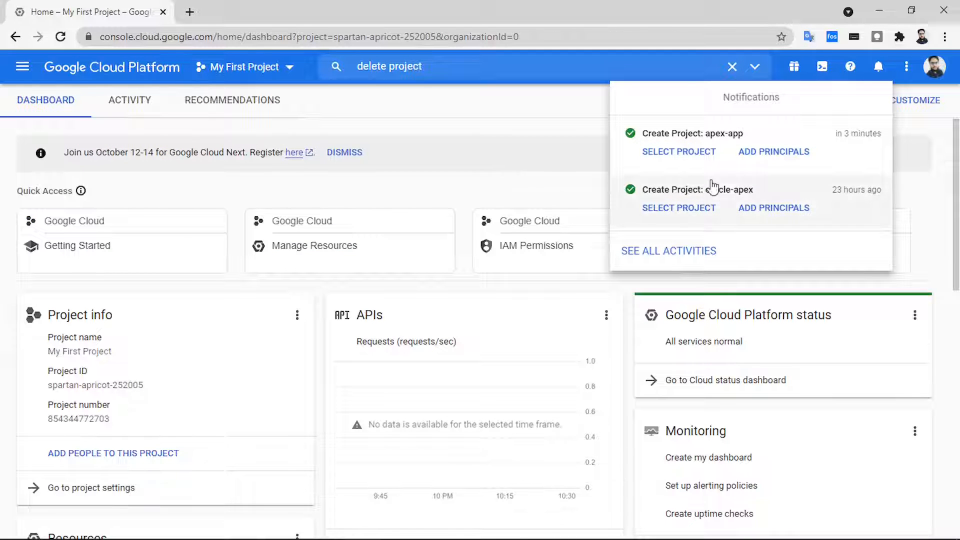
pyautogui.click(680, 153)
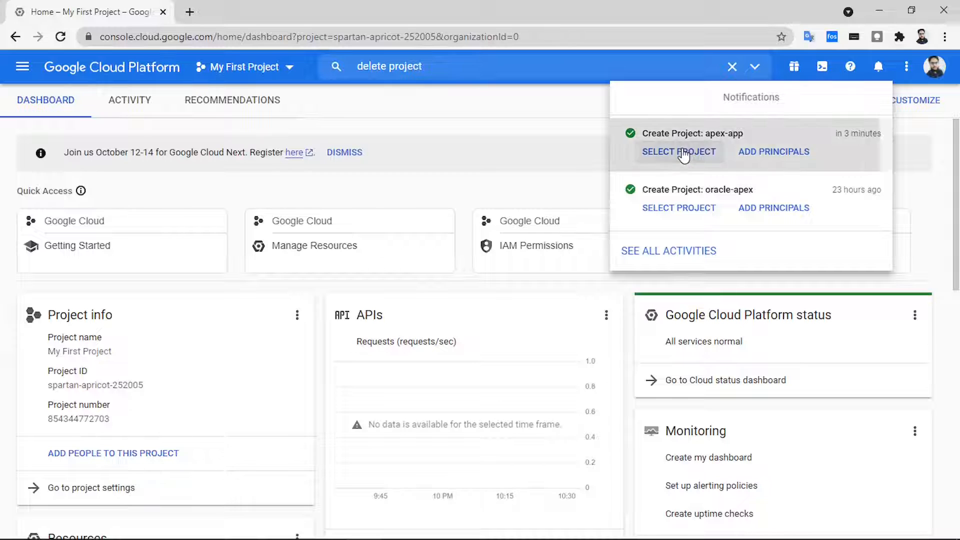
pyautogui.click(23, 70)
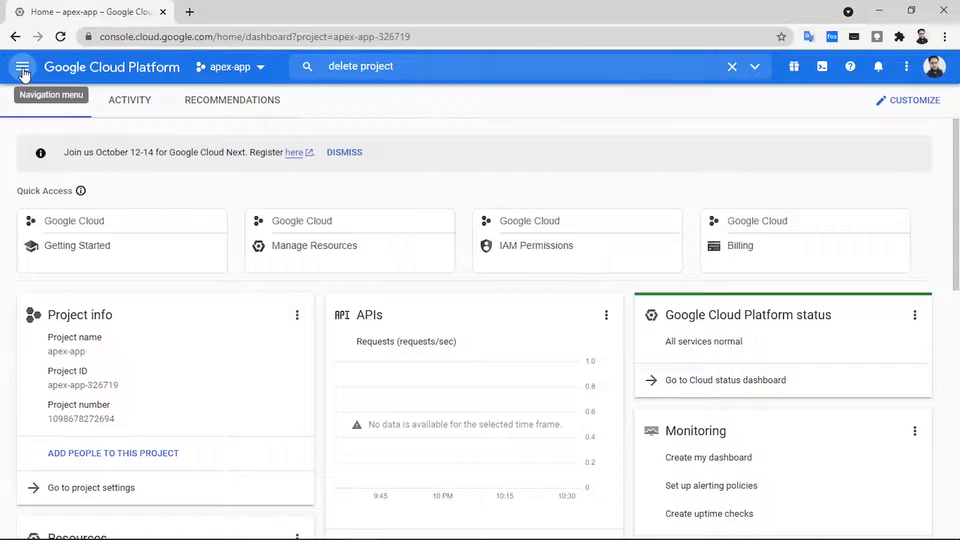
# - Start an External OAuth consent screen registration under APIs & Services
pyautogui.click(22, 70)
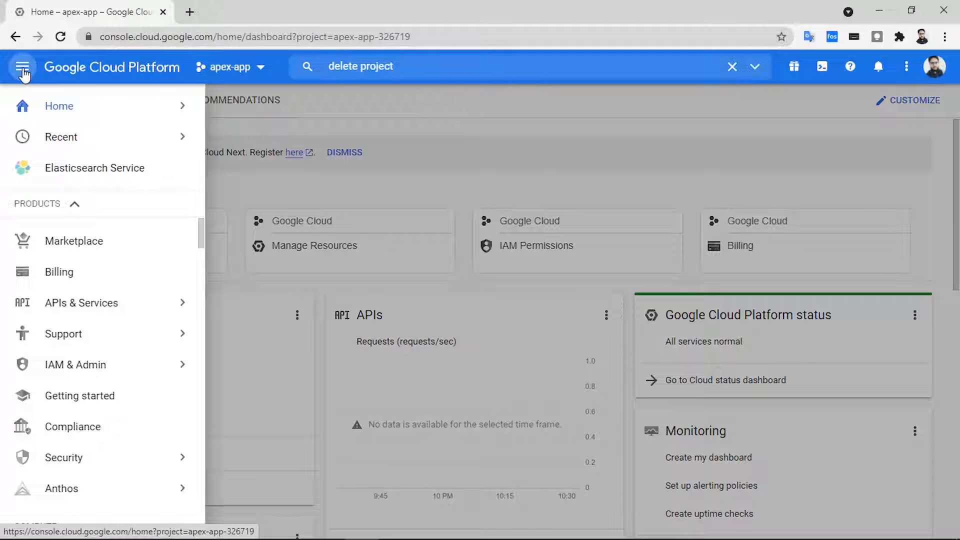
pyautogui.moveTo(136, 304)
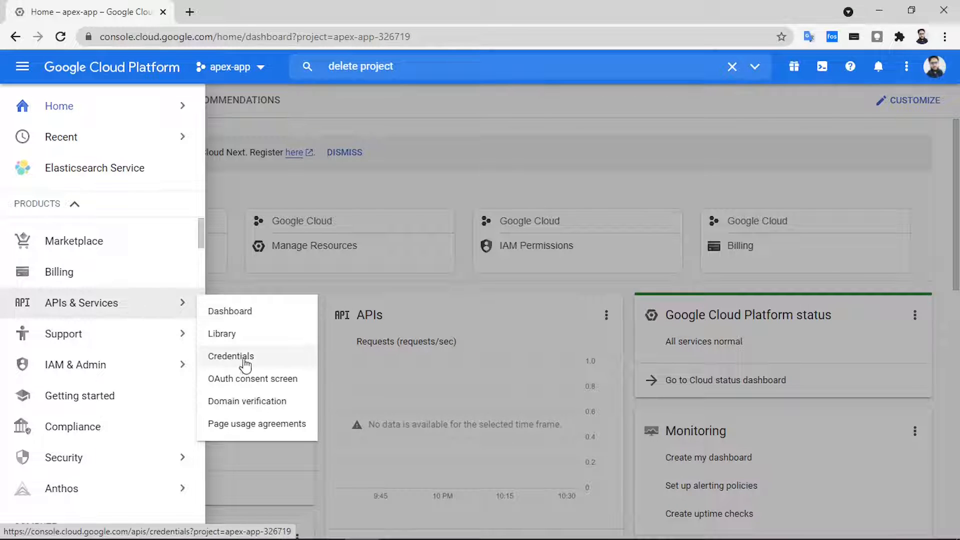
pyautogui.click(262, 381)
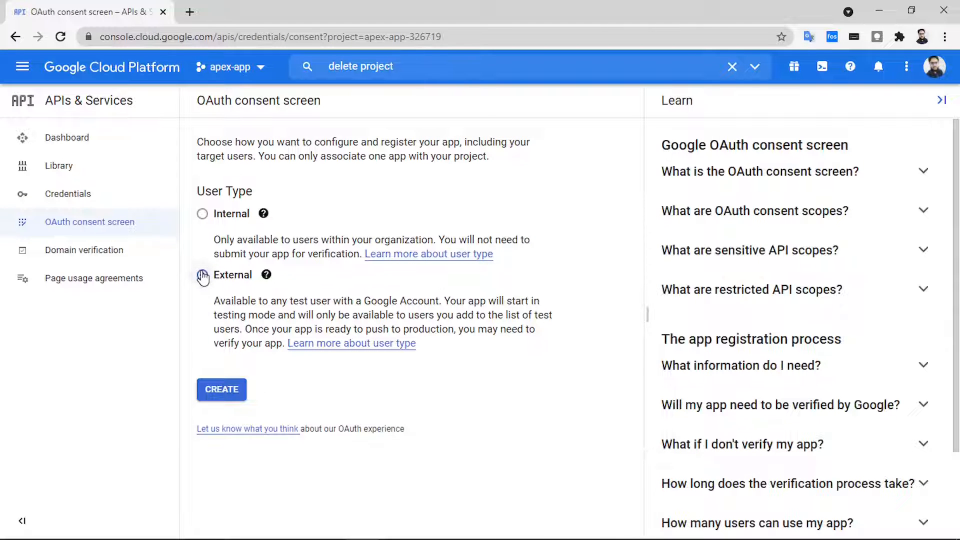
pyautogui.click(203, 275)
pyautogui.click(220, 389)
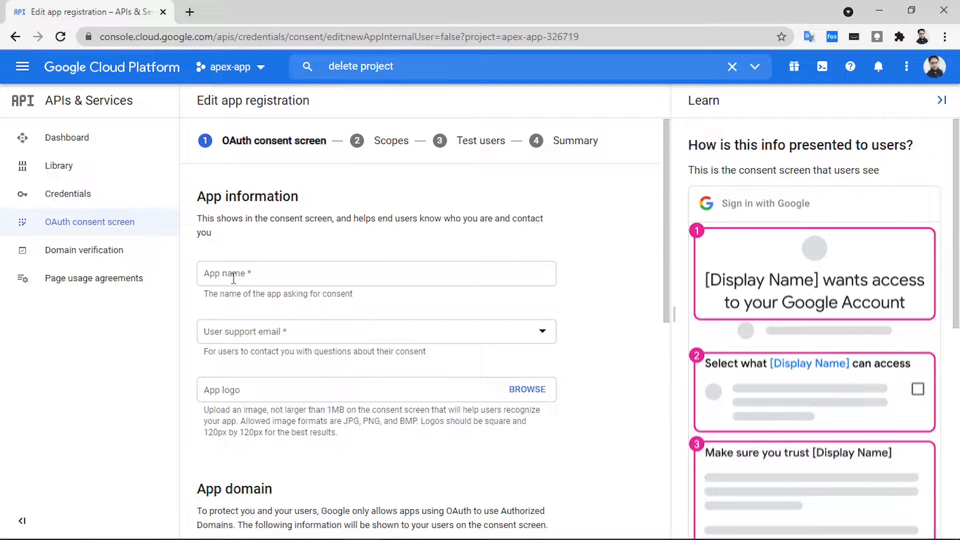
# - Fill in the app name, the account's support e-mail and the apex-icon-02 logo
pyautogui.click(234, 279)
pyautogui.write('Programming with Ismail Rafique')
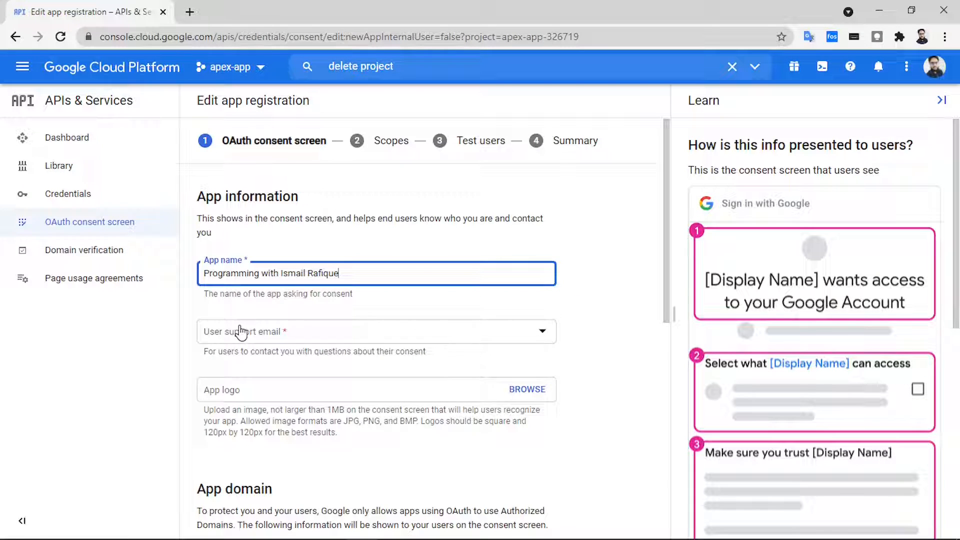
pyautogui.click(240, 331)
pyautogui.click(244, 340)
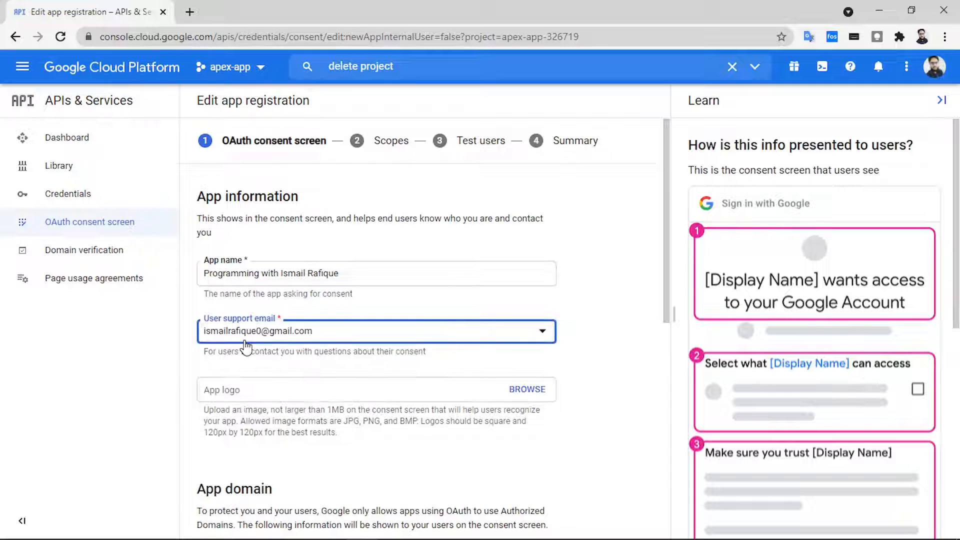
pyautogui.click(515, 389)
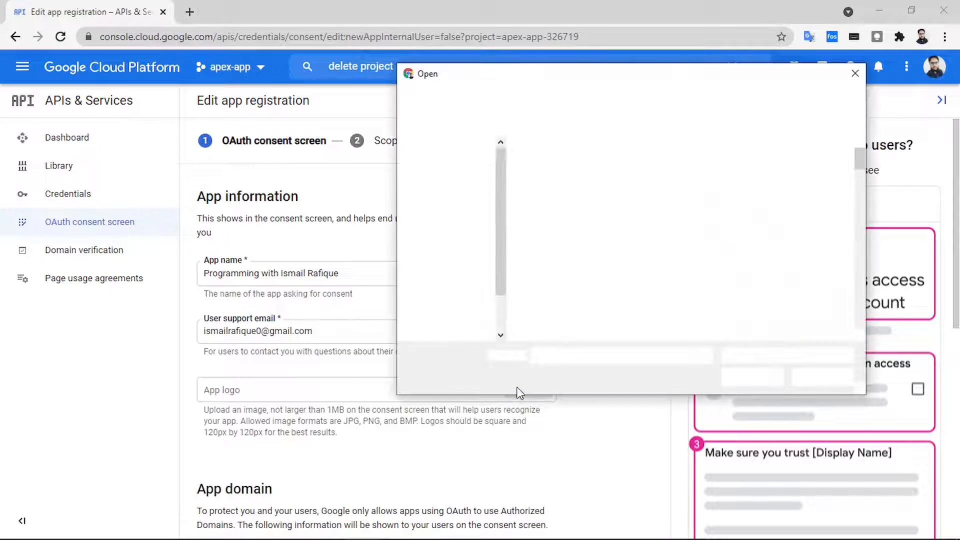
pyautogui.scroll(-2, 618, 270)
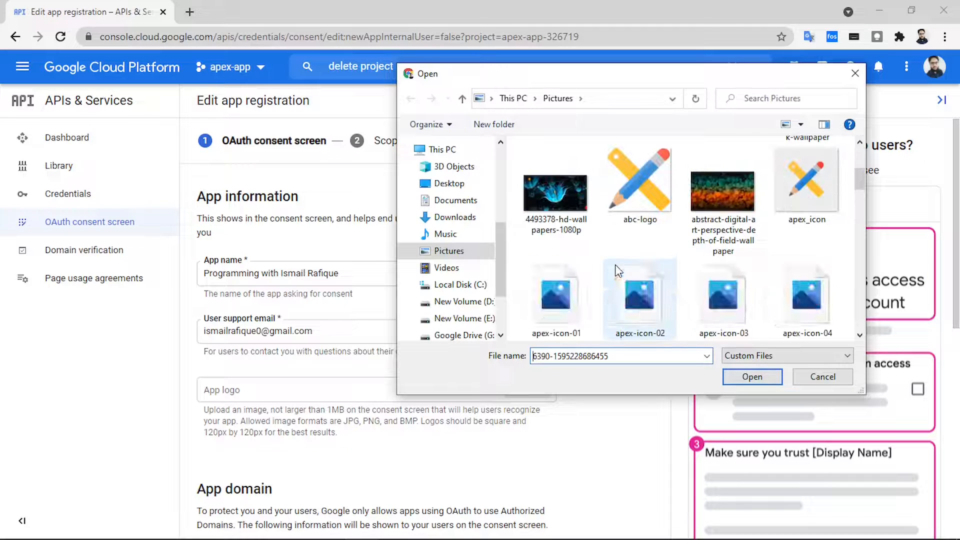
pyautogui.click(634, 296)
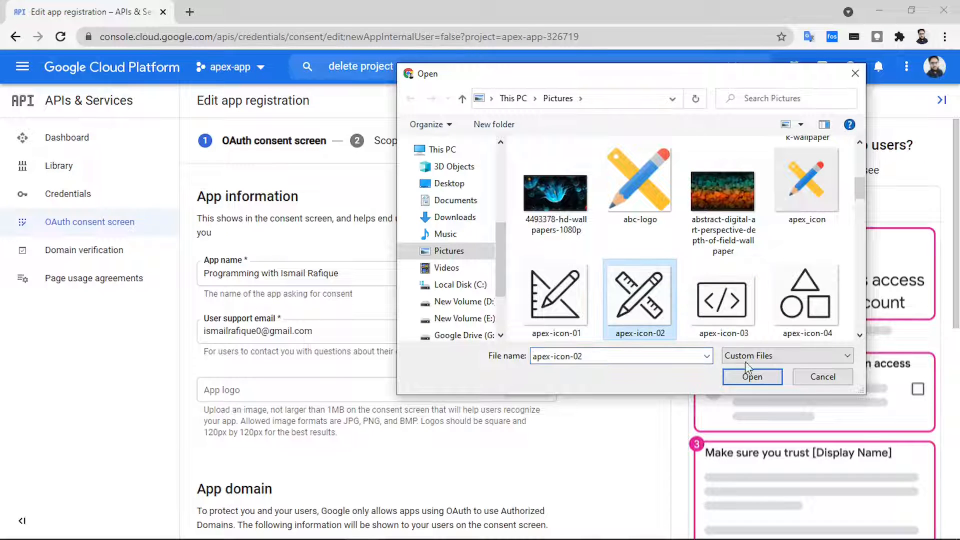
pyautogui.click(752, 377)
pyautogui.scroll(-5, 448, 423)
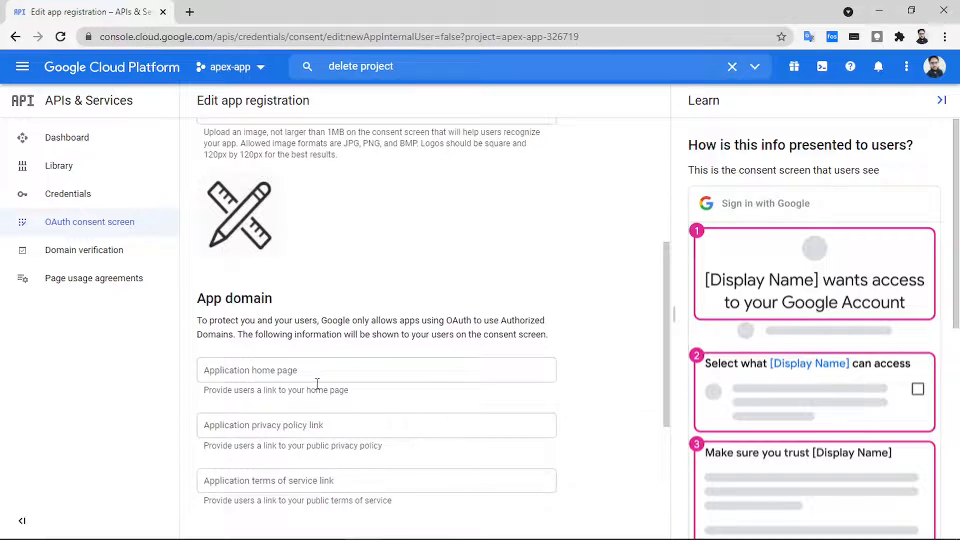
# - Paste the app home page, Oracle privacy policy and APEX curriculum license terms URLs
pyautogui.click(296, 374)
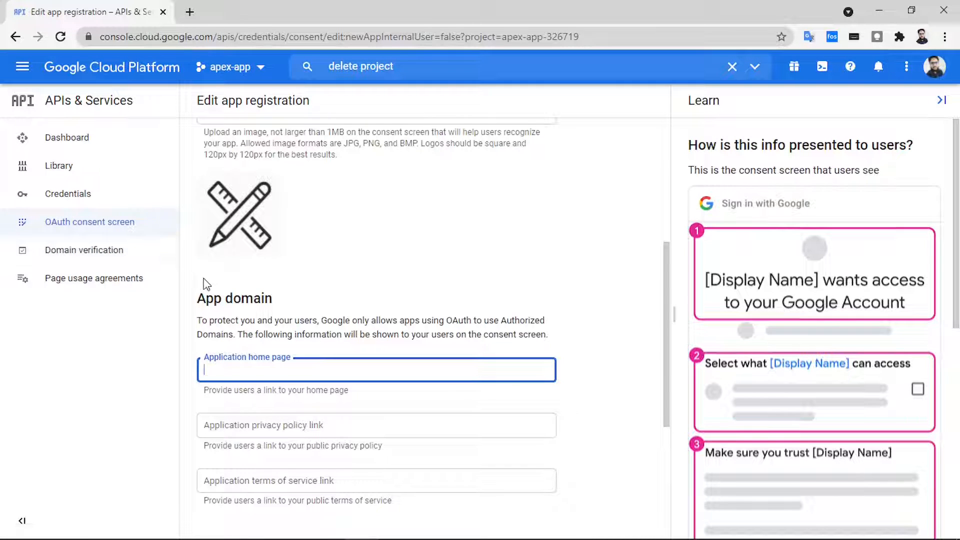
pyautogui.write('https://apex.oracle.com/pls/apex/xdev/r/programming-with-ismail-rafique/home')
pyautogui.scroll(-1, 308, 413)
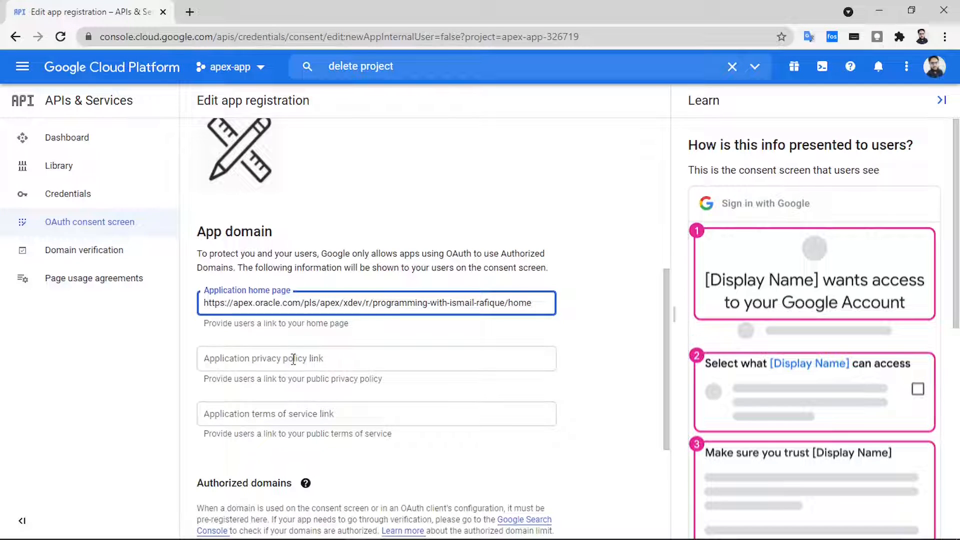
pyautogui.click(293, 359)
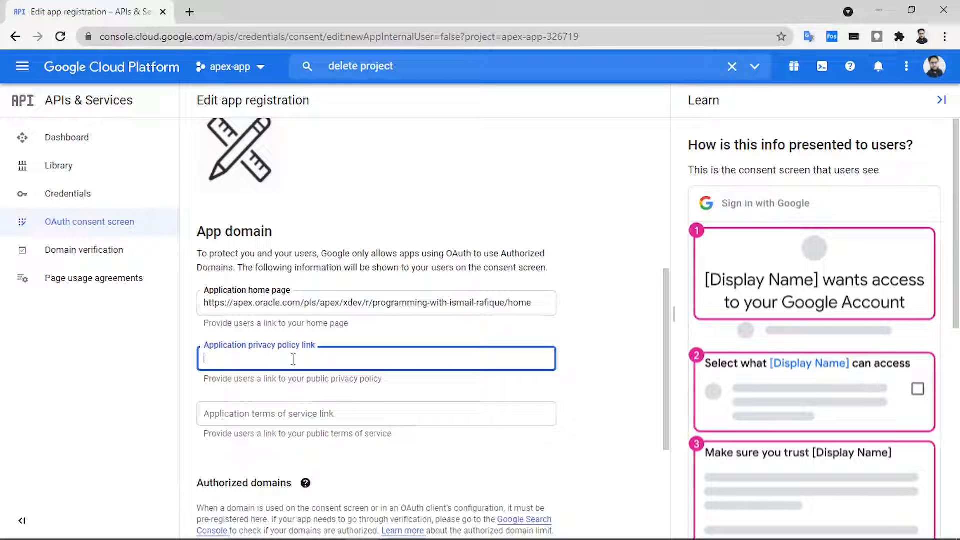
pyautogui.write('https://www.oracle.com/in/legal/privacy/privacy-policy.html')
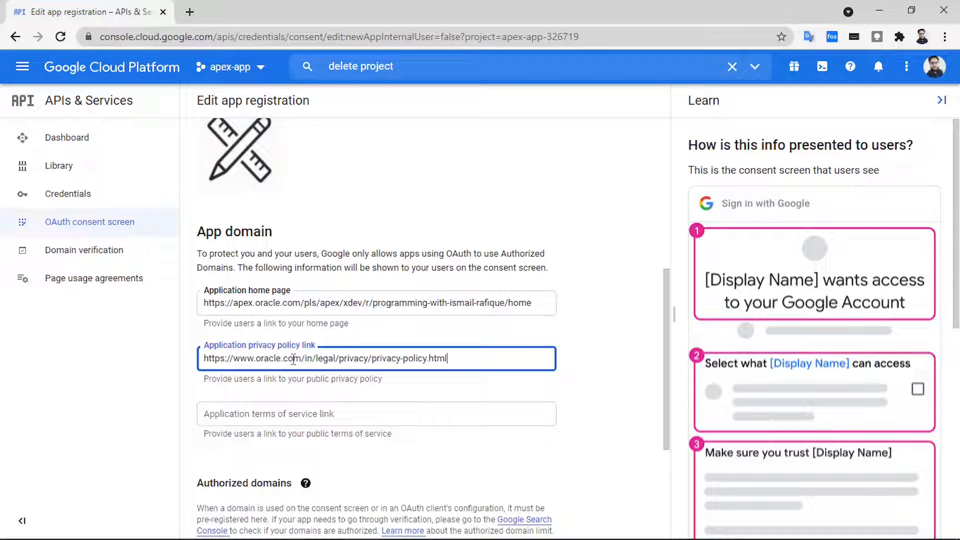
pyautogui.click(281, 419)
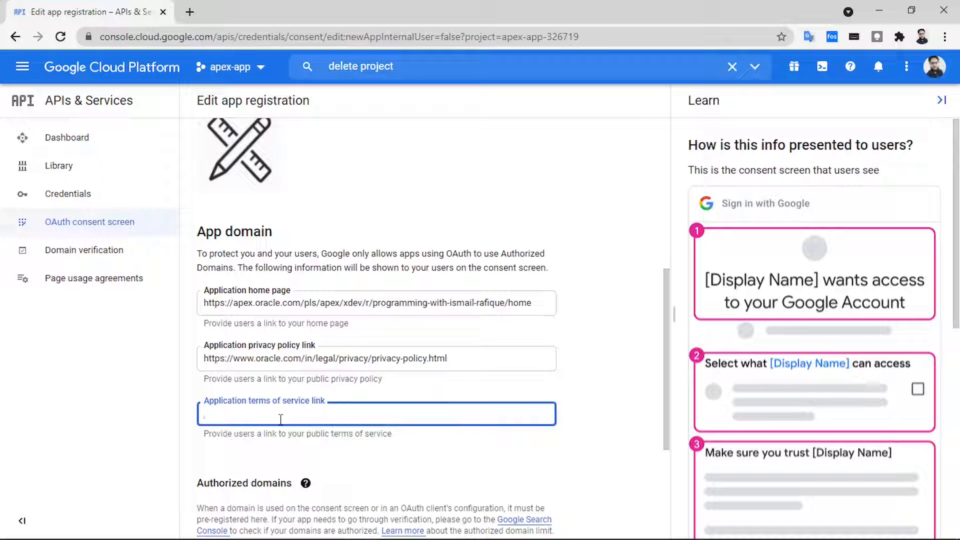
pyautogui.write('https://www.oracle.com/downloads/licenses/apex-curriculum-license.html')
pyautogui.scroll(-1, 325, 450)
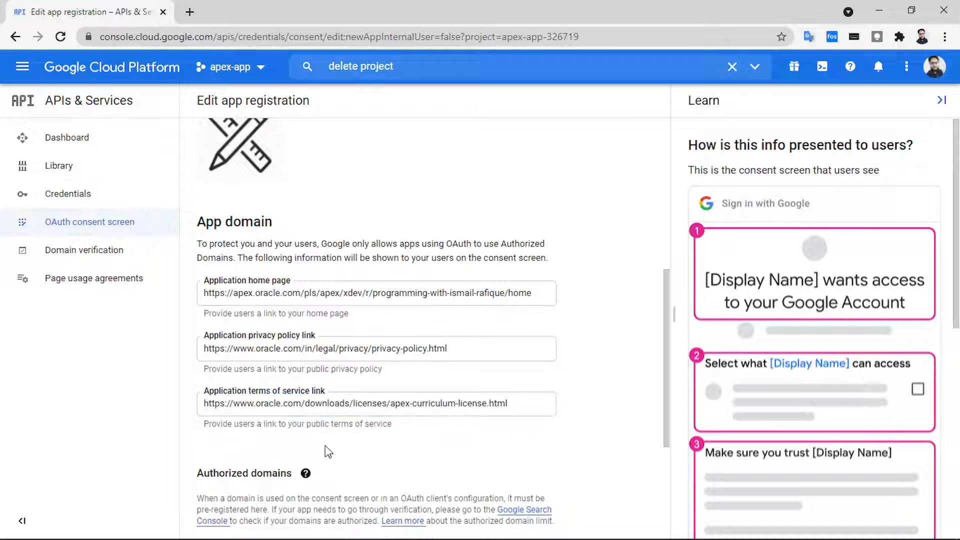
pyautogui.scroll(-2, 255, 479)
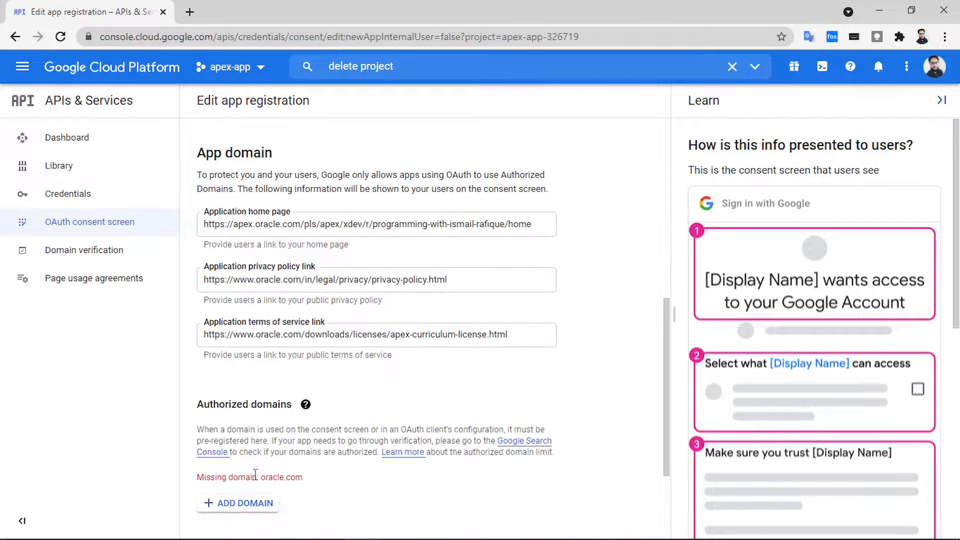
# - Add authorized domain oracle.com and the developer contact e-mail, then save and continue
pyautogui.click(255, 468)
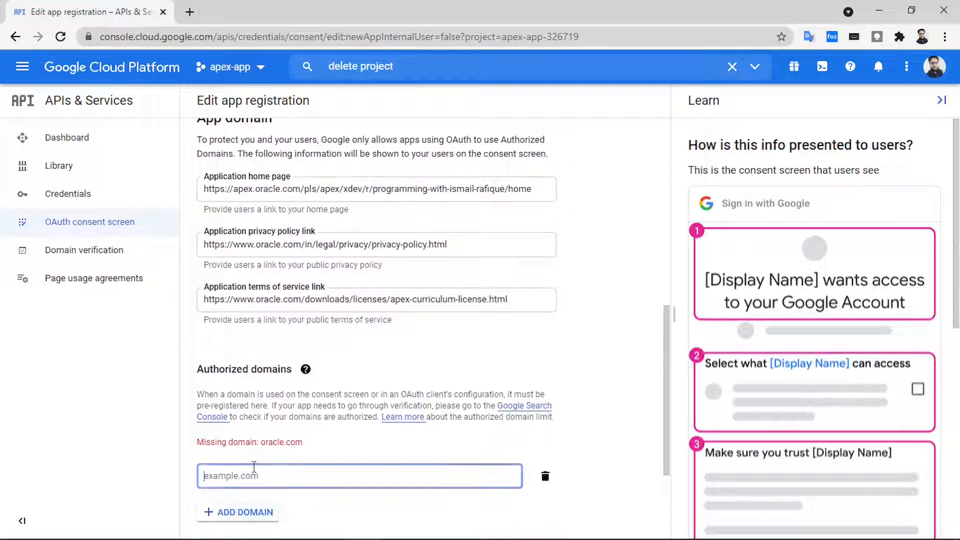
pyautogui.scroll(-1, 255, 470)
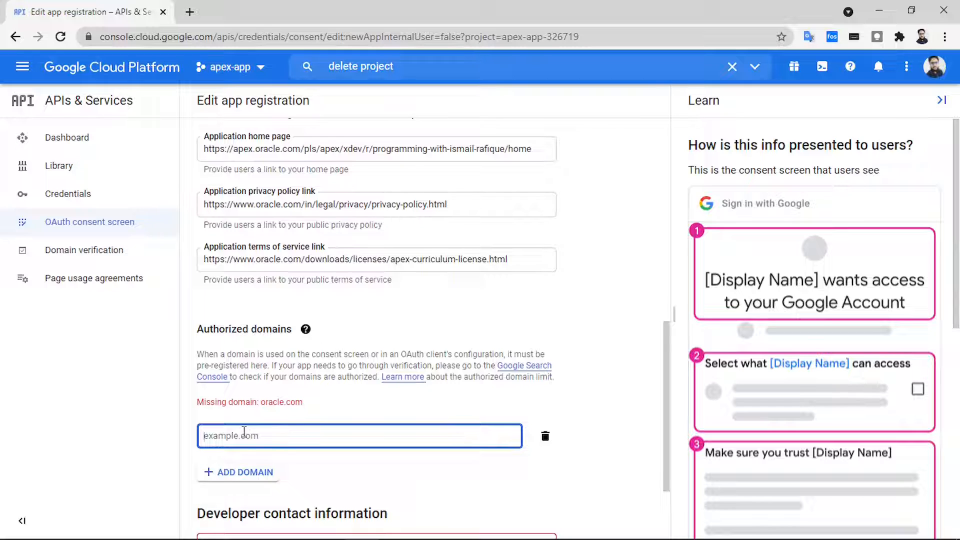
pyautogui.write('oracle.com')
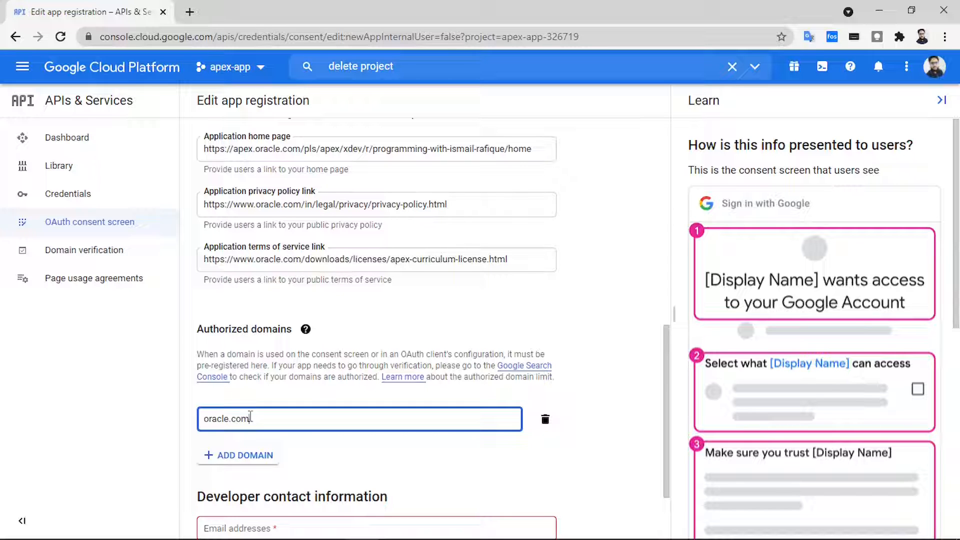
pyautogui.scroll(-2, 255, 419)
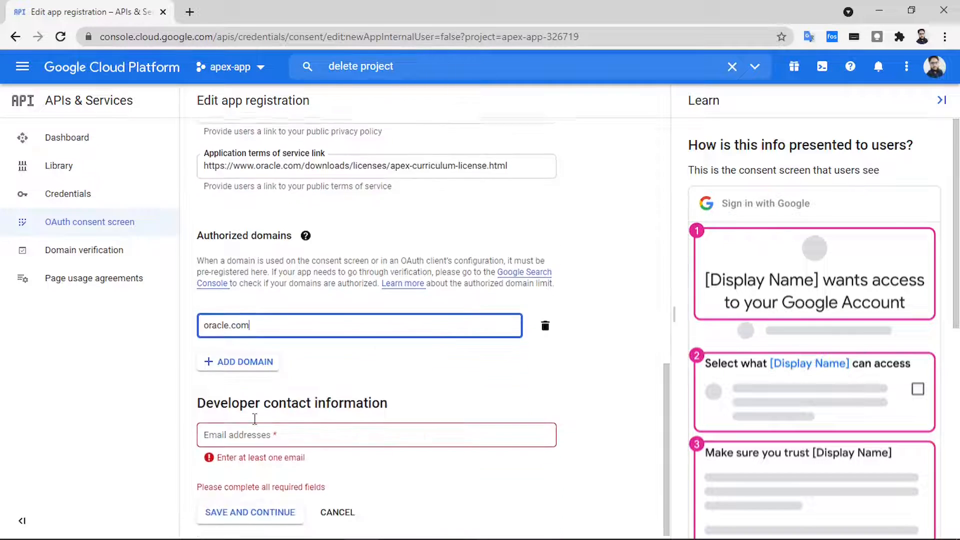
pyautogui.click(262, 437)
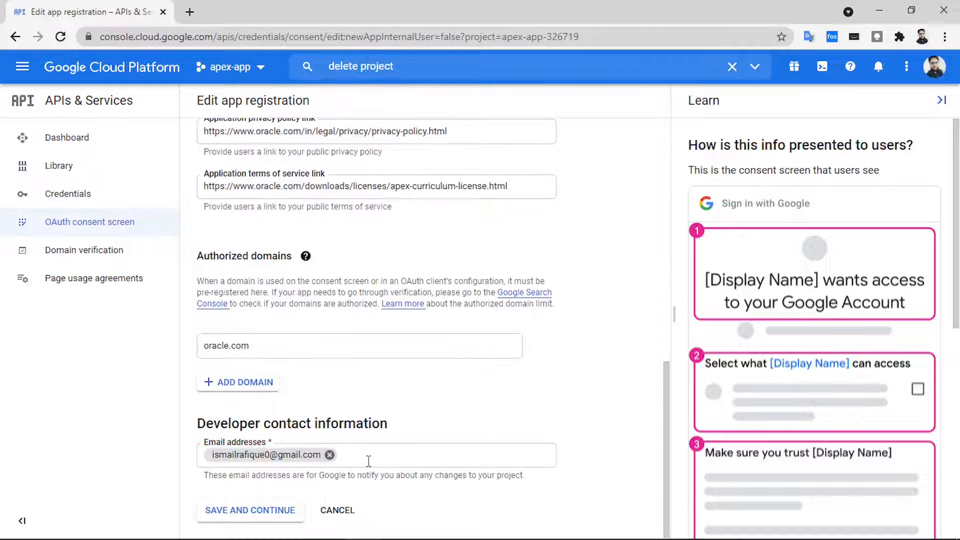
pyautogui.click(273, 510)
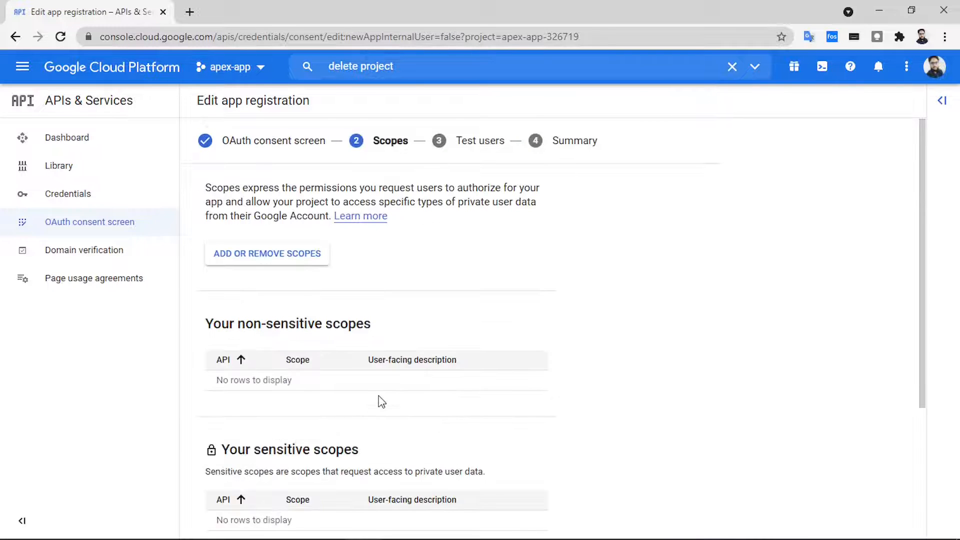
# - Skip Scopes and Test users, review the Summary, and go to Credentials
pyautogui.scroll(-4, 380, 400)
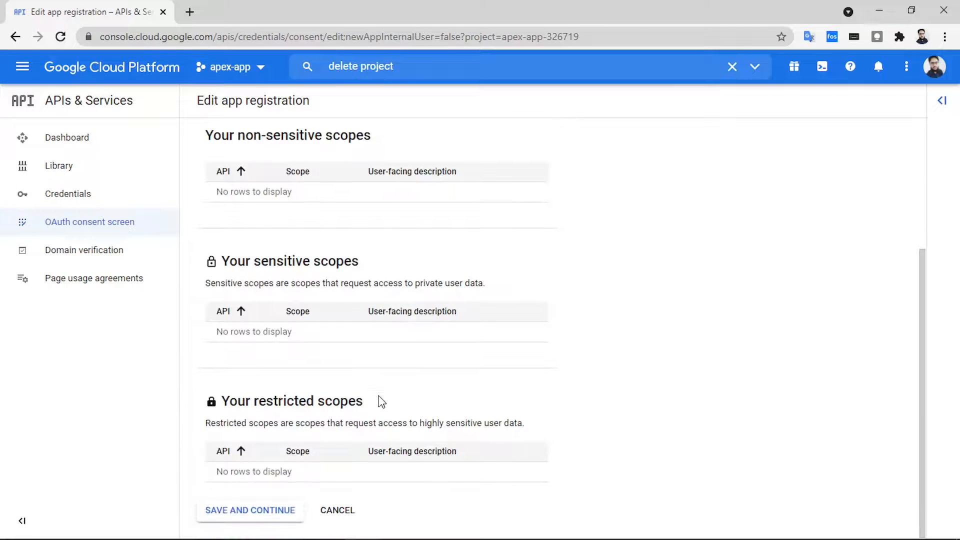
pyautogui.click(257, 512)
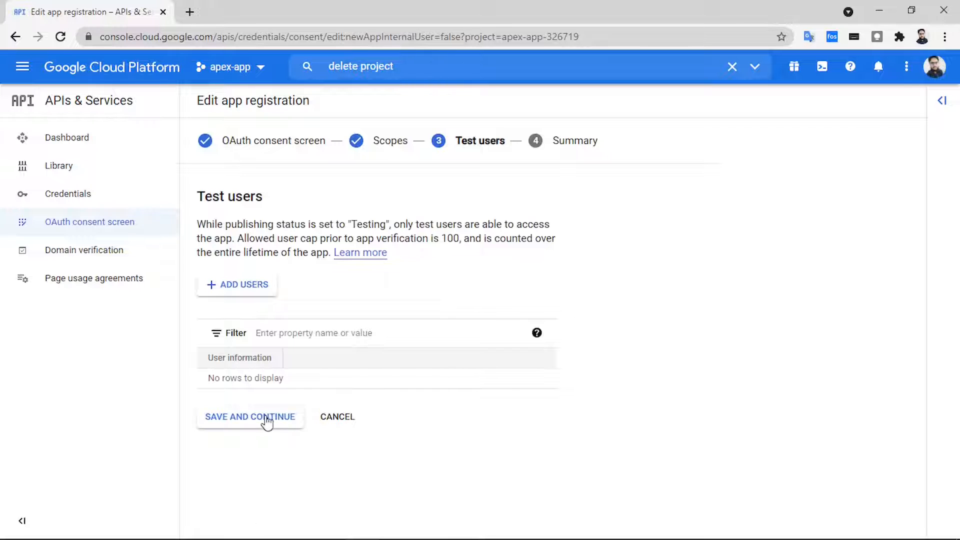
pyautogui.click(262, 417)
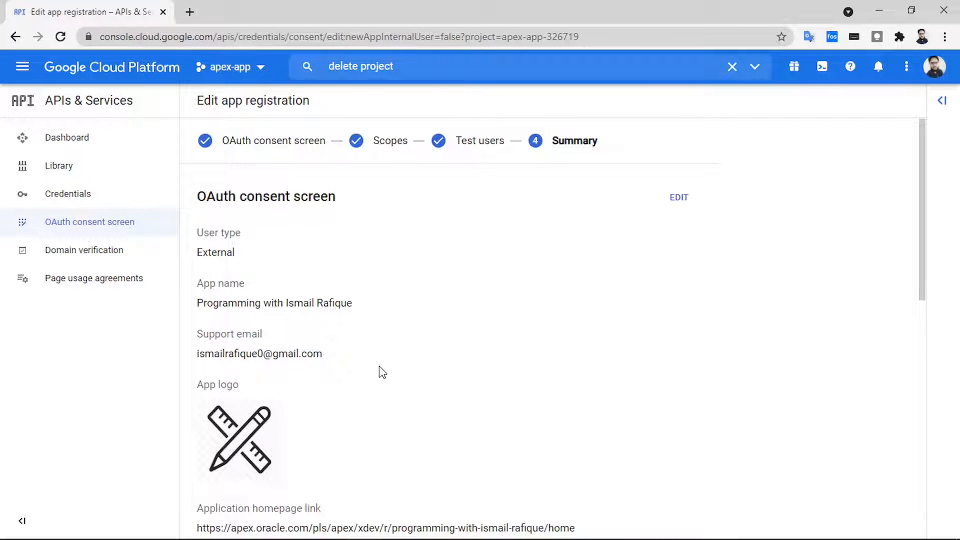
pyautogui.scroll(-9, 384, 370)
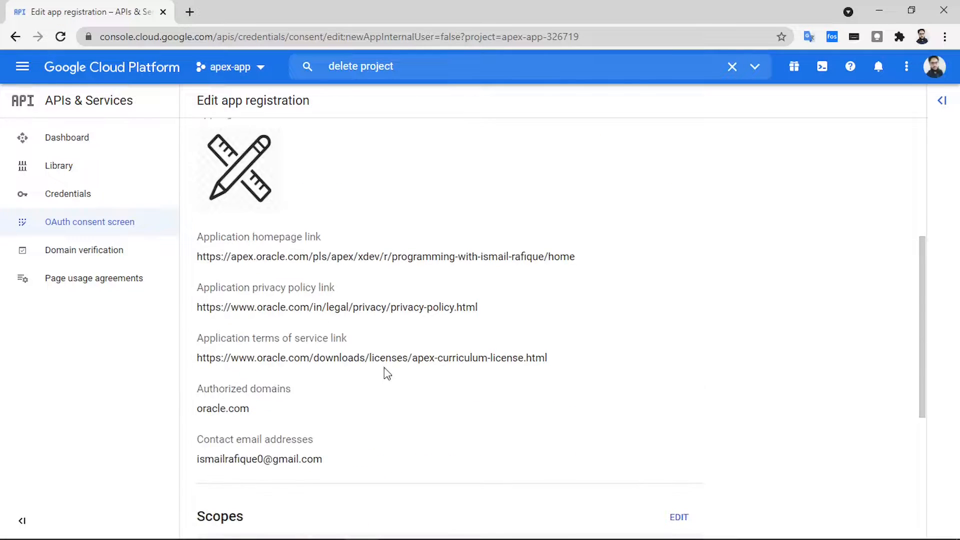
pyautogui.scroll(-2, 385, 372)
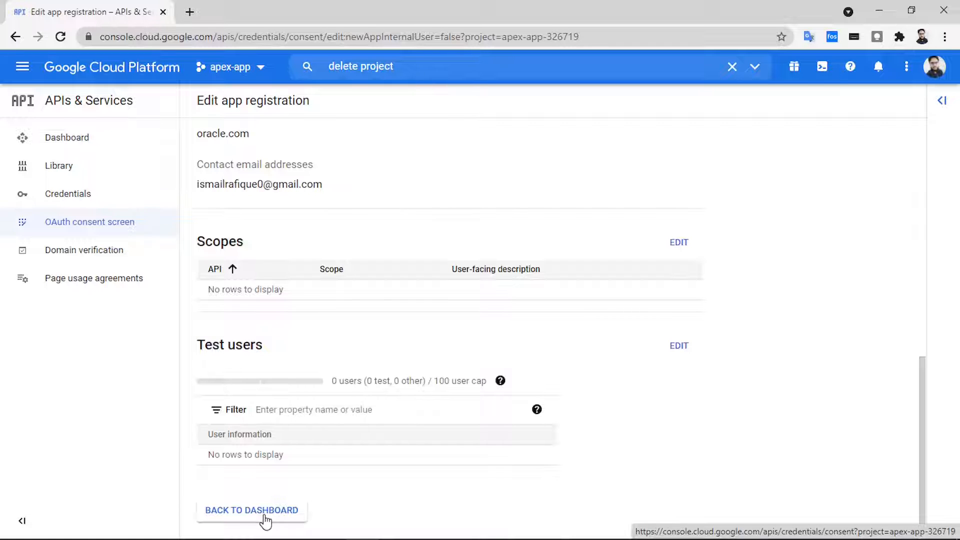
pyautogui.scroll(2, 265, 520)
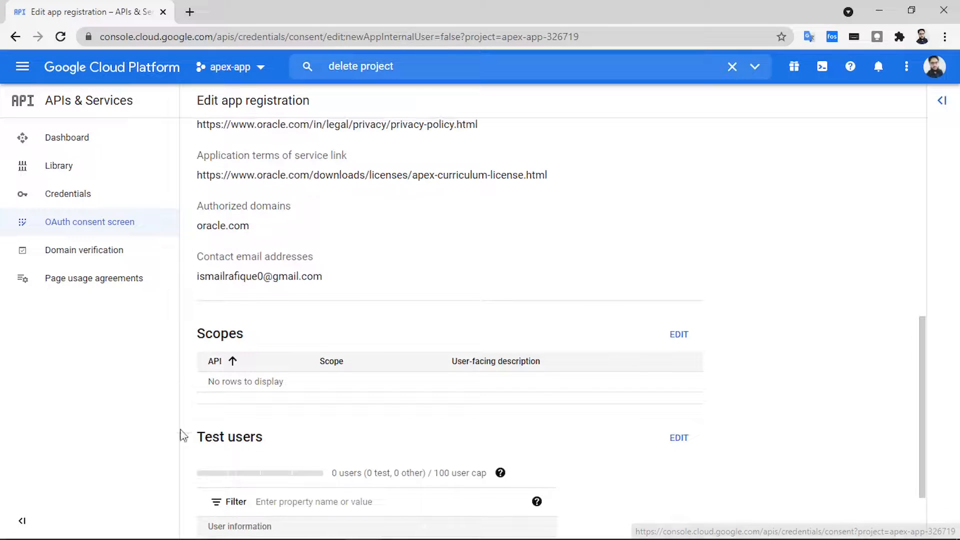
pyautogui.click(88, 204)
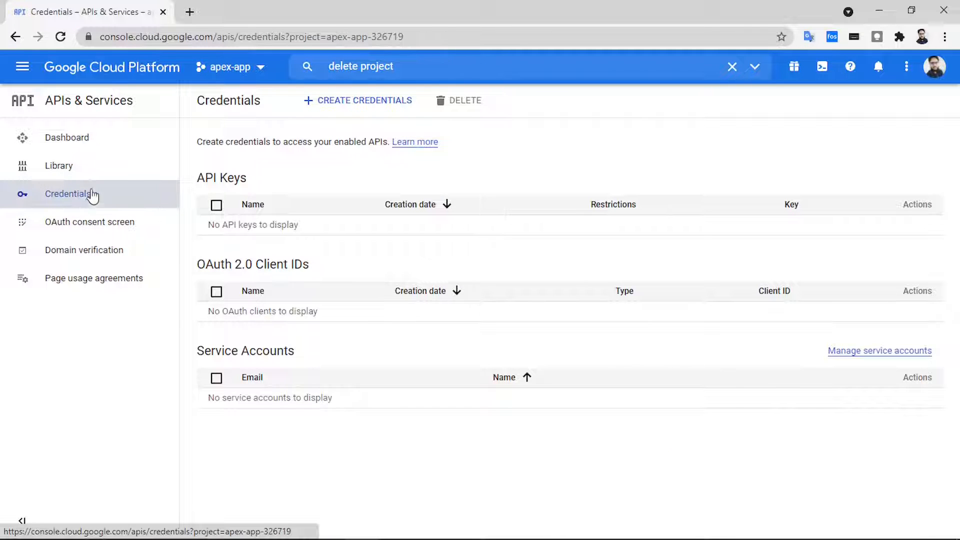
# - Start a Web application OAuth client ID and give it a new name
pyautogui.click(342, 101)
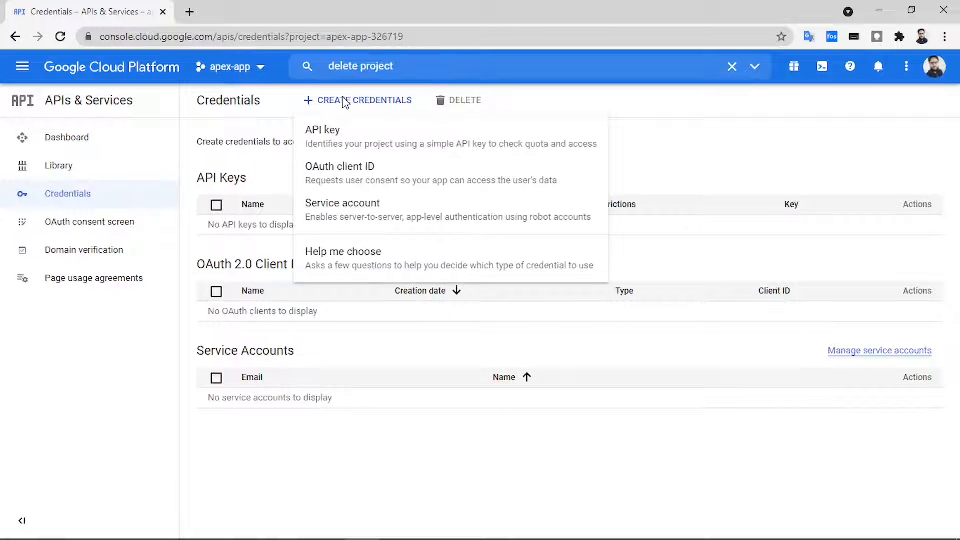
pyautogui.click(347, 174)
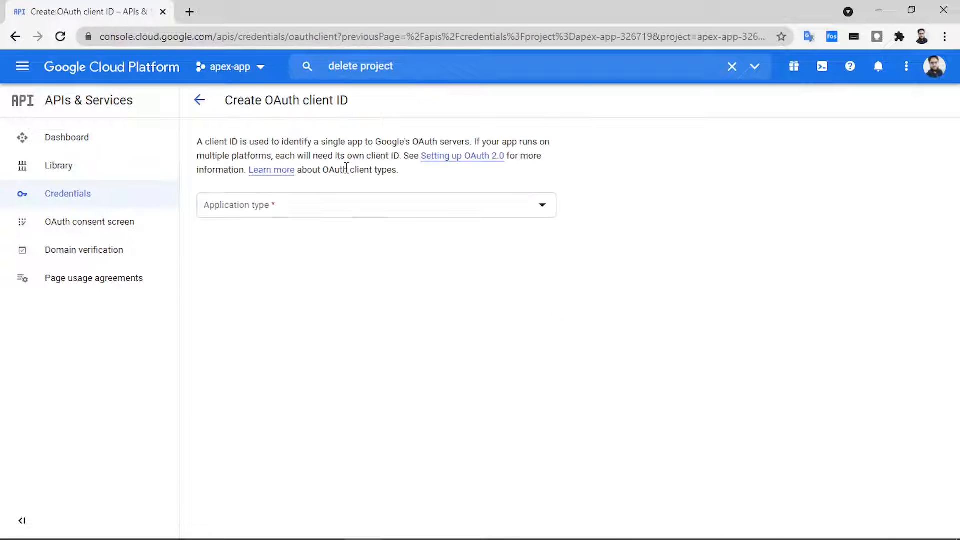
pyautogui.click(452, 215)
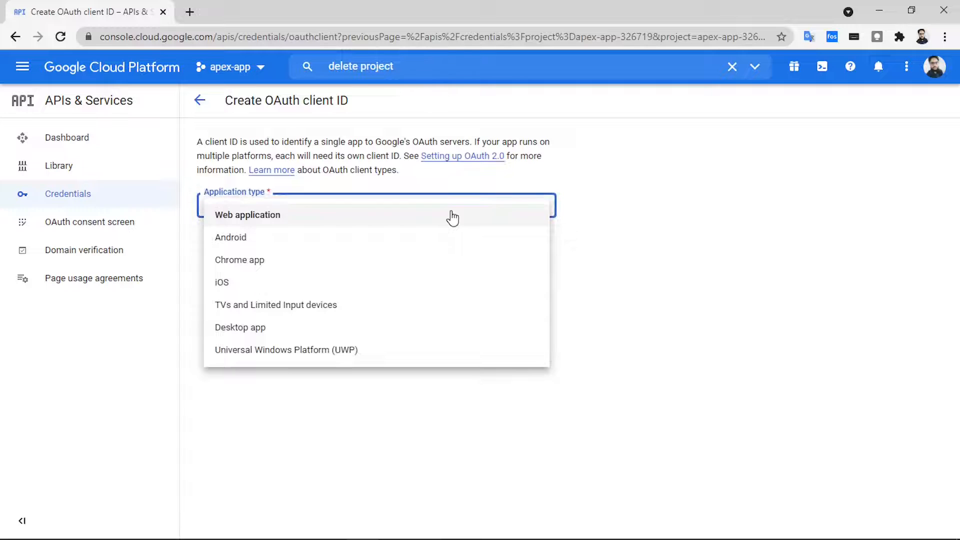
pyautogui.click(273, 216)
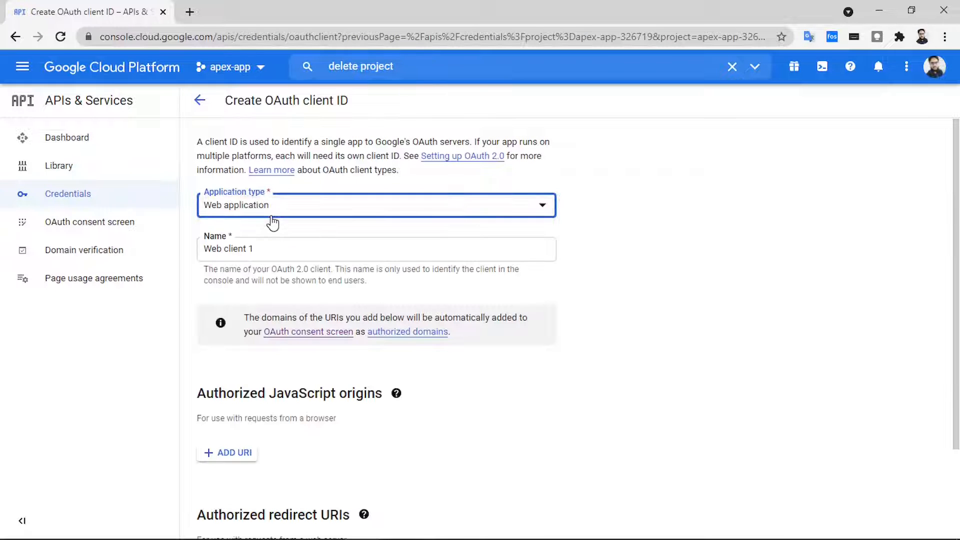
pyautogui.tripleClick(262, 248)
pyautogui.write('Programming with Ismail Rafique')
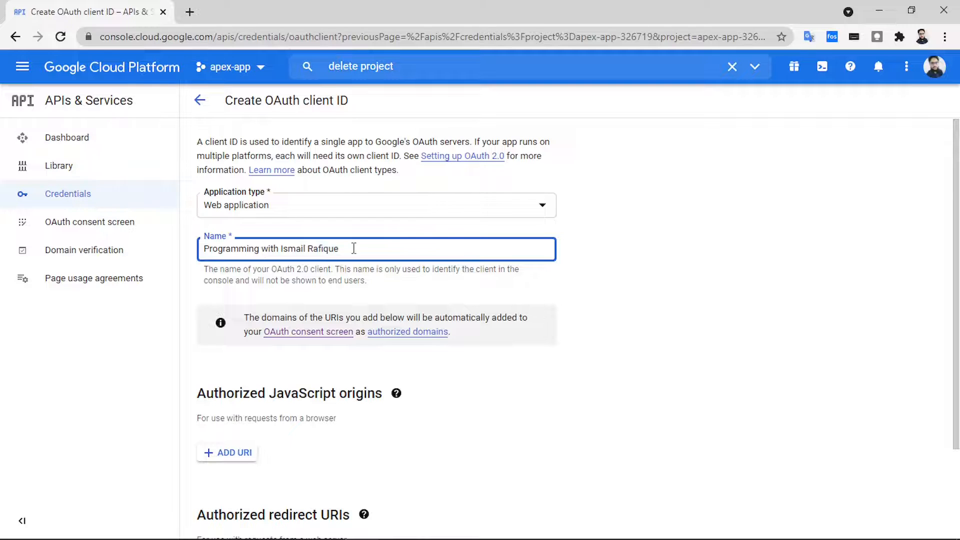
pyautogui.scroll(-2, 373, 435)
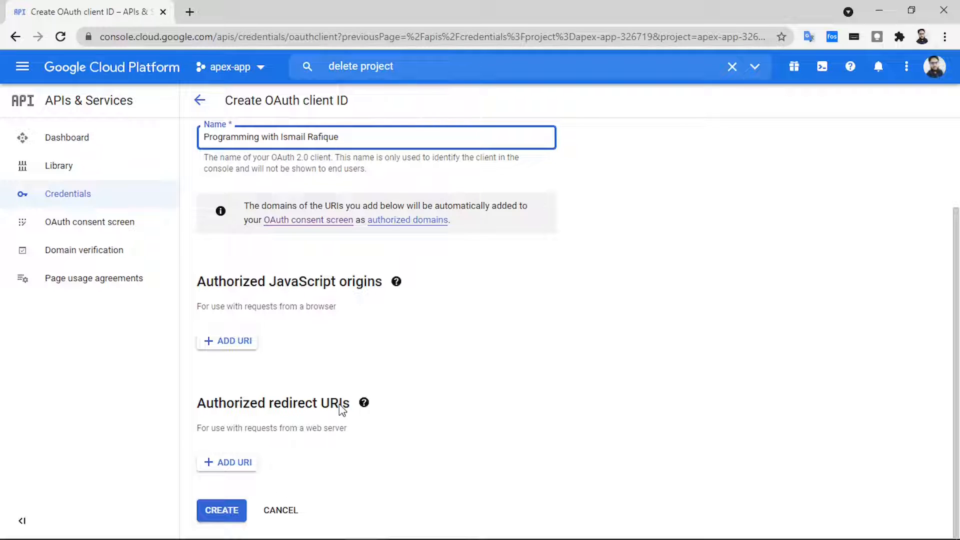
pyautogui.click(231, 465)
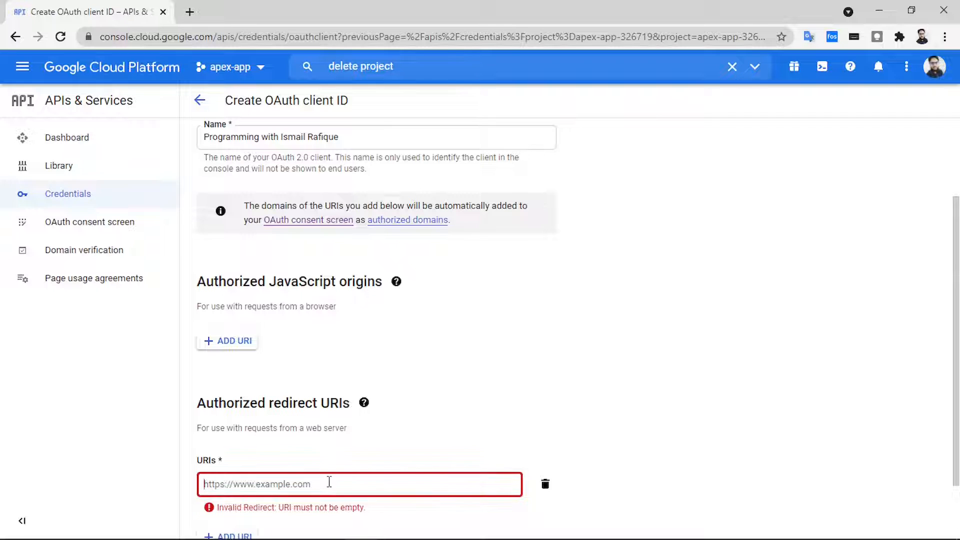
pyautogui.write('https://apex.oracle.com/pls/apex/apex_authentication.callback')
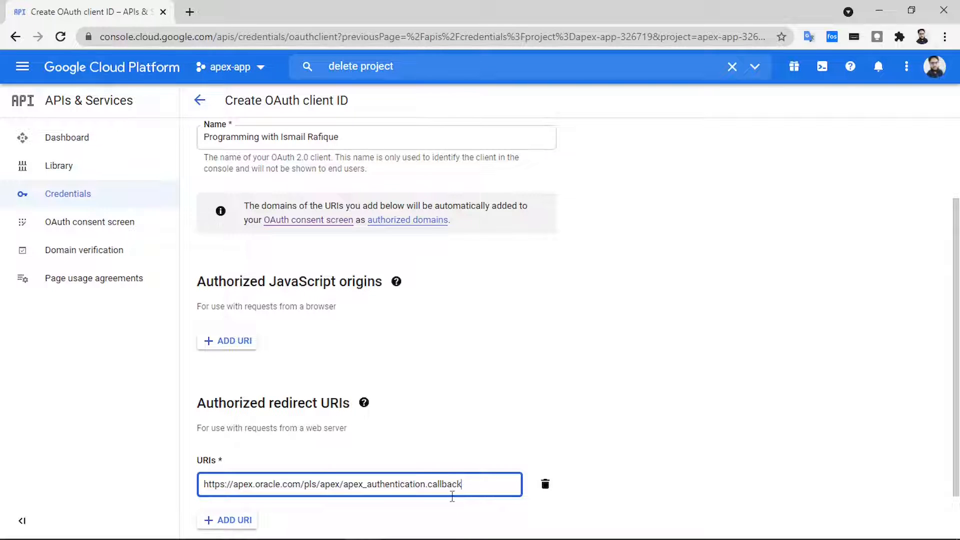
pyautogui.scroll(-2, 466, 489)
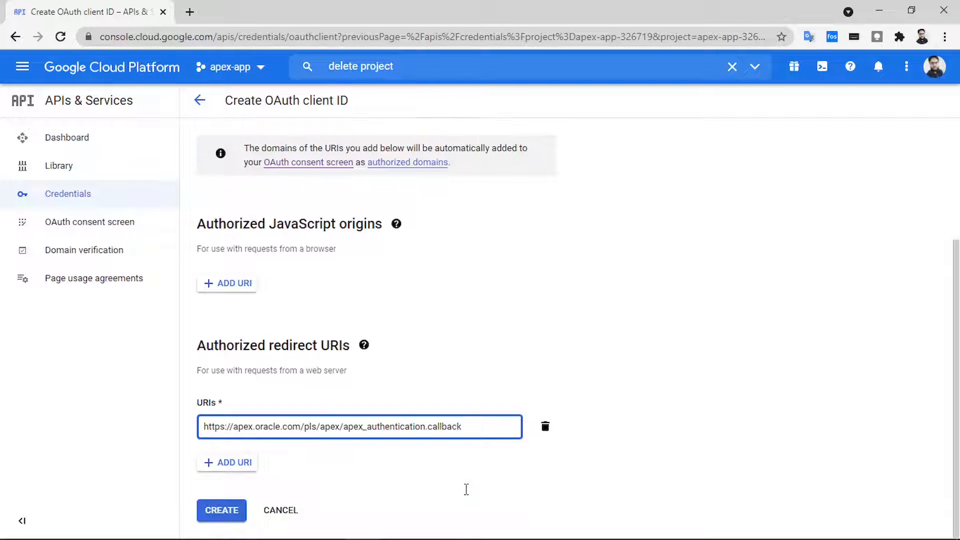
pyautogui.click(224, 512)
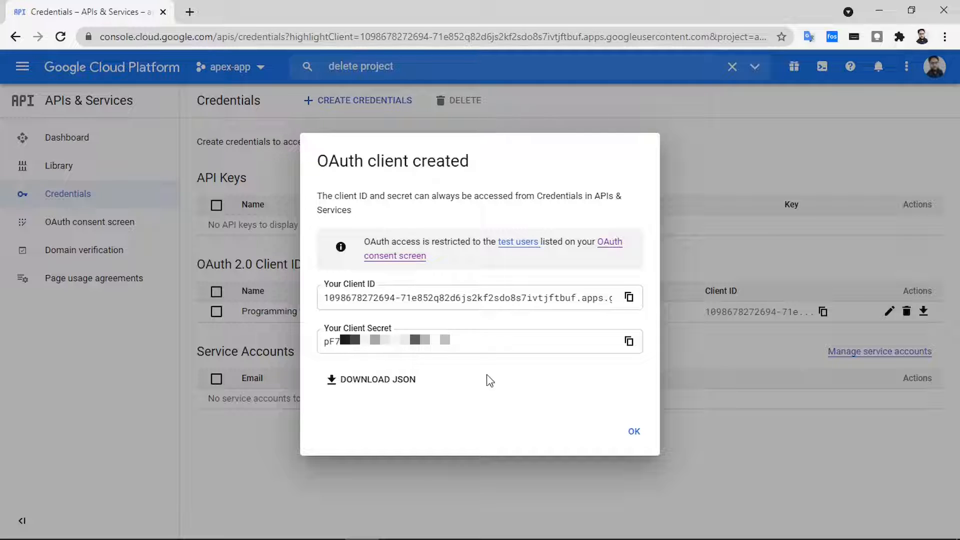
# - Dismiss the client-created confirmation and open the new OAuth client's details
pyautogui.click(633, 431)
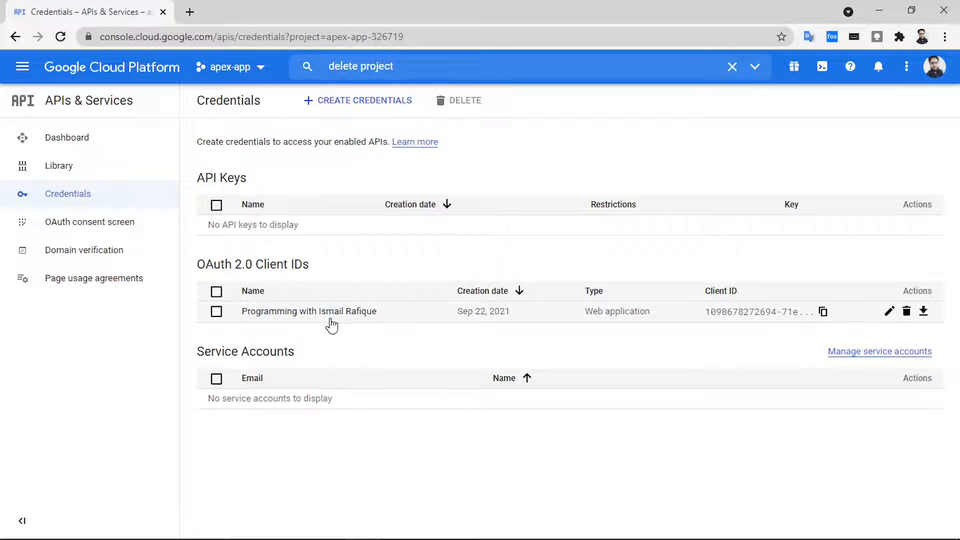
pyautogui.click(355, 312)
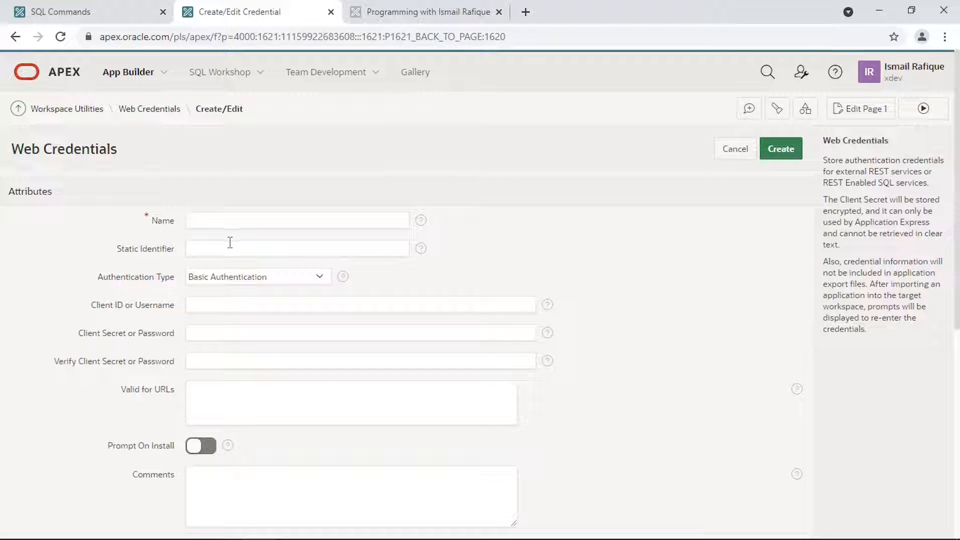
# - Name the web credential 'Google Credential' with OAuth2 Client Credentials Flow authentication
pyautogui.click(218, 222)
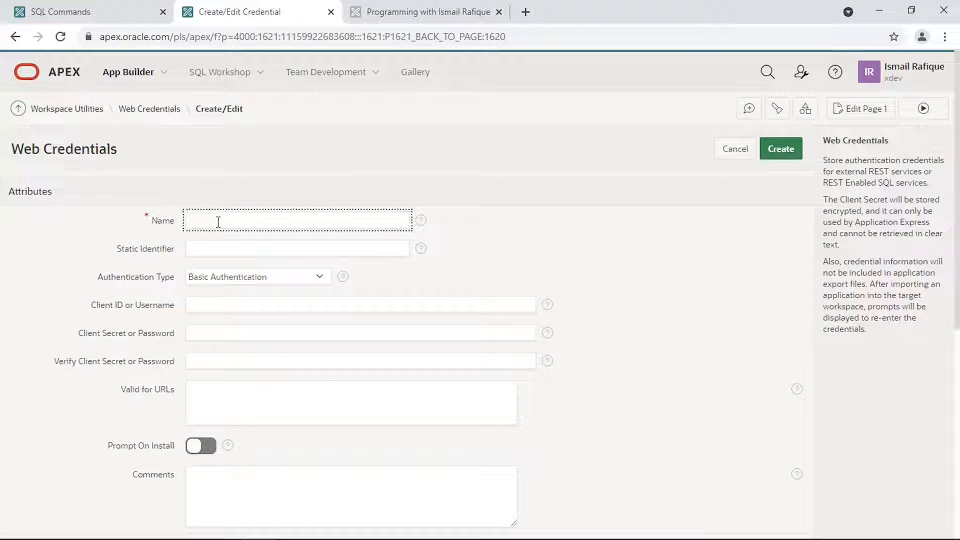
pyautogui.hotkey('ctrl', 'v')
pyautogui.click(274, 273)
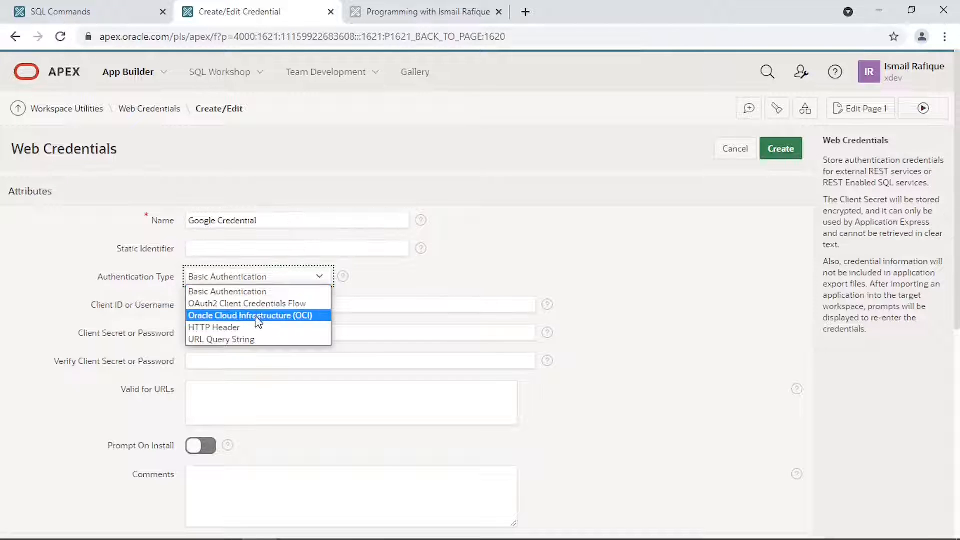
pyautogui.click(267, 303)
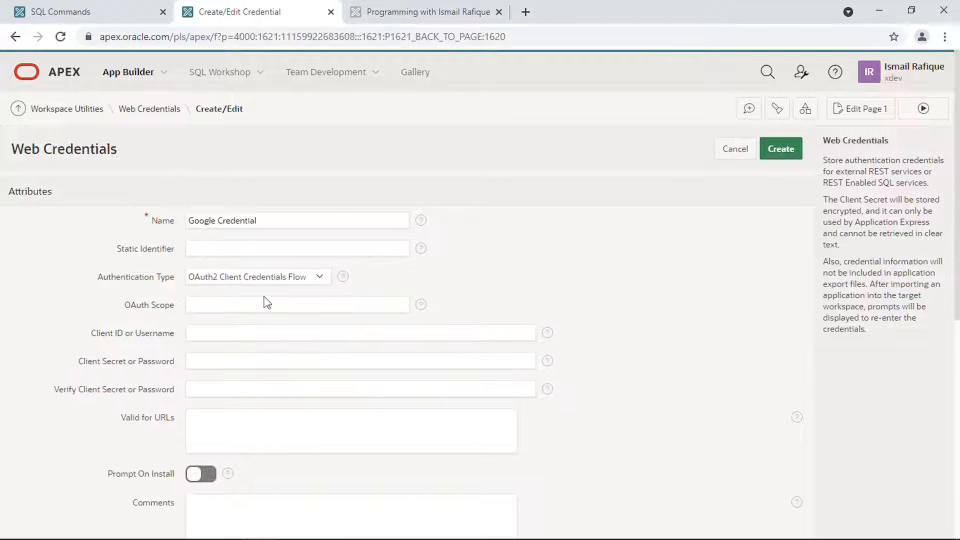
# - Enter the Google client ID and the client secret twice, then create the credential
pyautogui.click(203, 332)
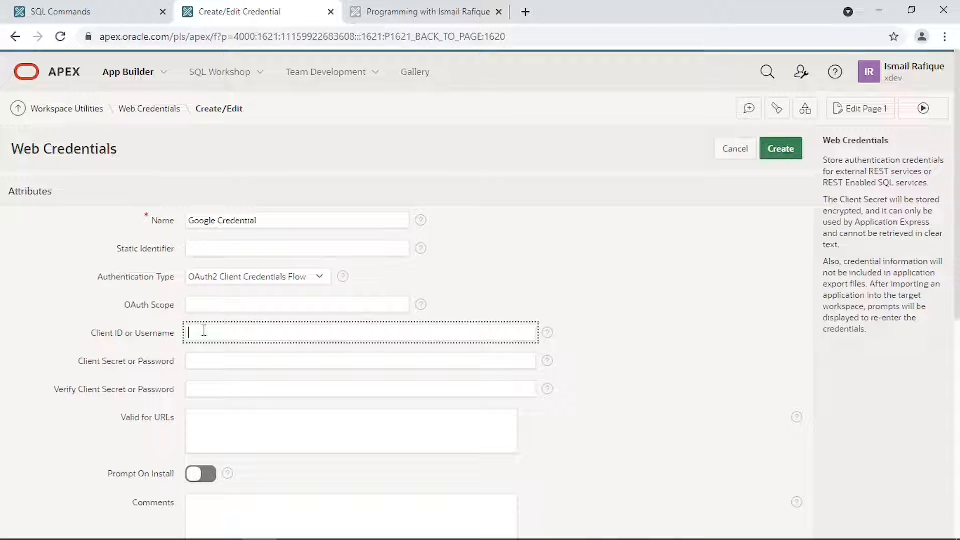
pyautogui.hotkey('ctrl', 'v')
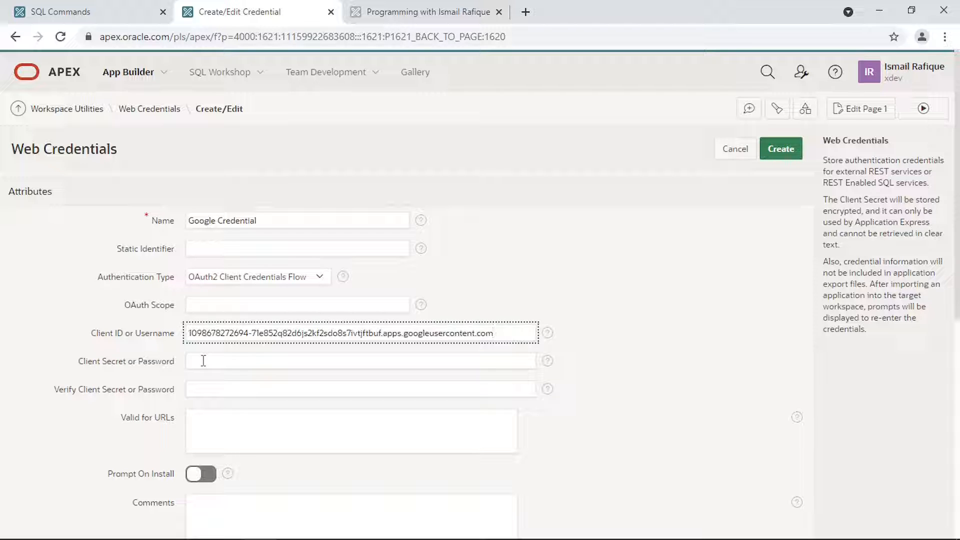
pyautogui.click(203, 361)
pyautogui.hotkey('ctrl', 'v')
pyautogui.press('Tab')
pyautogui.hotkey('ctrl', 'v')
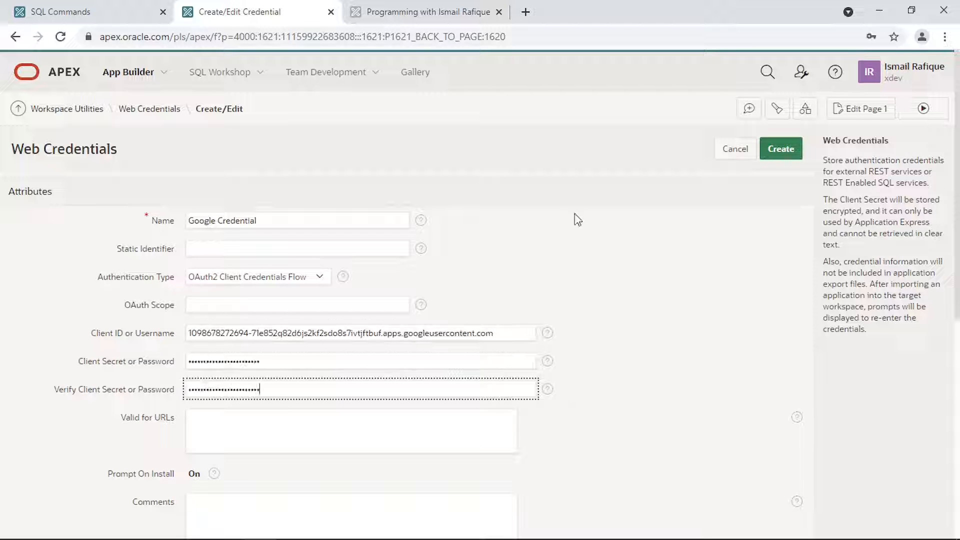
pyautogui.click(769, 154)
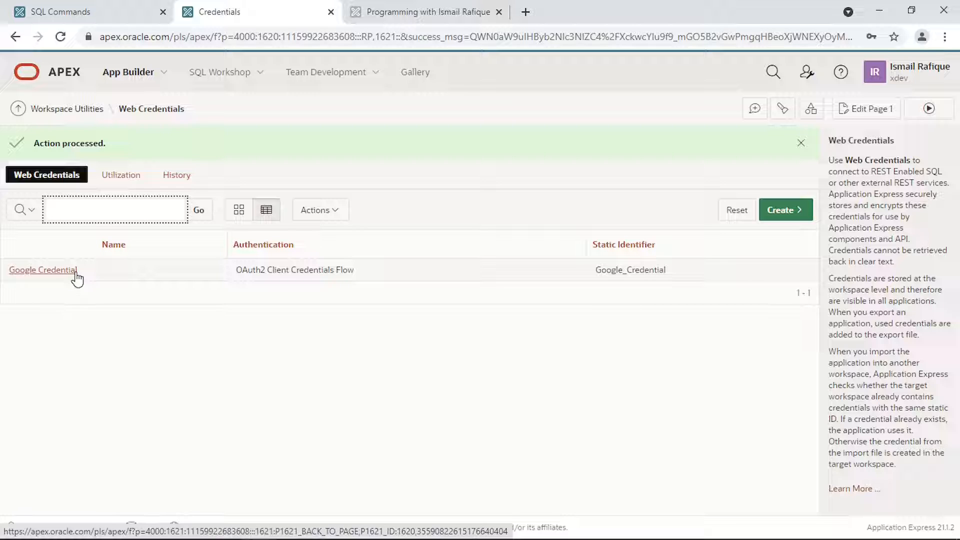
# - From Shared Components, start a new authentication scheme based on the gallery
pyautogui.click(812, 109)
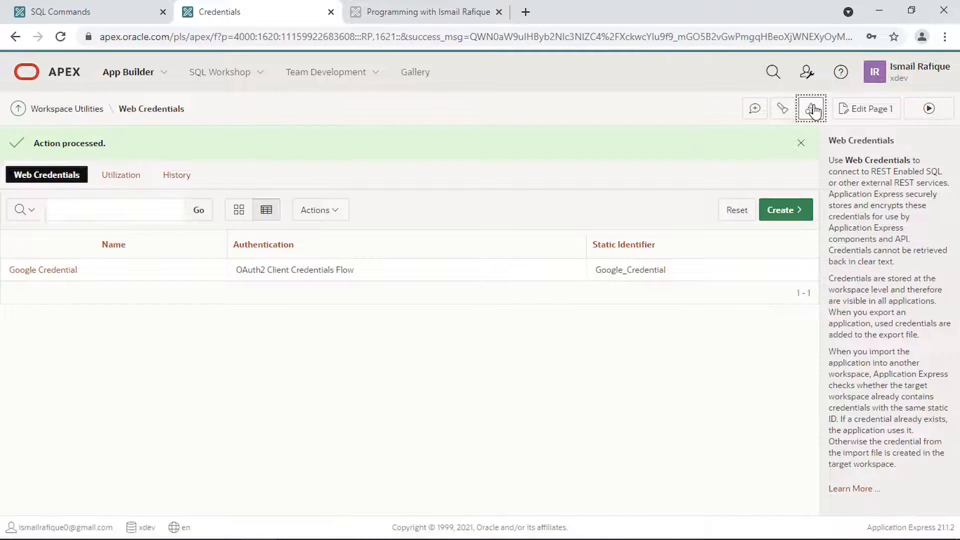
pyautogui.click(371, 199)
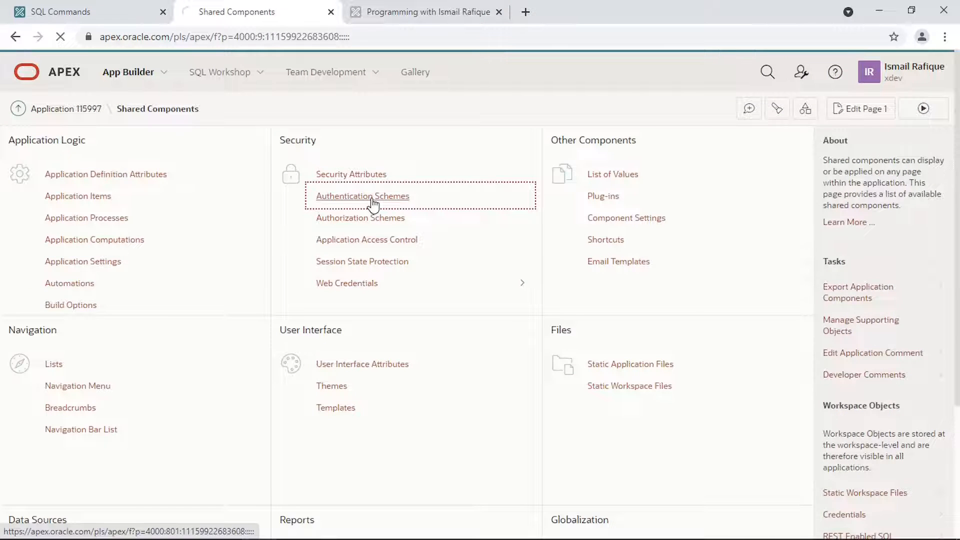
pyautogui.click(798, 177)
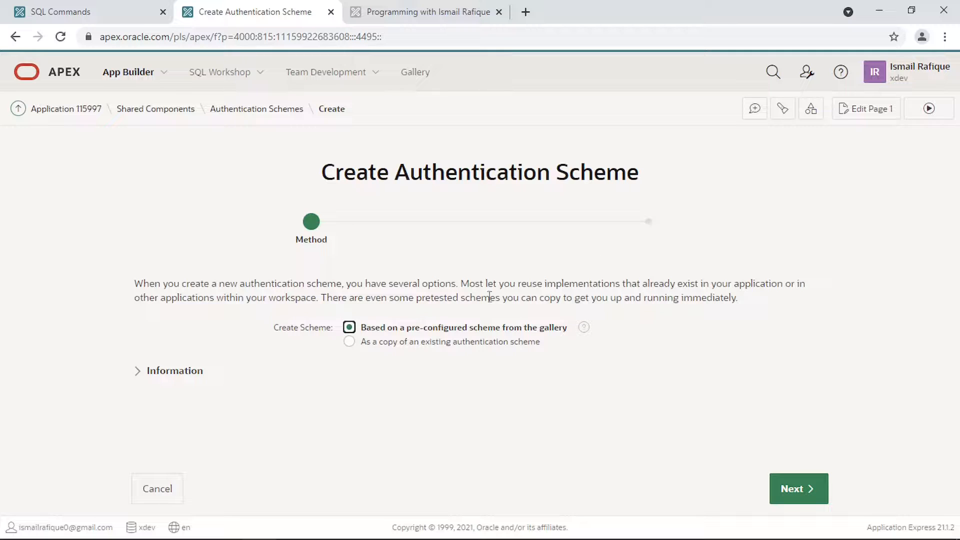
pyautogui.click(785, 485)
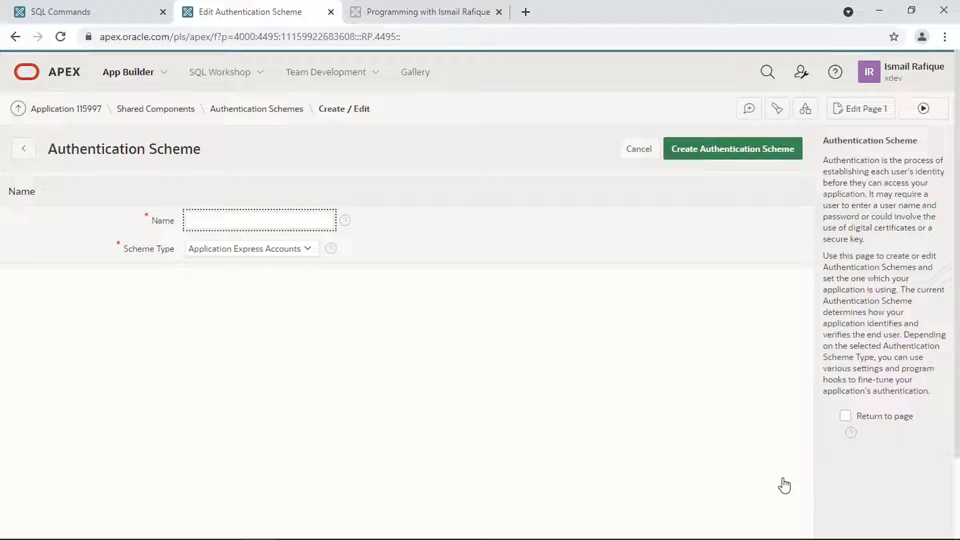
# - Name the scheme google-oauth, type Social Sign-In, with the Google Credential store
pyautogui.write('google-oauth')
pyautogui.click(296, 249)
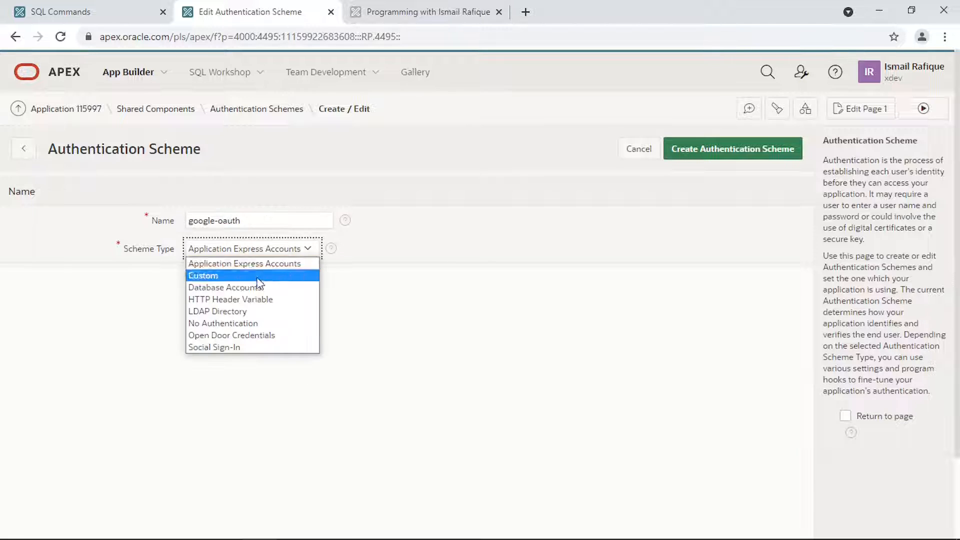
pyautogui.click(239, 347)
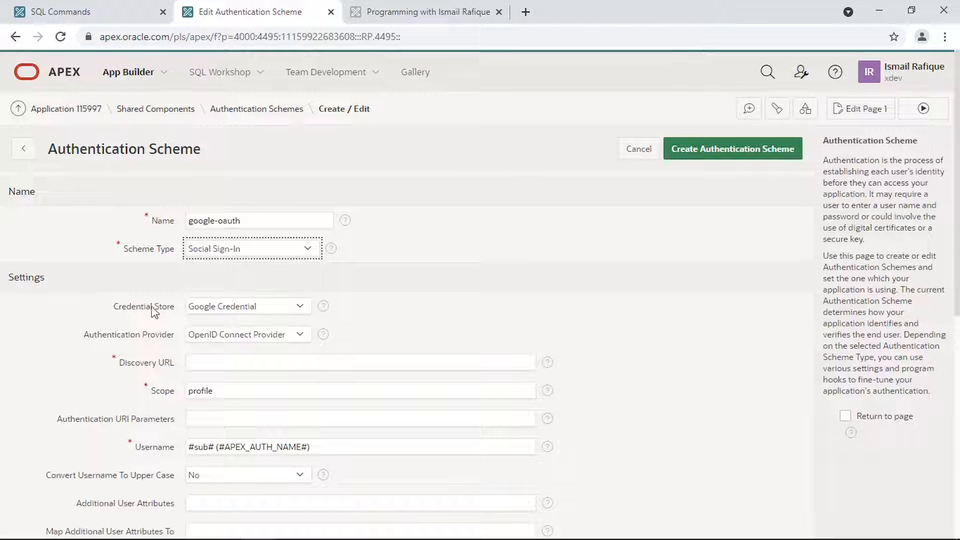
pyautogui.click(231, 313)
pyautogui.click(230, 312)
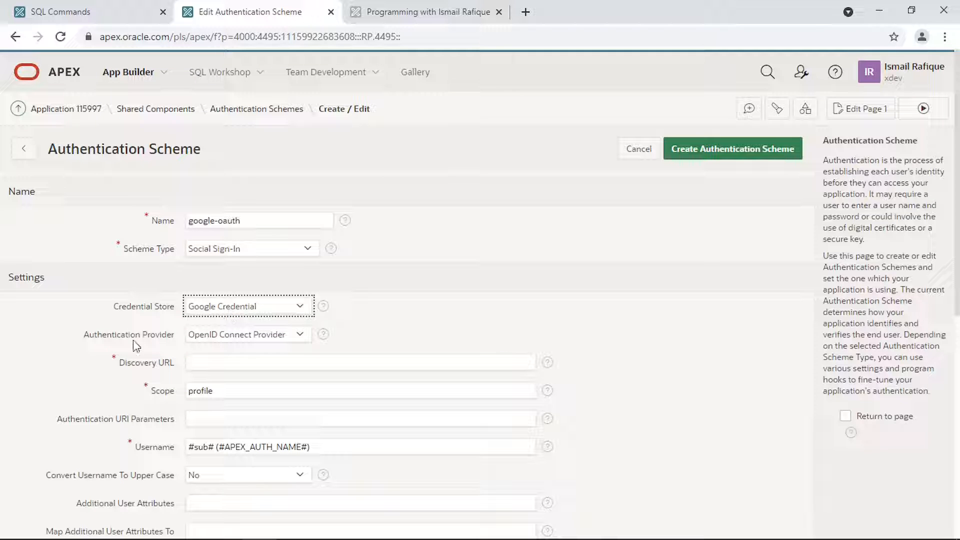
# - Choose Google as the authentication provider and edit the profile Scope value
pyautogui.click(247, 334)
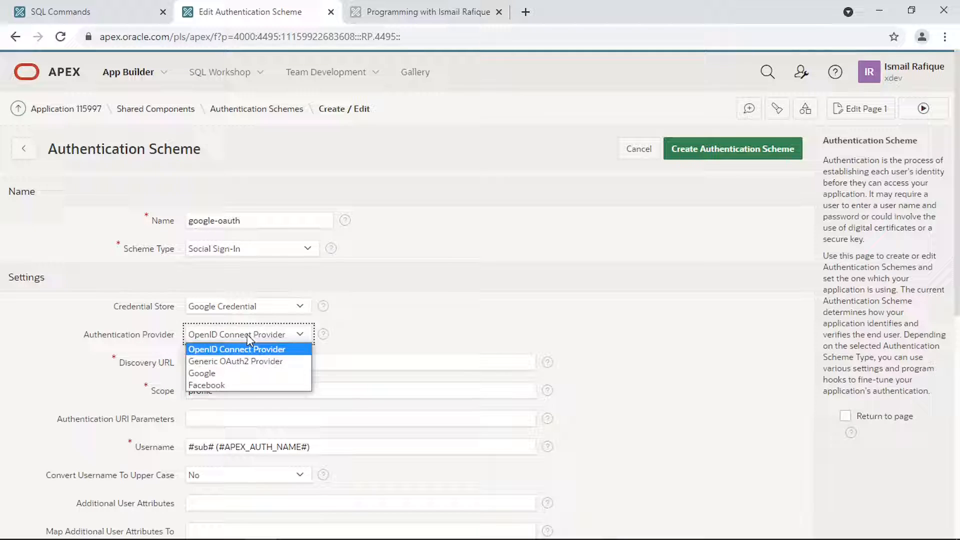
pyautogui.click(237, 368)
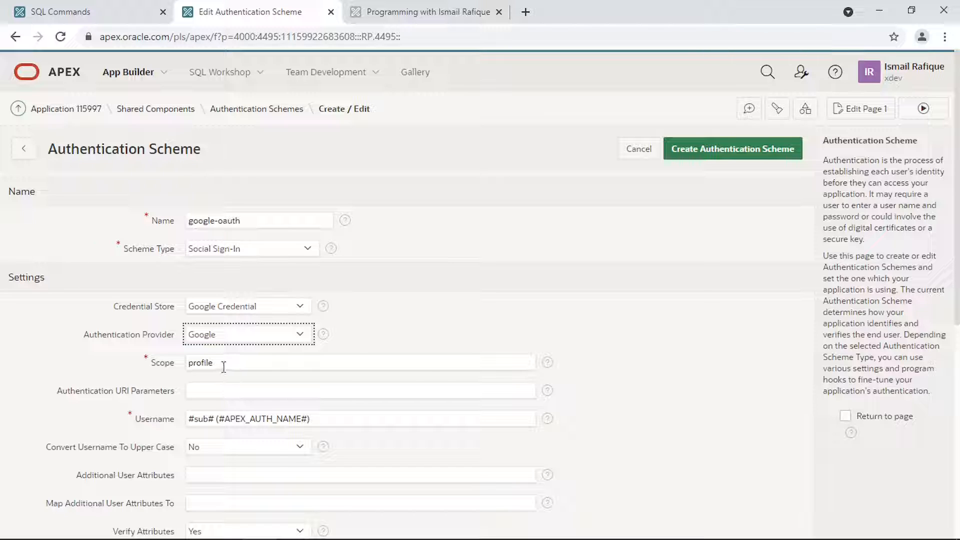
pyautogui.click(224, 367)
pyautogui.click(224, 366)
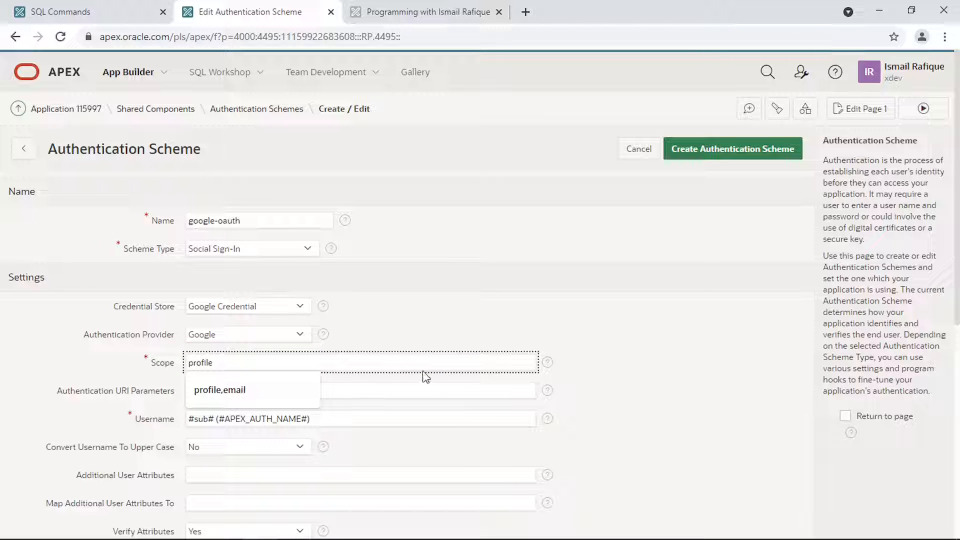
pyautogui.click(500, 335)
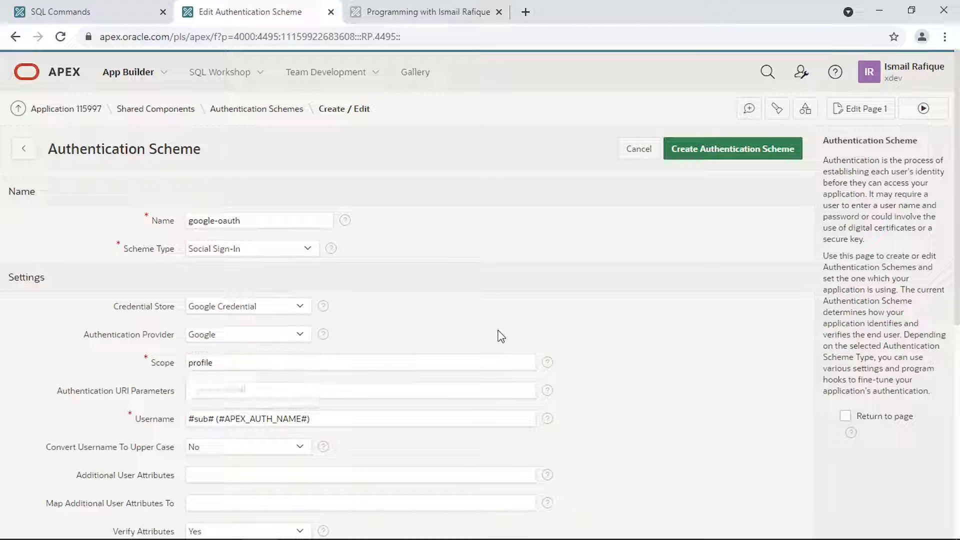
# - Change the Scope to email,profile using the example from its help
pyautogui.click(547, 363)
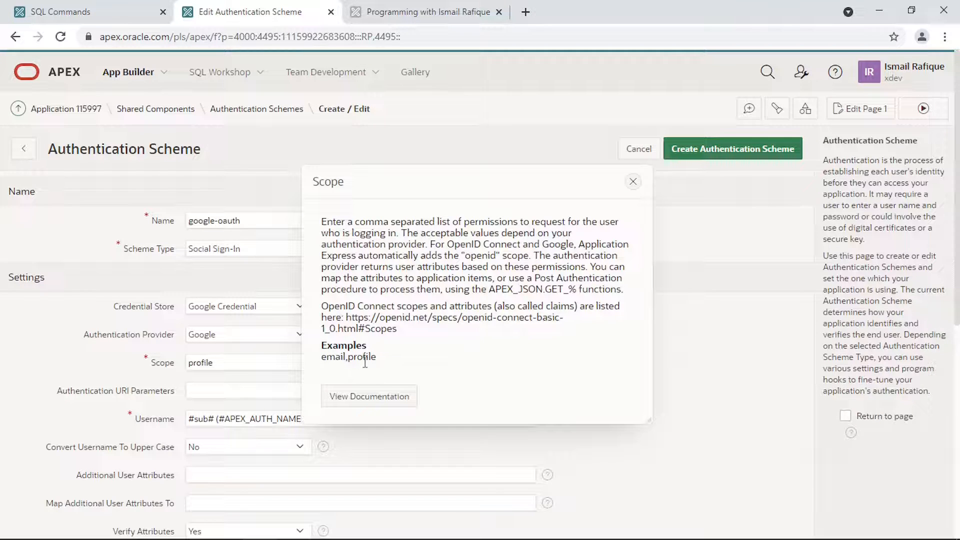
pyautogui.moveTo(378, 362); pyautogui.dragTo(323, 362)
pyautogui.hotkey('ctrl', 'c')
pyautogui.doubleClick(225, 361)
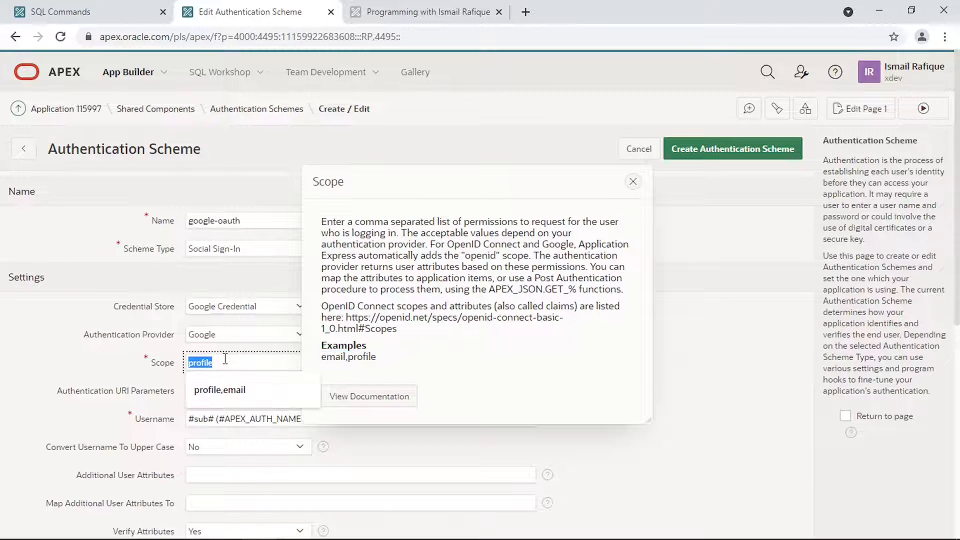
pyautogui.hotkey('ctrl', 'v')
pyautogui.click(633, 182)
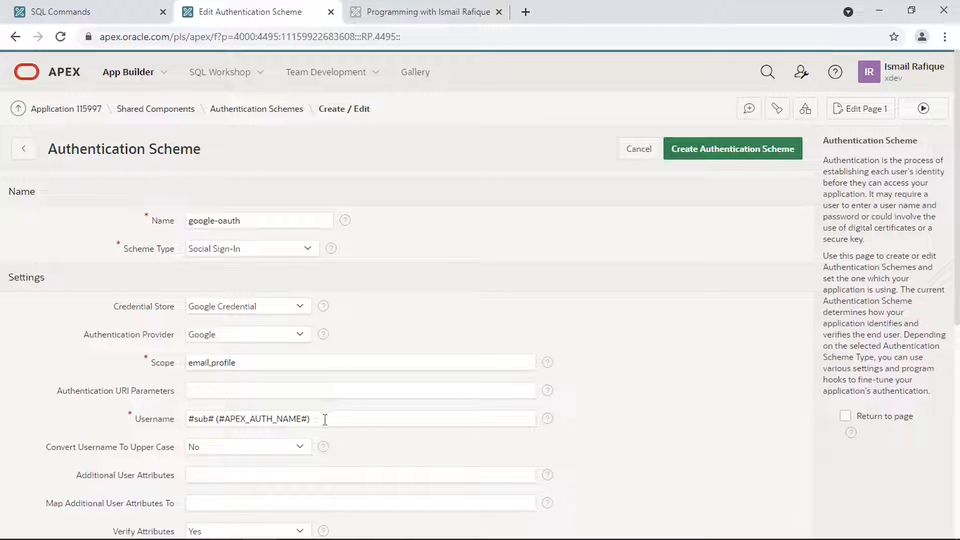
# - Replace the Username attribute with #email#
pyautogui.moveTo(325, 419); pyautogui.dragTo(142, 421)
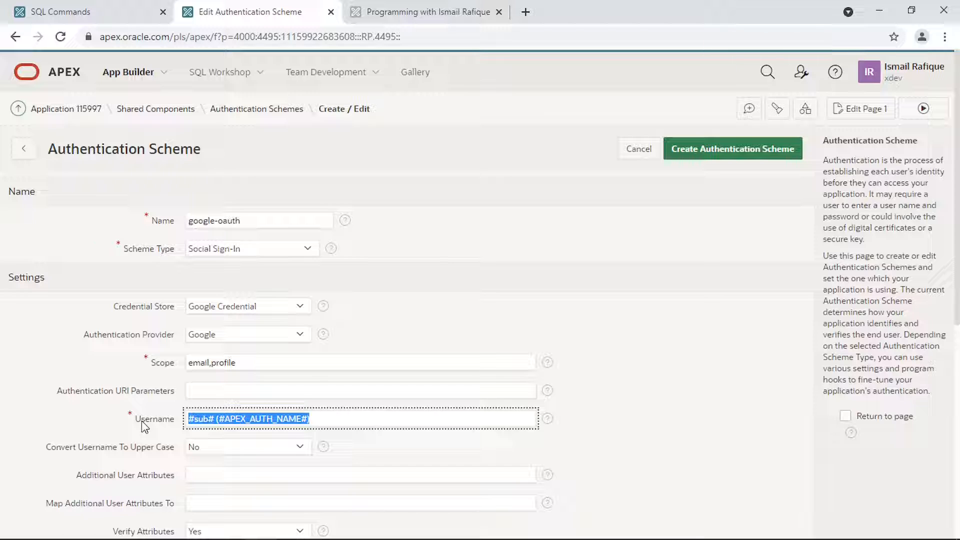
pyautogui.write('##')
pyautogui.press('Left')
pyautogui.write('em')
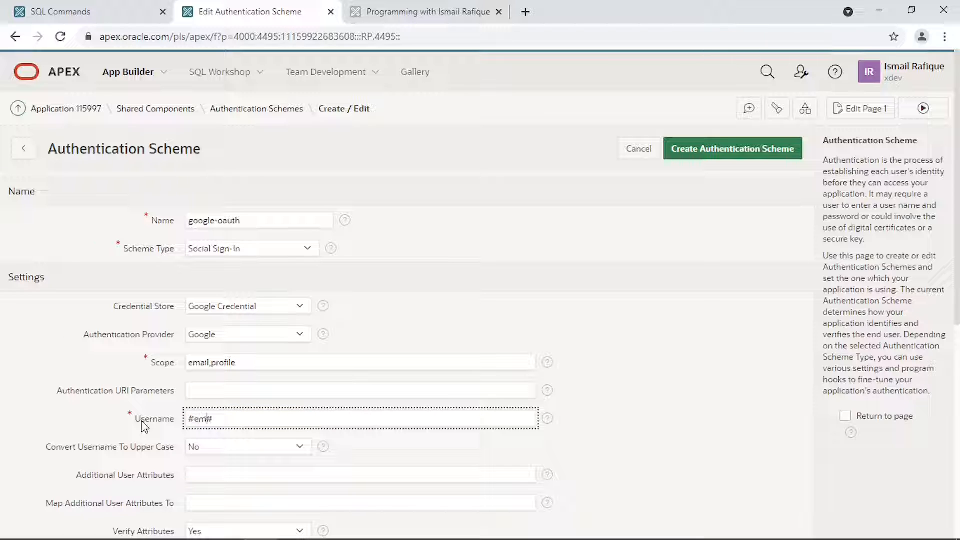
pyautogui.write('ail')
# - Review the Additional User Attributes help, then create the google-oauth scheme
pyautogui.scroll(-3, 269, 451)
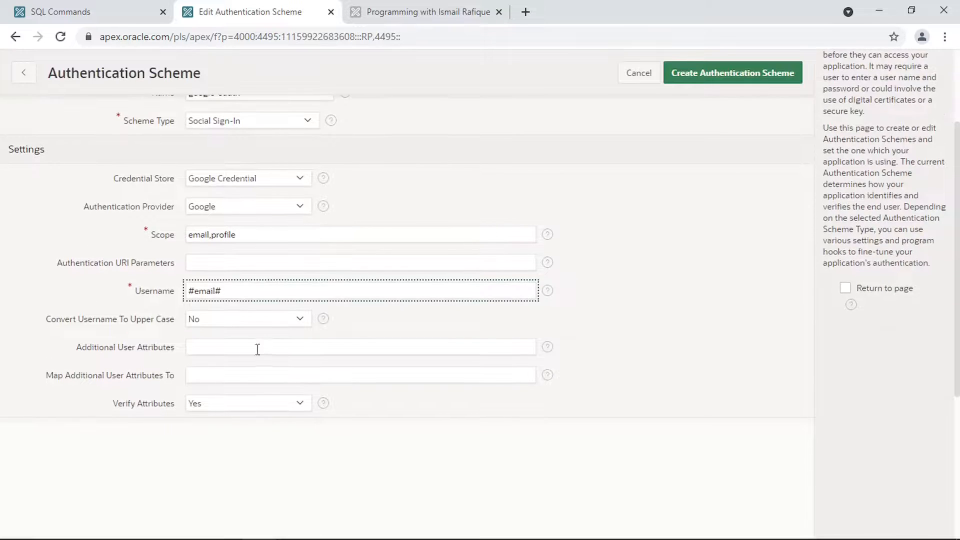
pyautogui.click(549, 350)
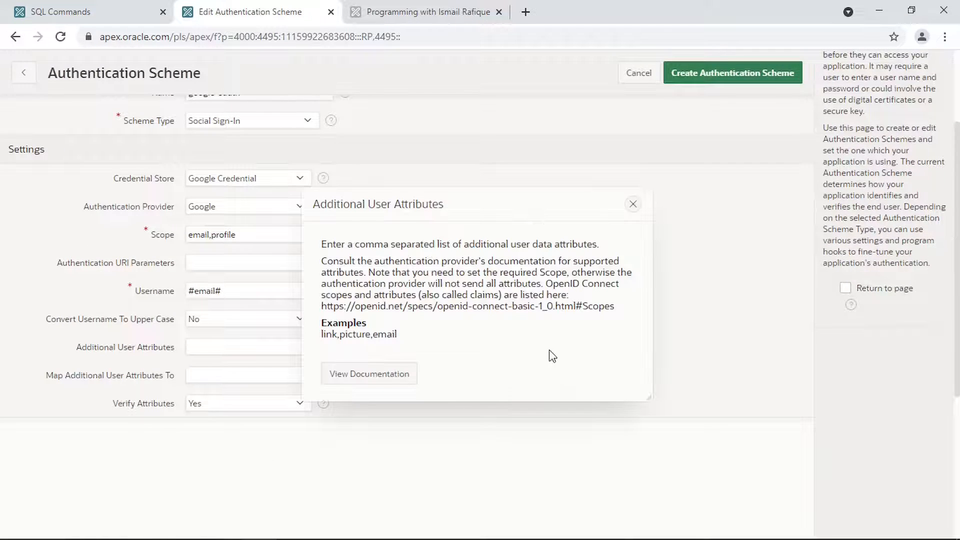
pyautogui.click(632, 205)
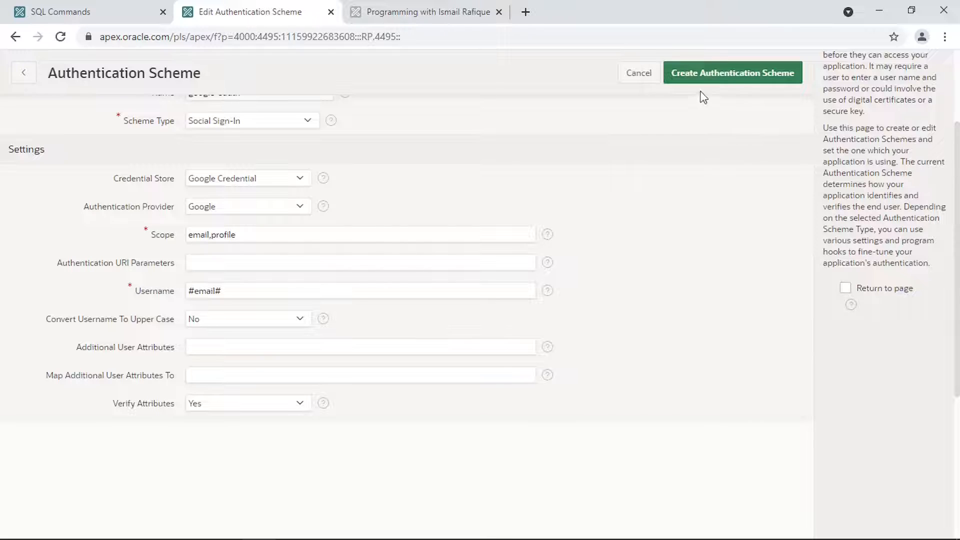
pyautogui.click(728, 73)
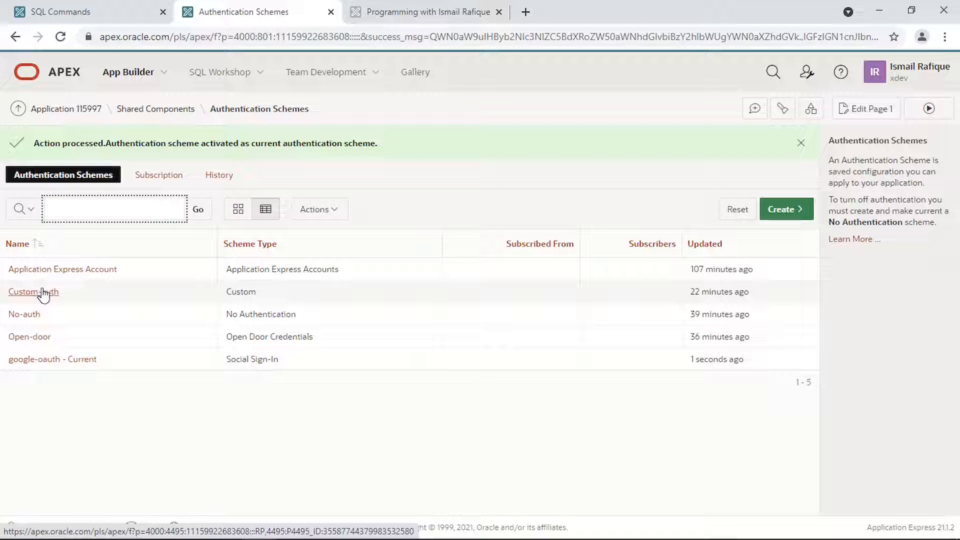
# - Open 'google-oauth - Current' for editing and scroll to its Source PL/SQL Code section
pyautogui.click(44, 361)
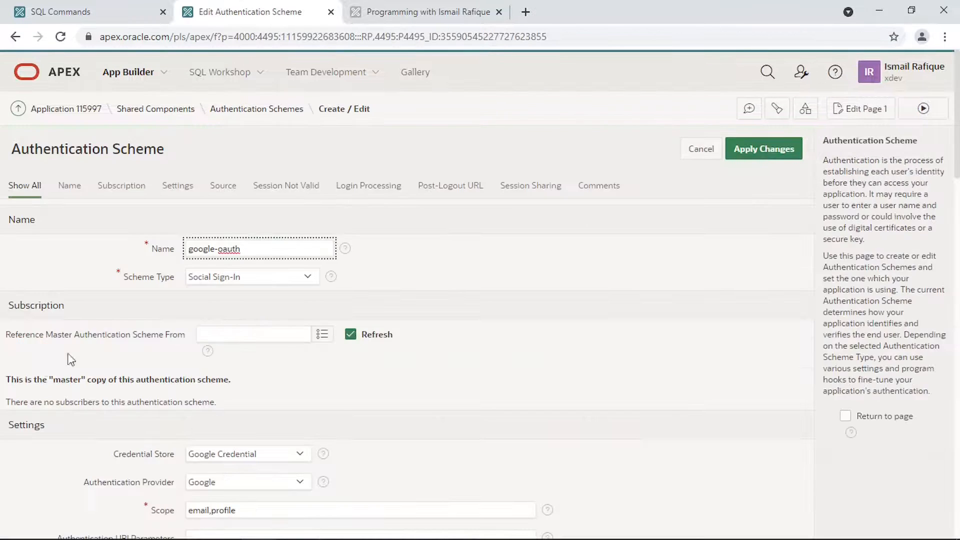
pyautogui.scroll(-1, 264, 374)
pyautogui.scroll(-9, 264, 374)
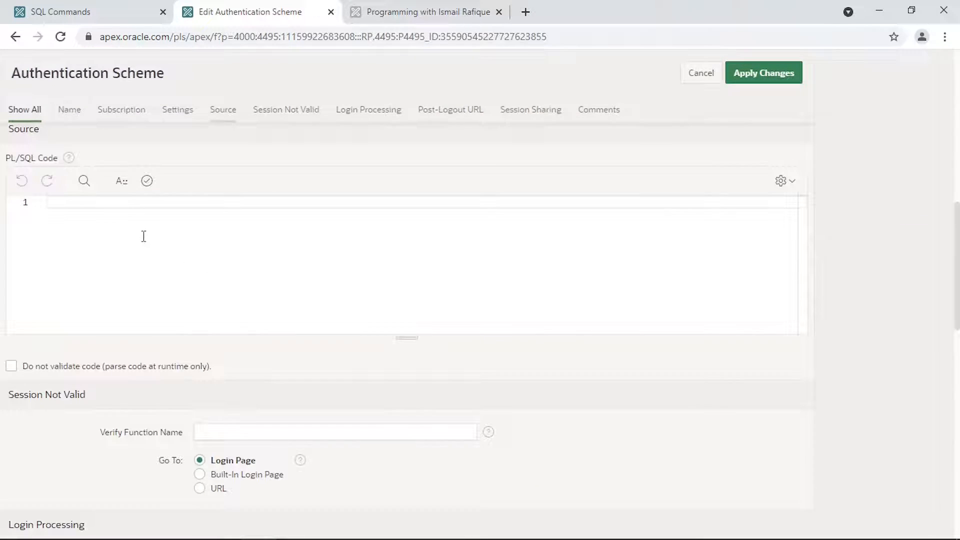
pyautogui.scroll(-5, 144, 236)
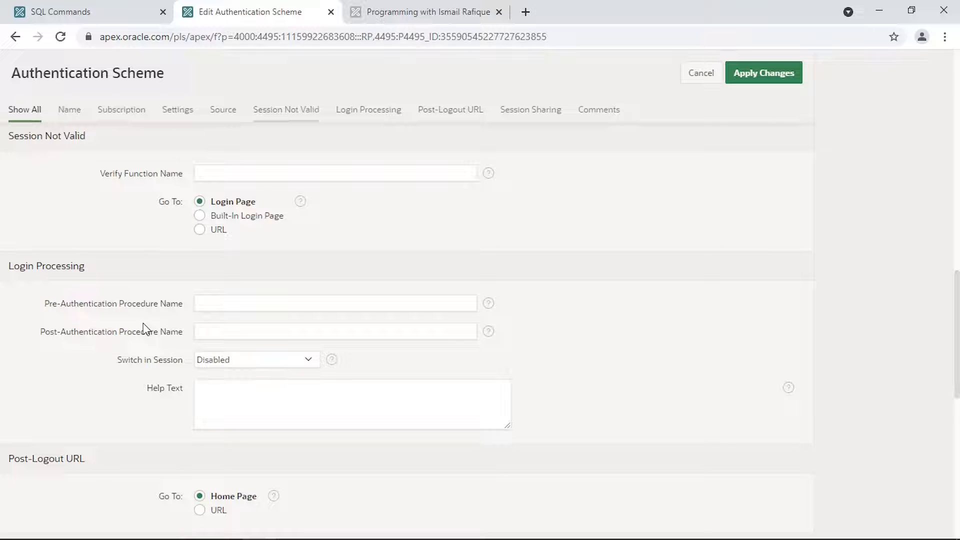
pyautogui.scroll(6, 144, 330)
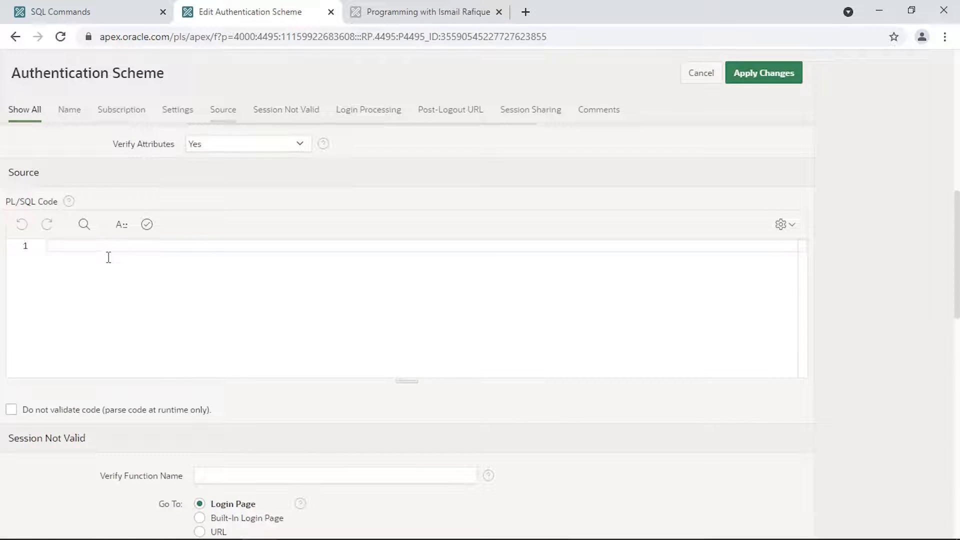
# - Write the post_authentication procedure into the Source PL/SQL Code editor
pyautogui.click(111, 264)
pyautogui.write('procedure')
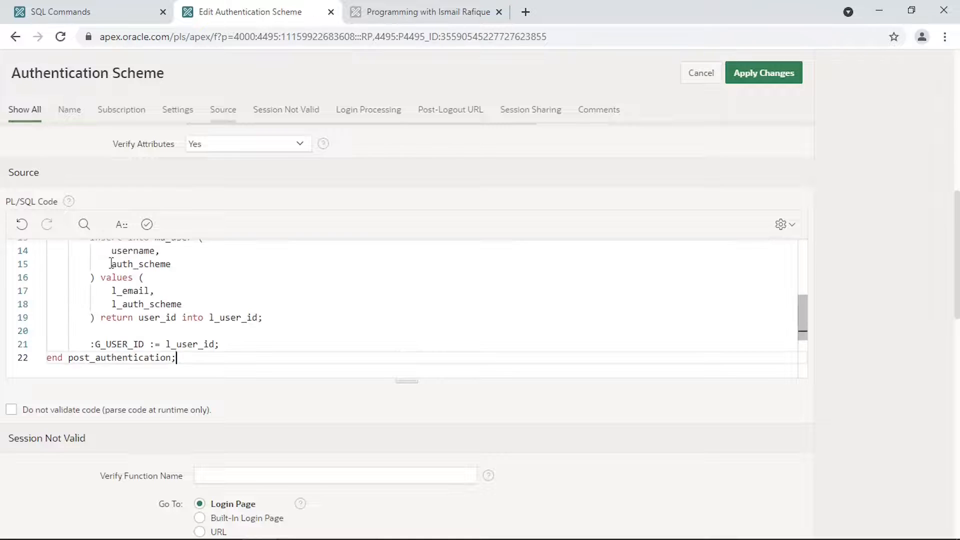
pyautogui.scroll(2, 144, 278)
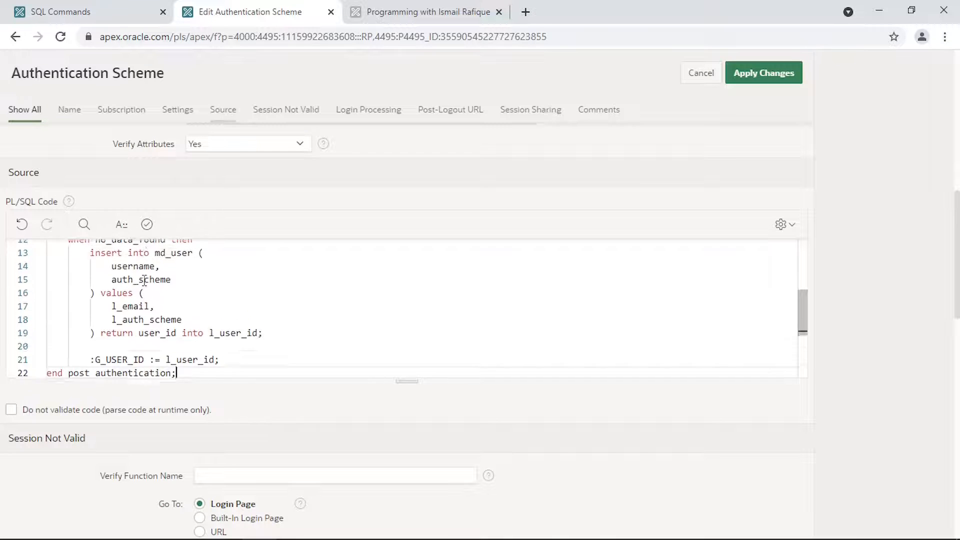
pyautogui.scroll(5, 145, 279)
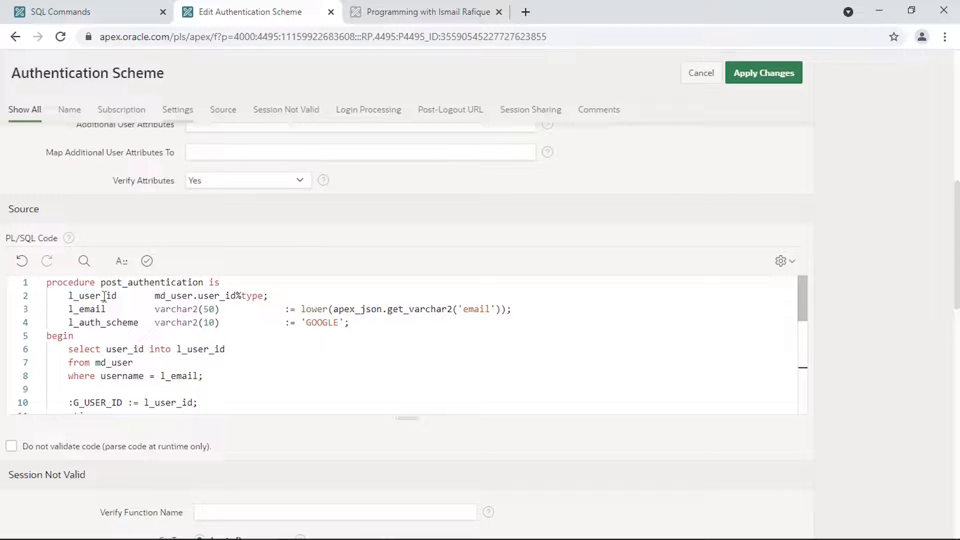
# - Walk through the email lookup in md_user and the G_USER_ID assignment on line 10
pyautogui.doubleClick(476, 310)
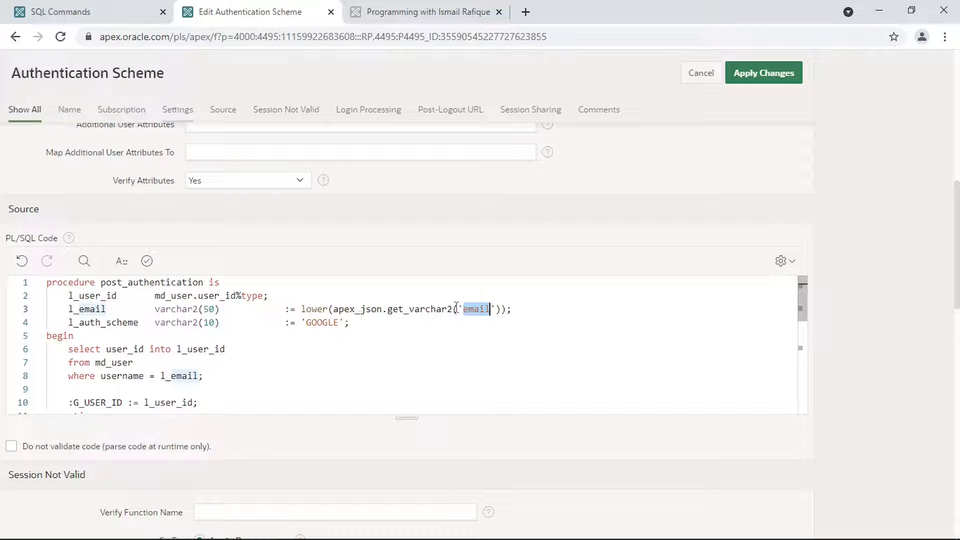
pyautogui.moveTo(328, 308); pyautogui.dragTo(268, 296)
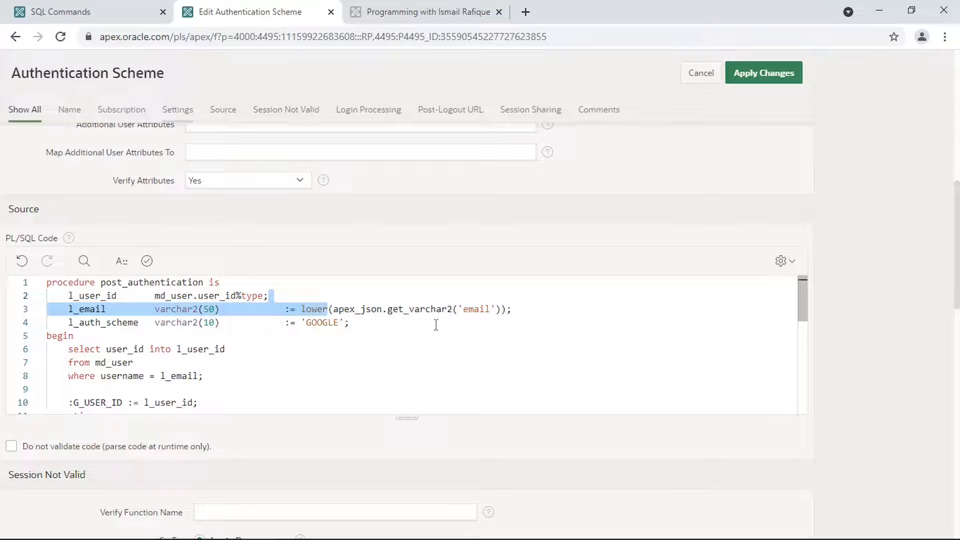
pyautogui.doubleClick(91, 310)
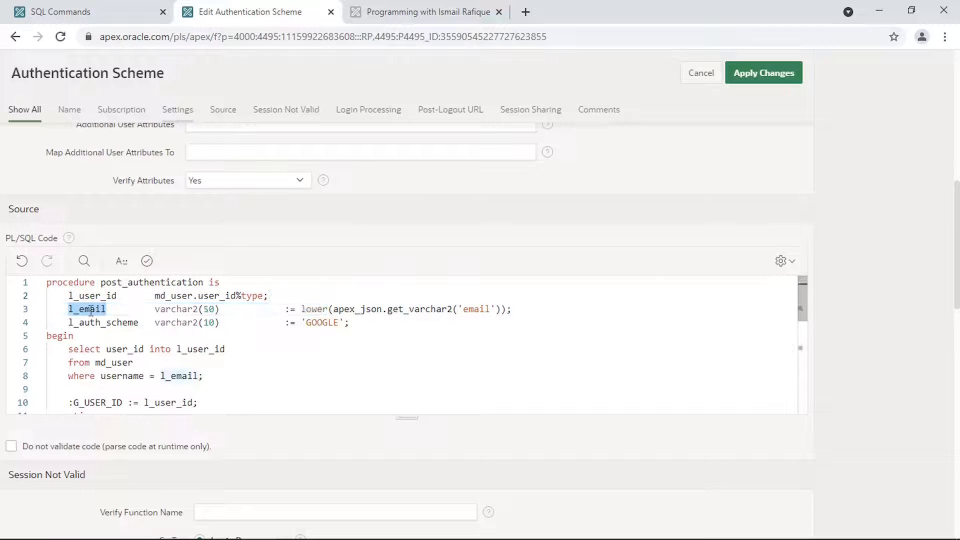
pyautogui.doubleClick(96, 324)
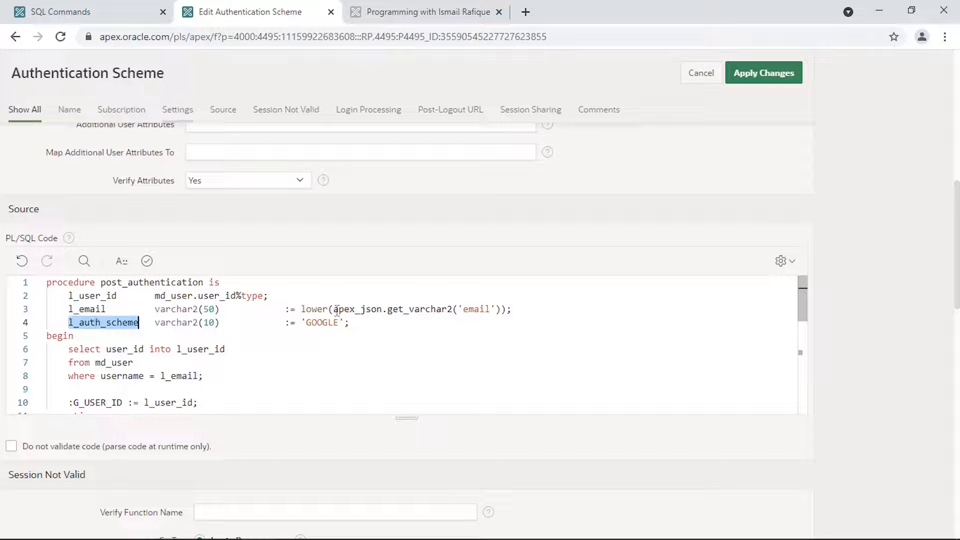
pyautogui.doubleClick(323, 323)
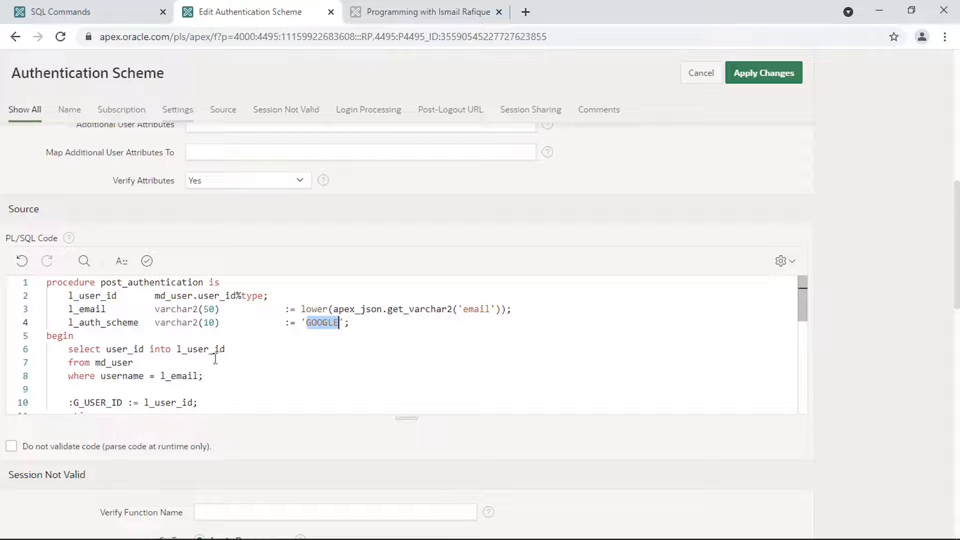
pyautogui.scroll(-1, 215, 358)
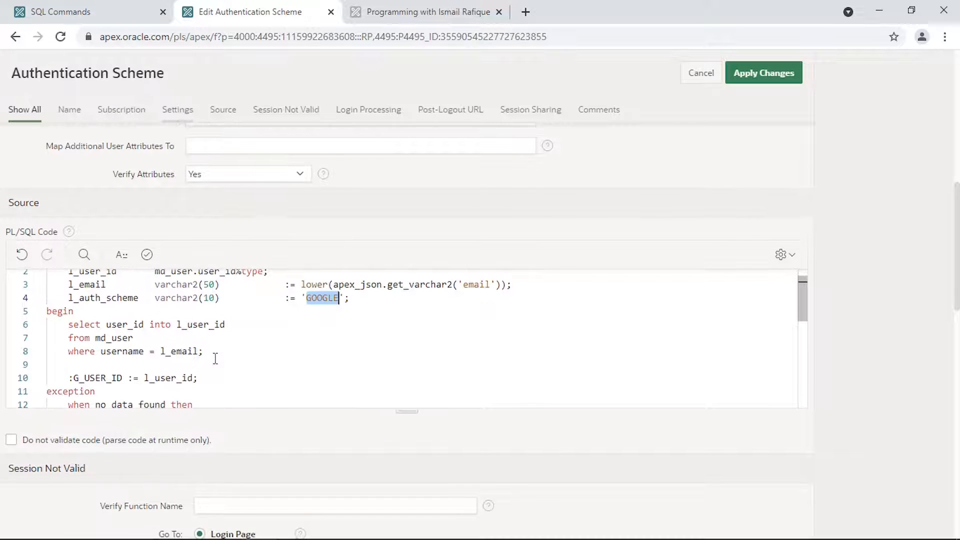
pyautogui.doubleClick(130, 328)
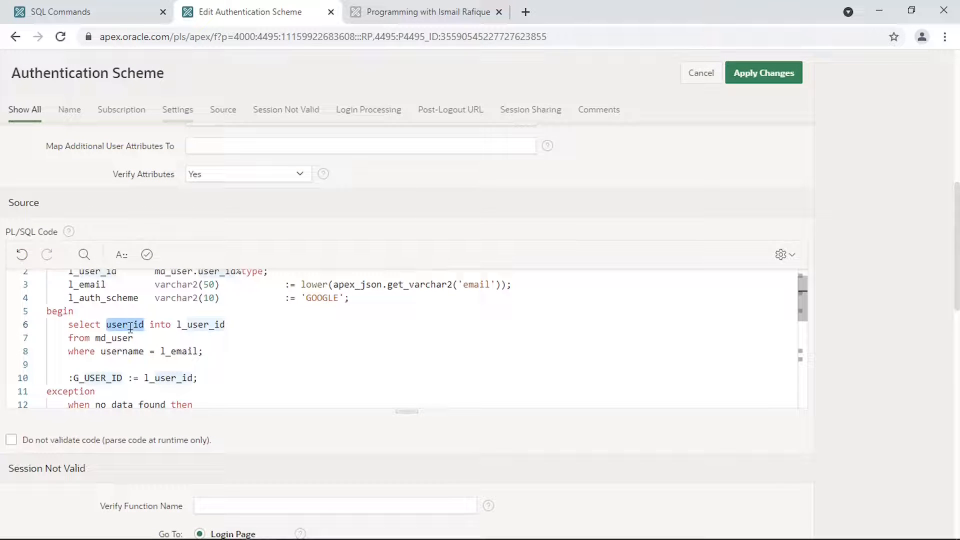
pyautogui.doubleClick(189, 353)
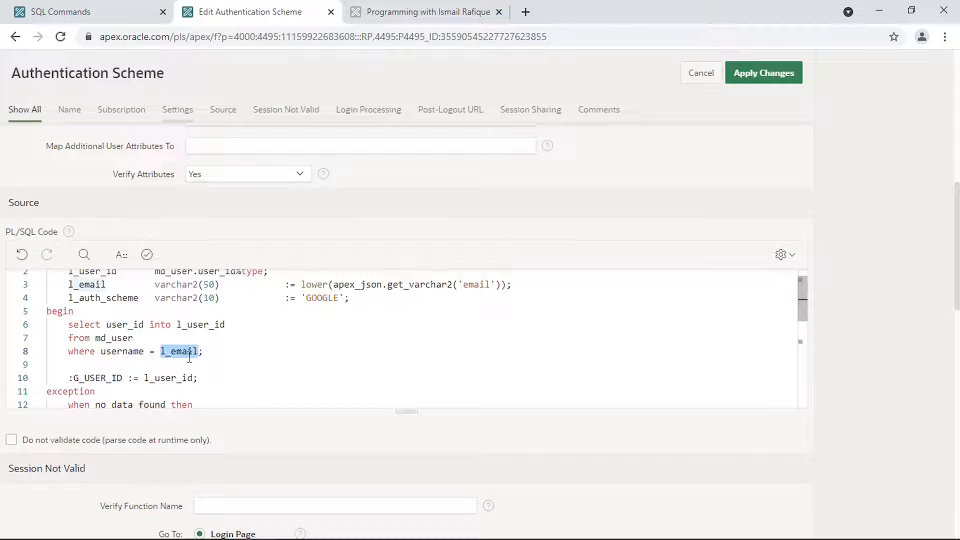
pyautogui.click(114, 338)
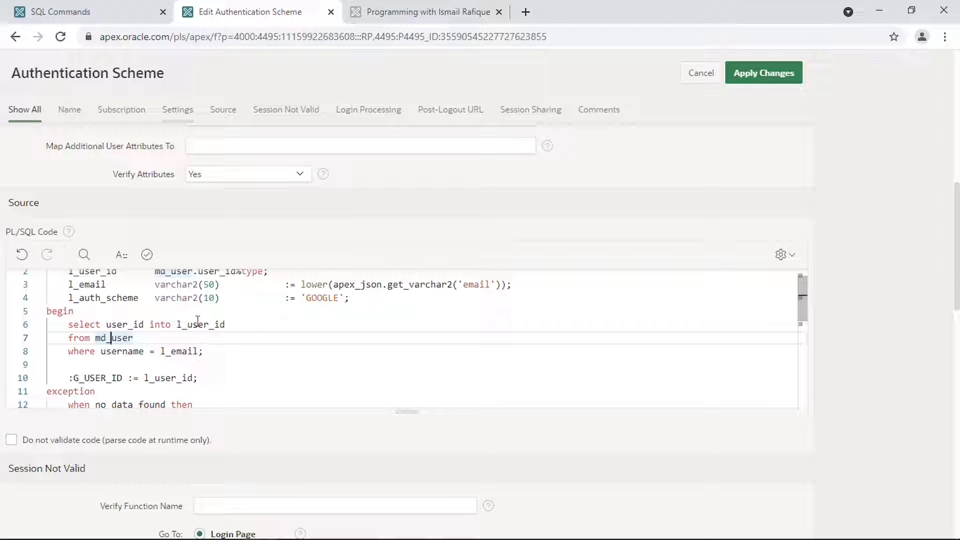
pyautogui.doubleClick(93, 390)
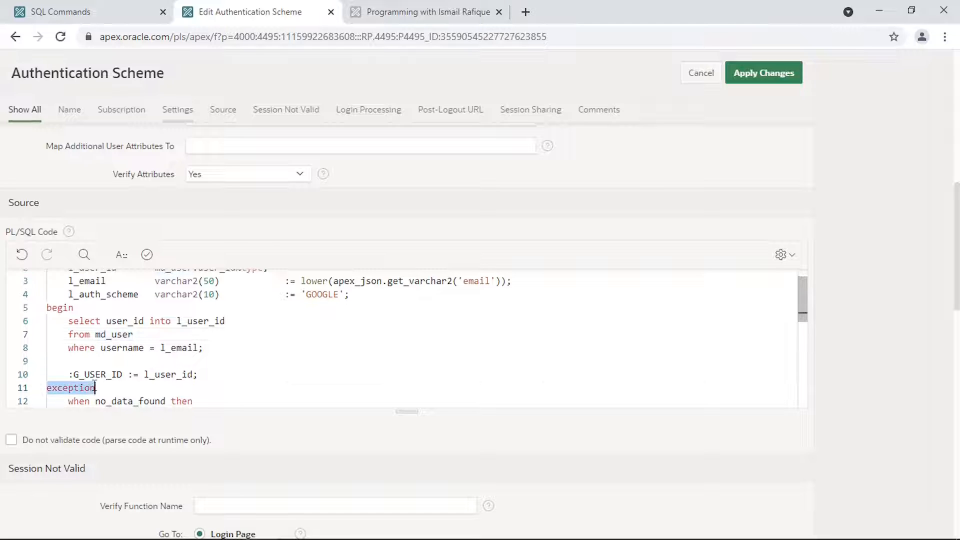
pyautogui.doubleClick(103, 376)
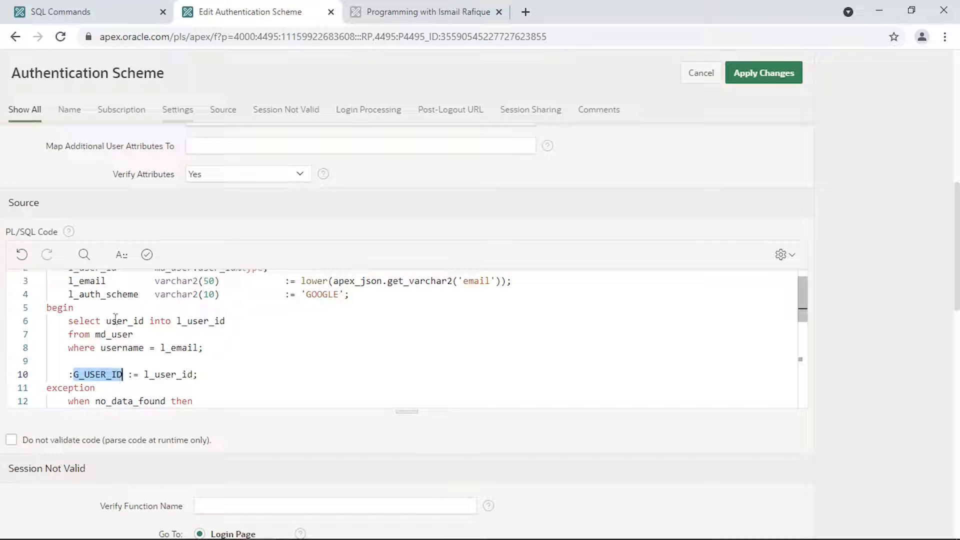
# - Review the insert into md_user returning user_id, then copy the post_authentication name
pyautogui.scroll(-3, 153, 339)
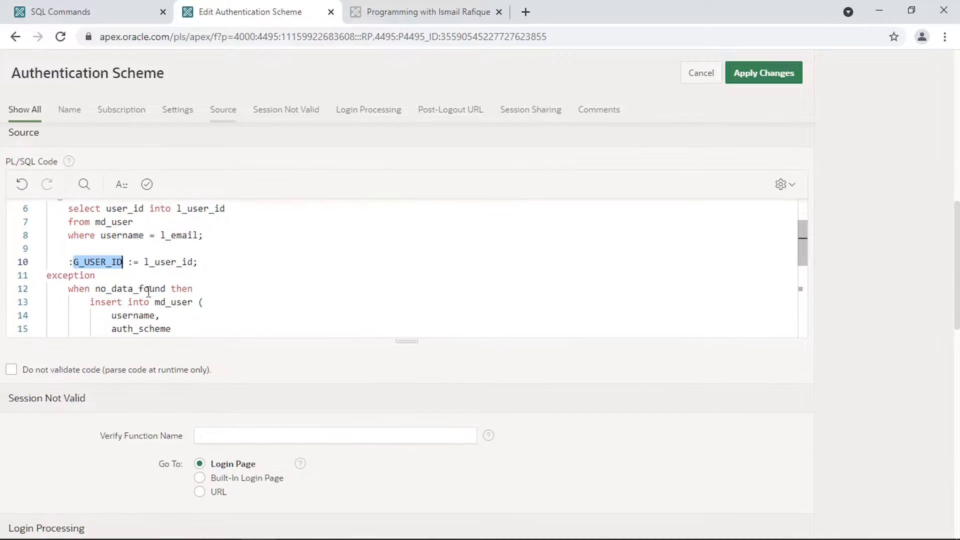
pyautogui.scroll(-3, 176, 292)
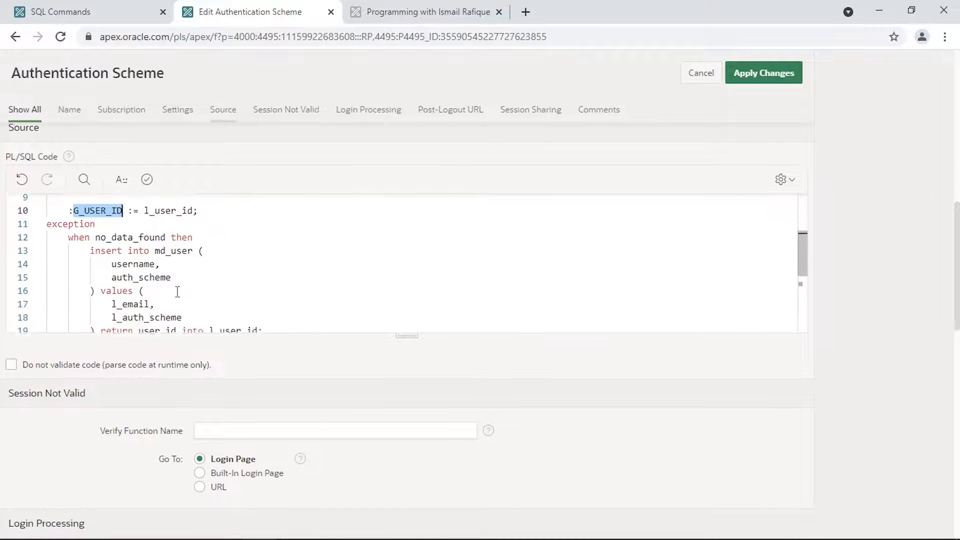
pyautogui.moveTo(90, 231); pyautogui.dragTo(199, 301)
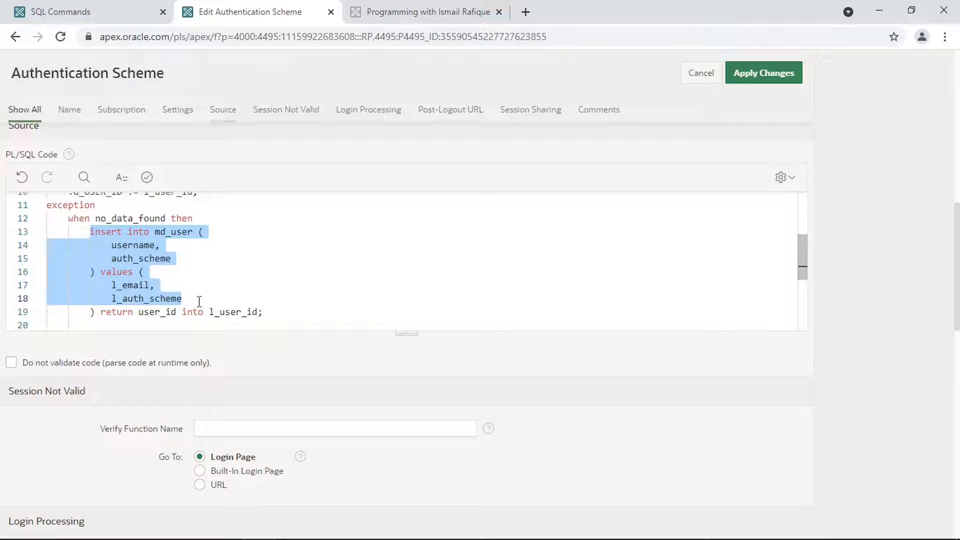
pyautogui.doubleClick(171, 311)
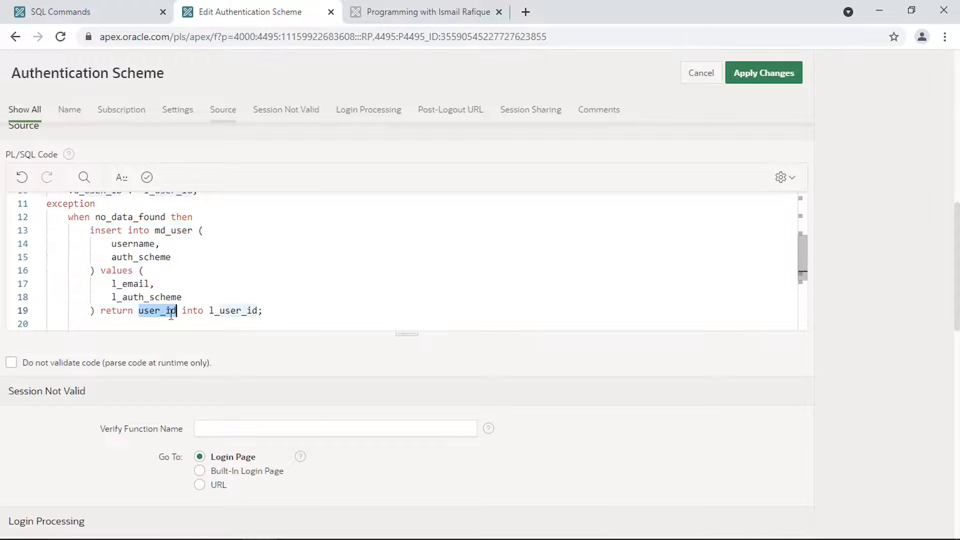
pyautogui.scroll(-1, 235, 313)
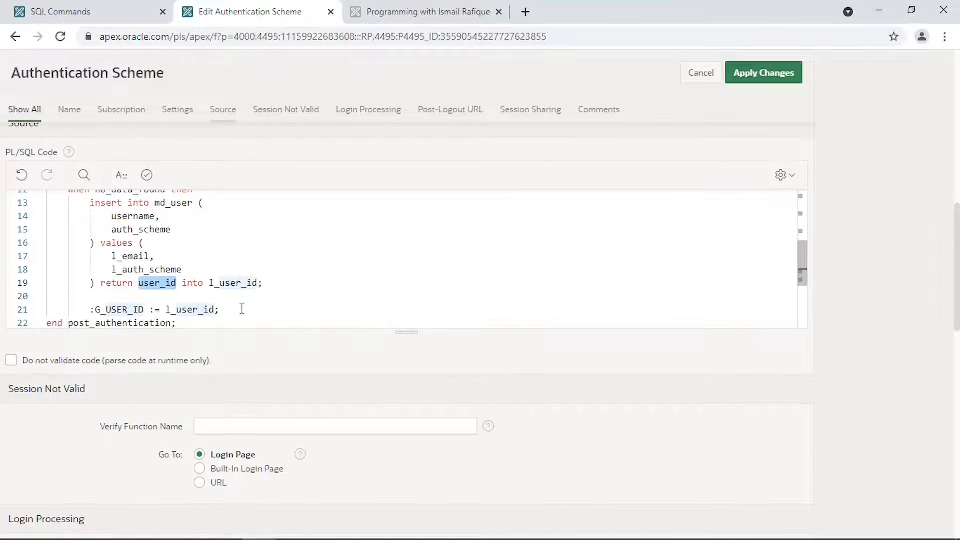
pyautogui.doubleClick(242, 283)
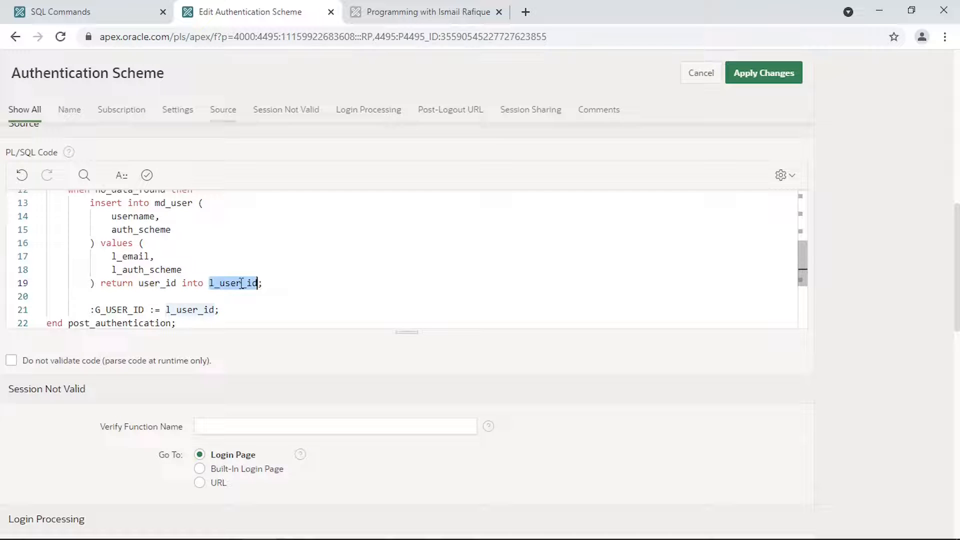
pyautogui.doubleClick(120, 310)
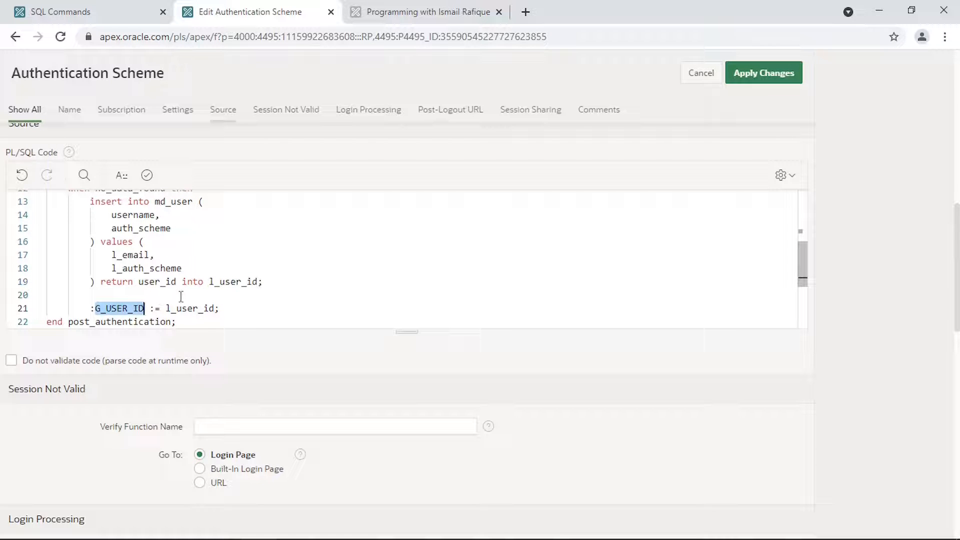
pyautogui.scroll(5, 181, 296)
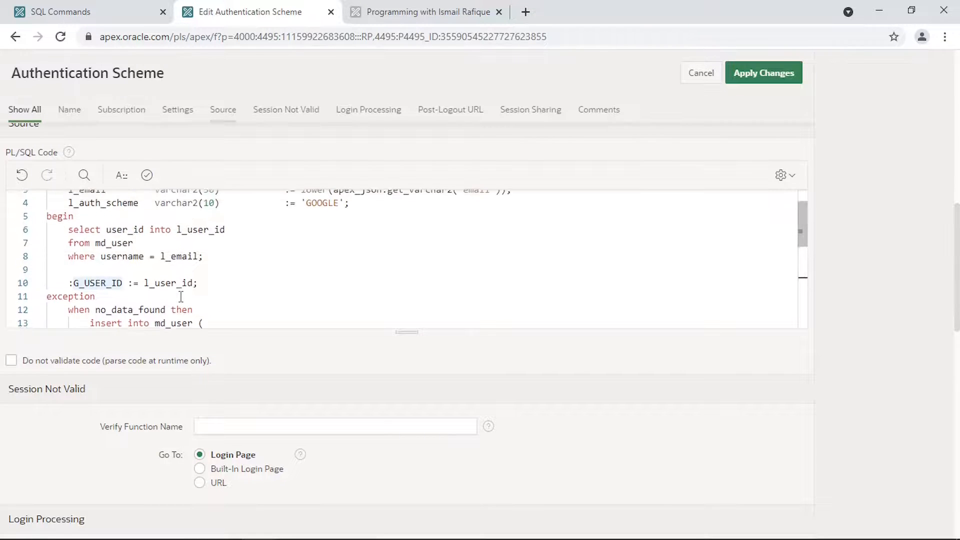
pyautogui.scroll(2, 181, 296)
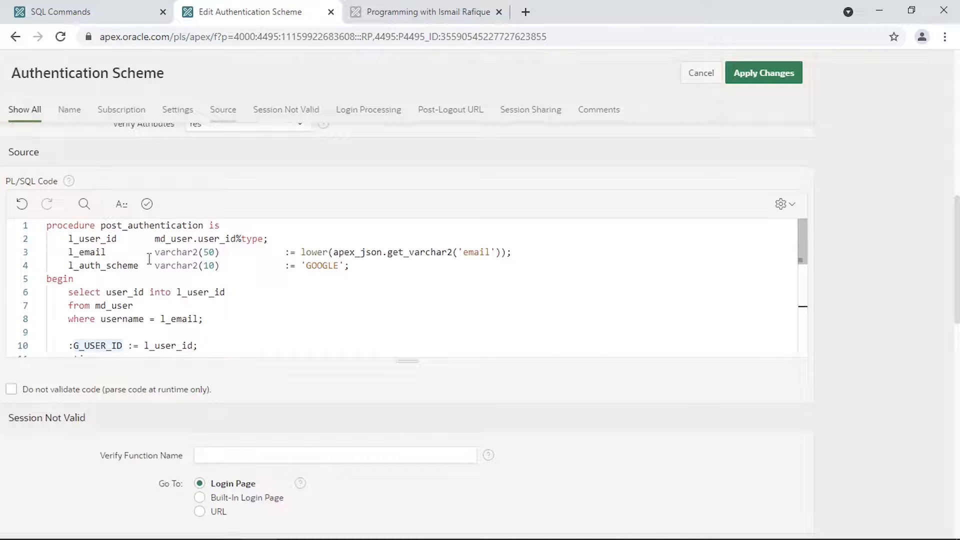
pyautogui.doubleClick(162, 224)
pyautogui.hotkey('ctrl', 'c')
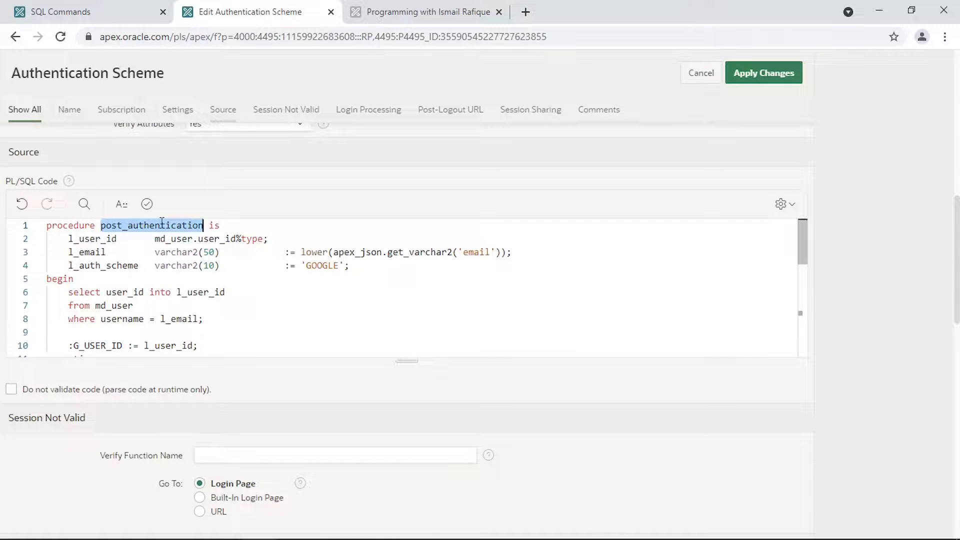
pyautogui.scroll(-6, 350, 426)
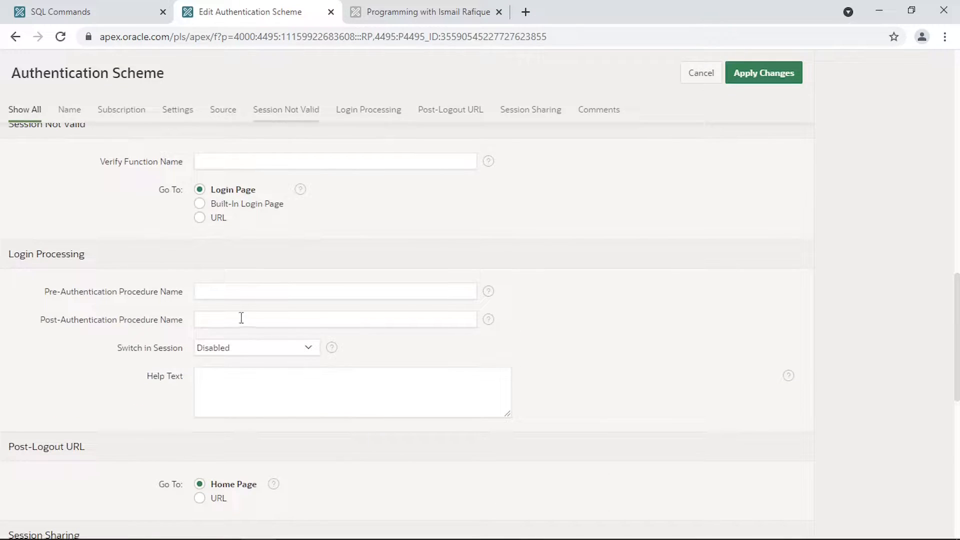
# - Enter post_authentication as the Post-Authentication Procedure Name under Login Processing
pyautogui.click(241, 318)
pyautogui.hotkey('ctrl', 'v')
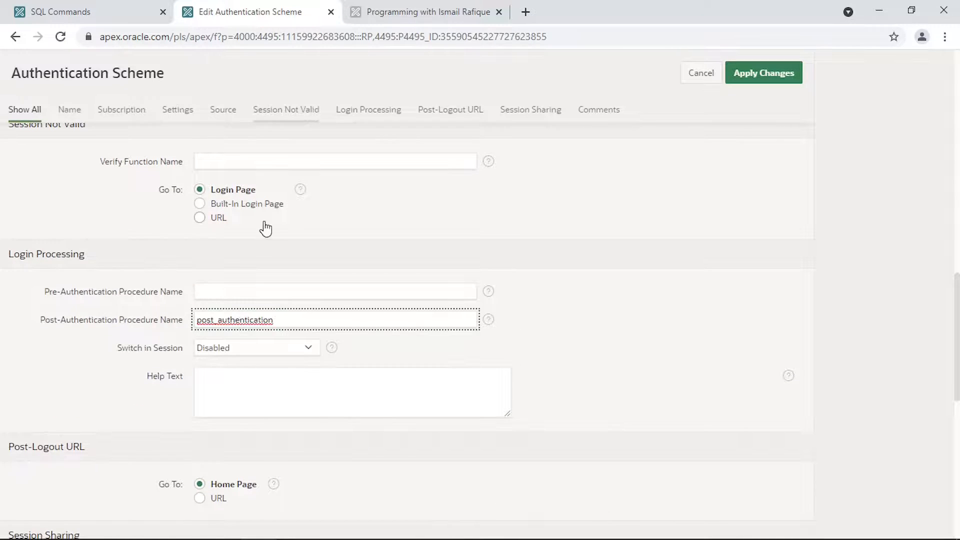
pyautogui.scroll(2, 265, 228)
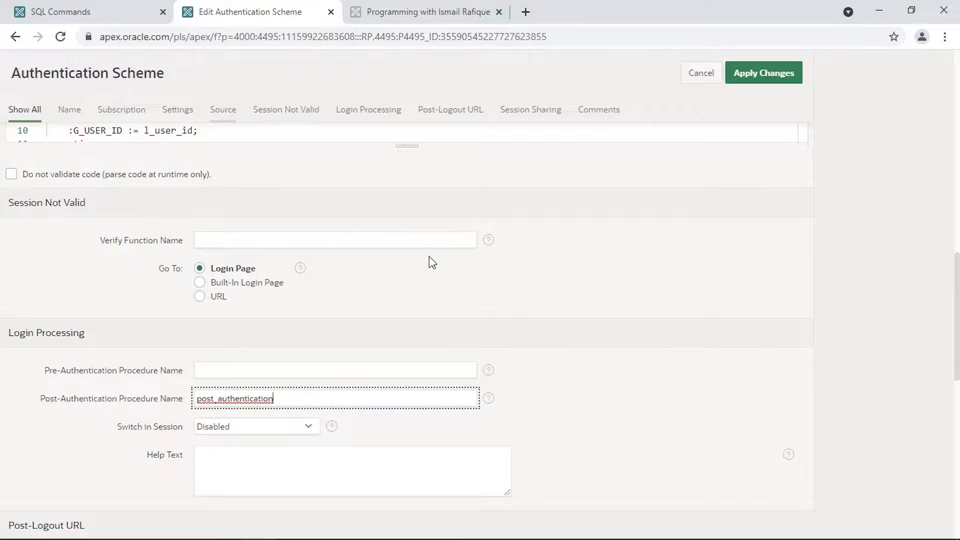
pyautogui.scroll(2, 274, 223)
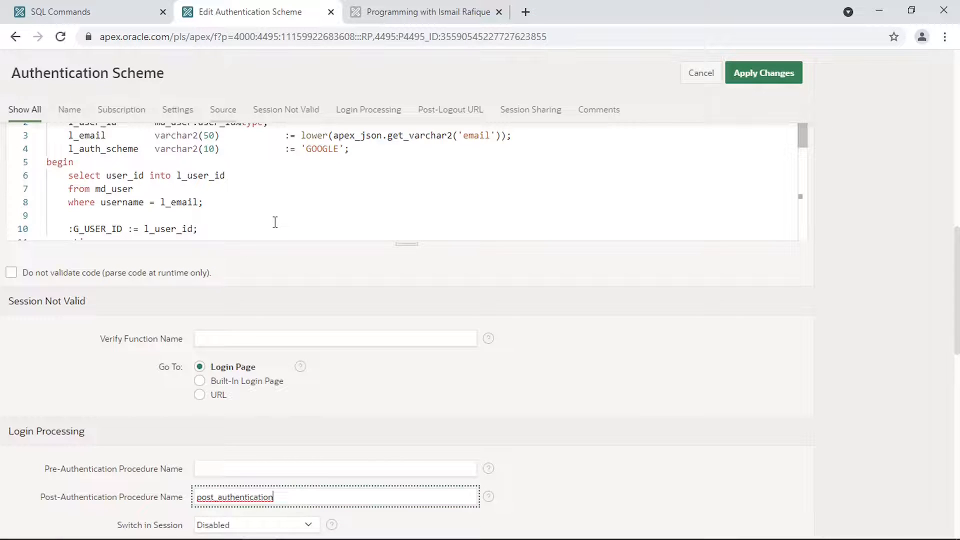
pyautogui.click(275, 222)
pyautogui.press('Down')
pyautogui.press('Down')
pyautogui.press('Down')
pyautogui.press('Down')
pyautogui.press('Down')
pyautogui.press('Down')
pyautogui.press('Down')
pyautogui.press('Down')
pyautogui.press('Down')
pyautogui.press('Down')
pyautogui.press('Down')
pyautogui.press('Down')
pyautogui.press('Down')
pyautogui.press('Down')
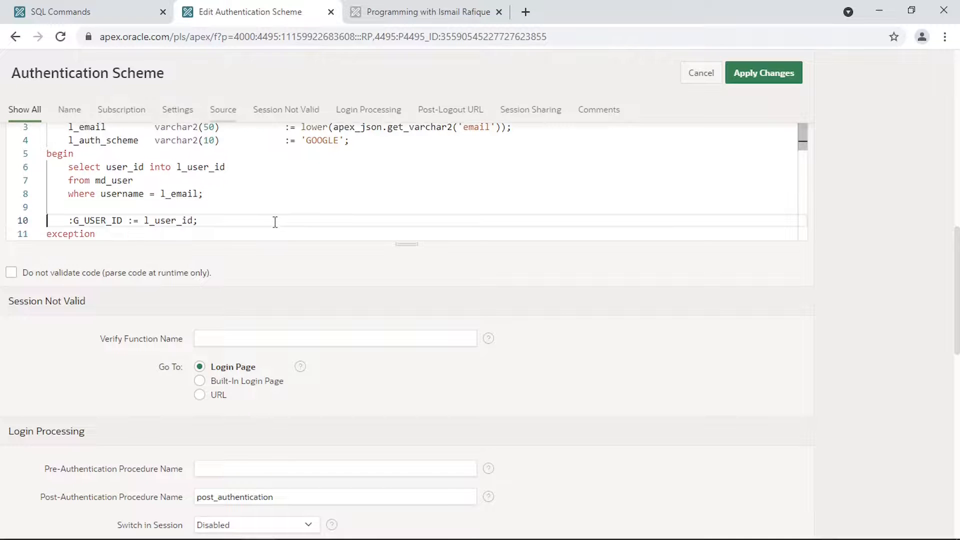
# - Append the check_business_hours function (08:00–17:00) to the PL/SQL source
pyautogui.press('Return')
pyautogui.write("function check_business_hours return boolean is begin     return to_char(to_char(sysdate, 'hh24:mi')) between '08:00' and '17:00'; end check_business_hours;")
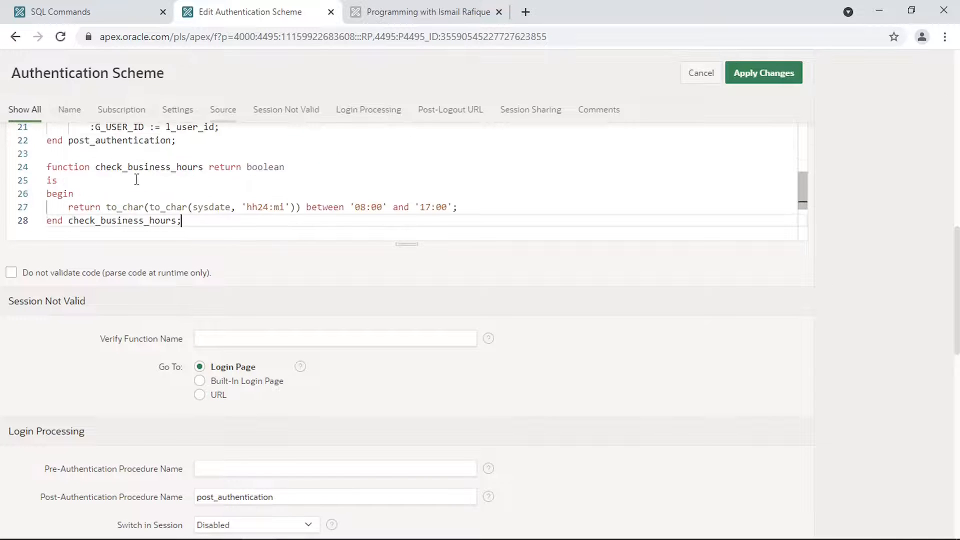
pyautogui.doubleClick(136, 167)
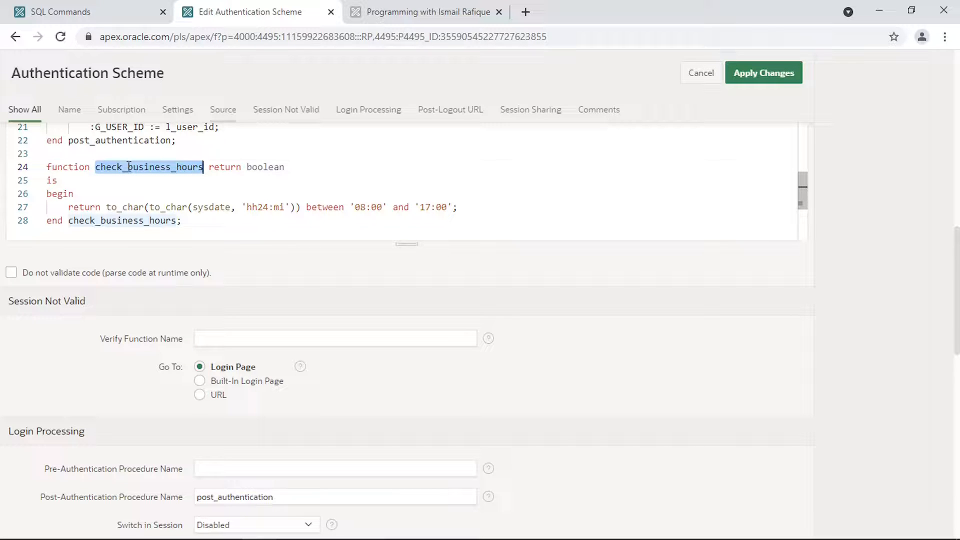
# - Try check_business_hours as the Verify Function Name, then clear that field again
pyautogui.moveTo(129, 167); pyautogui.dragTo(226, 343)
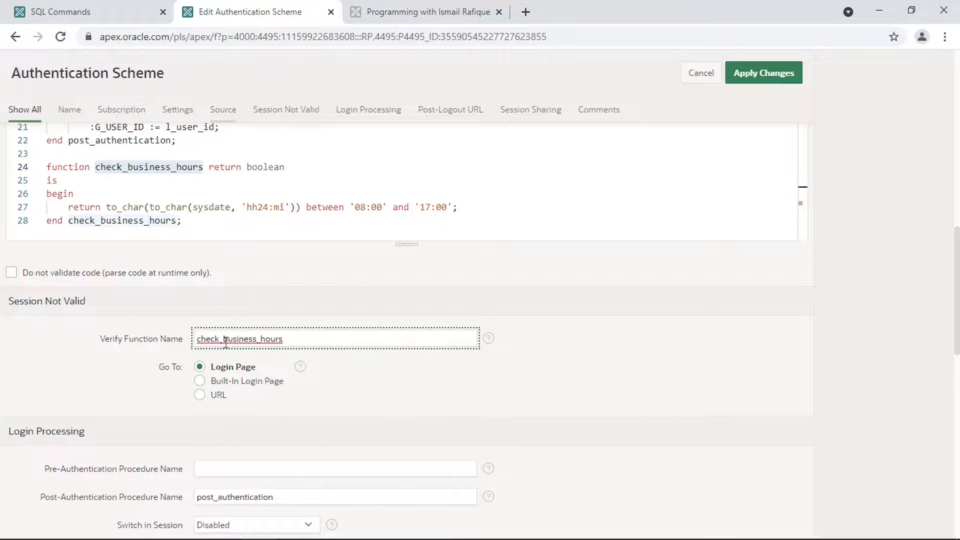
pyautogui.doubleClick(253, 343)
pyautogui.press('BackSpace')
pyautogui.scroll(-2, 281, 368)
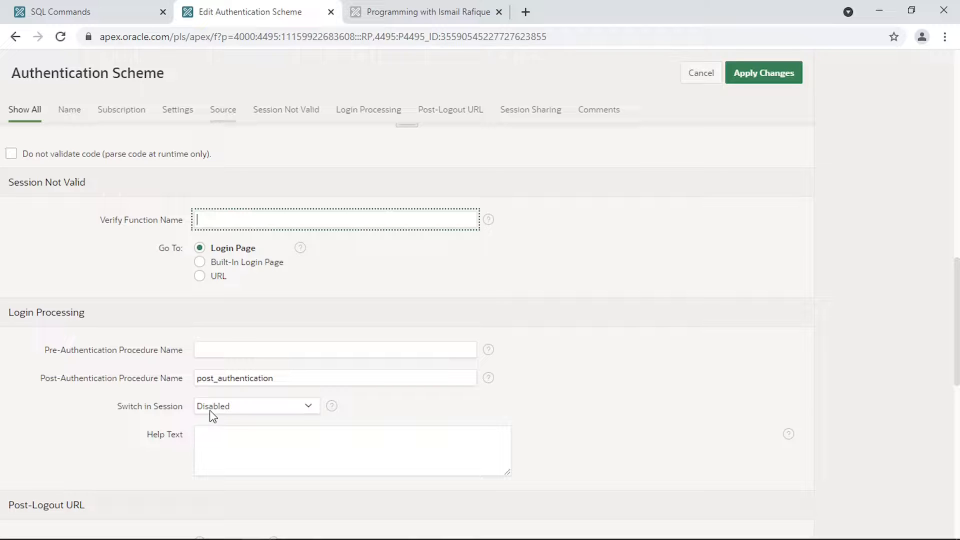
# - Set Switch in Session to Enabled and apply the scheme changes
pyautogui.scroll(5, 225, 338)
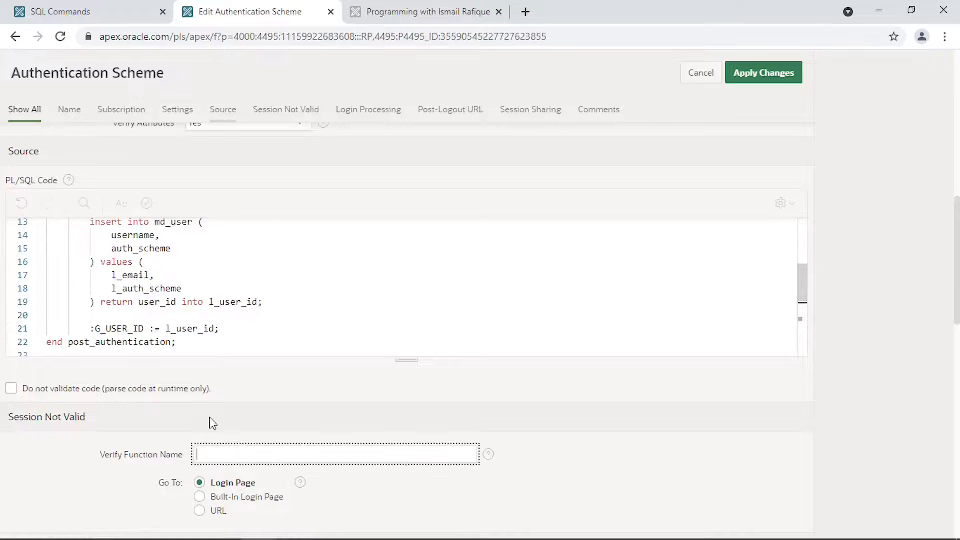
pyautogui.scroll(-7, 209, 417)
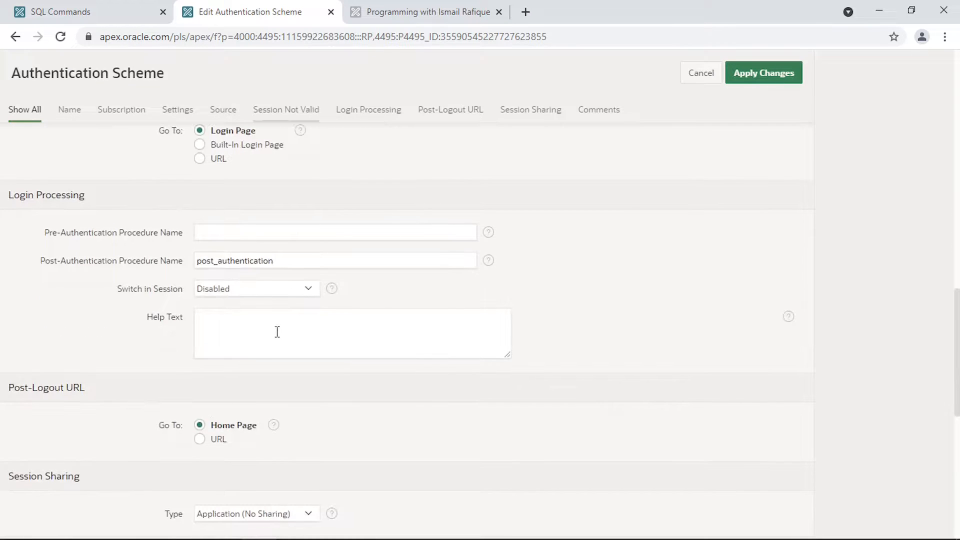
pyautogui.click(242, 285)
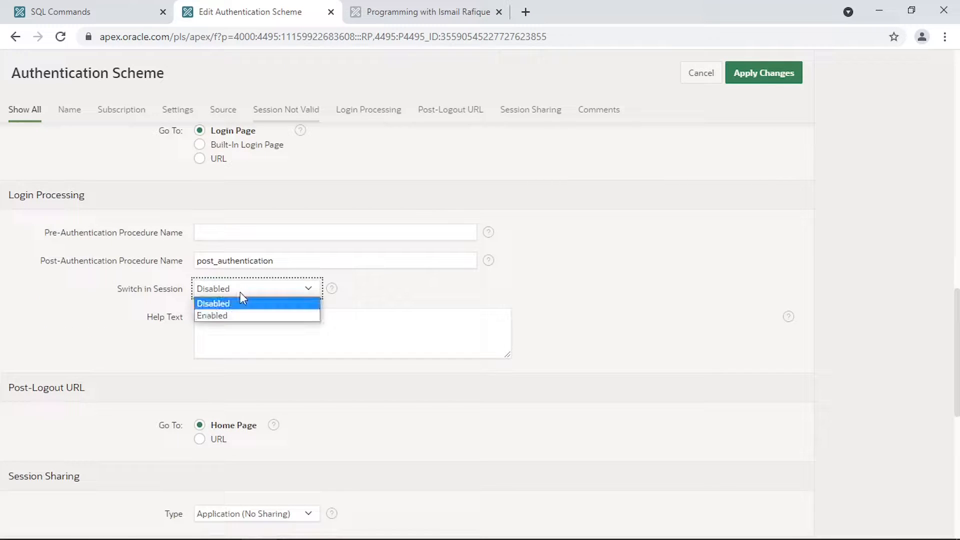
pyautogui.click(236, 315)
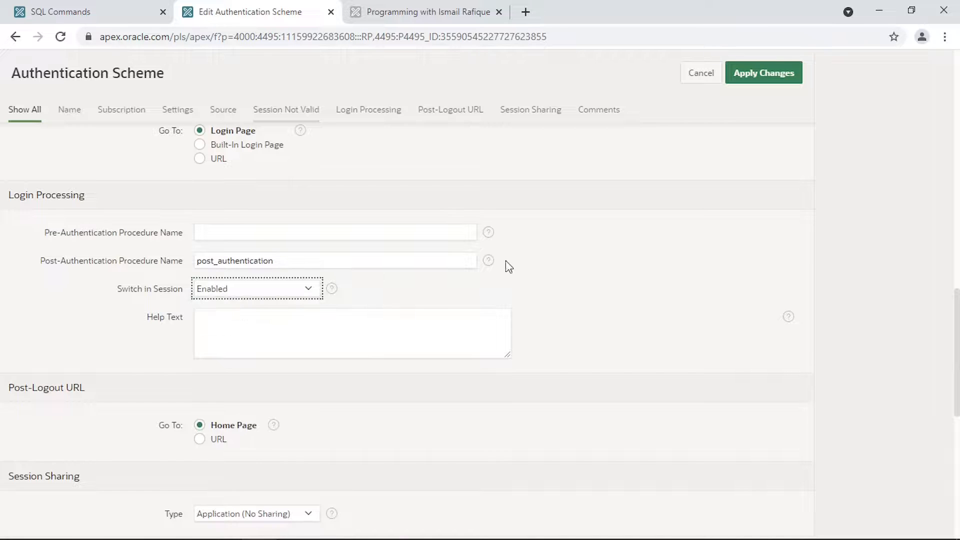
pyautogui.click(762, 76)
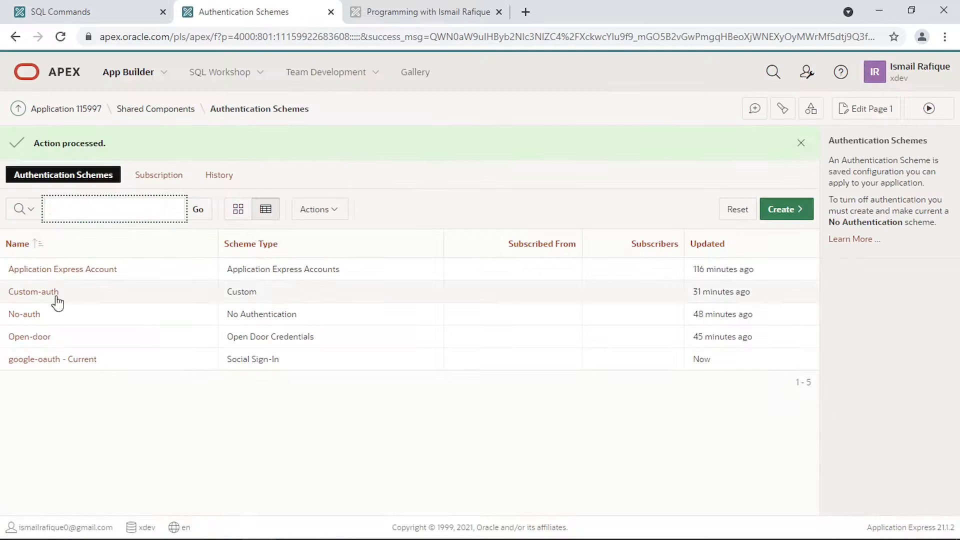
# - Activate Custom-auth as the current authentication scheme and open Page 1 in Page Designer
pyautogui.click(35, 295)
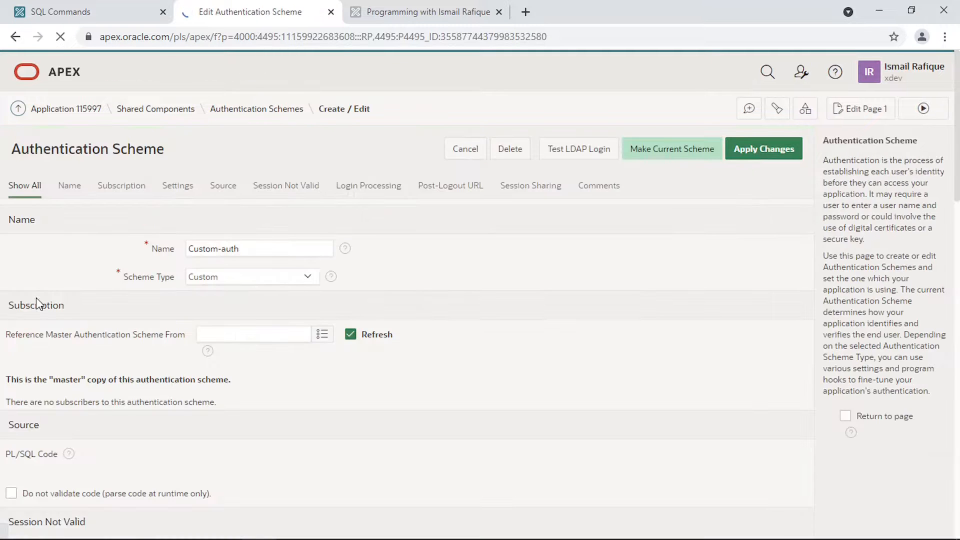
pyautogui.click(664, 153)
pyautogui.click(564, 340)
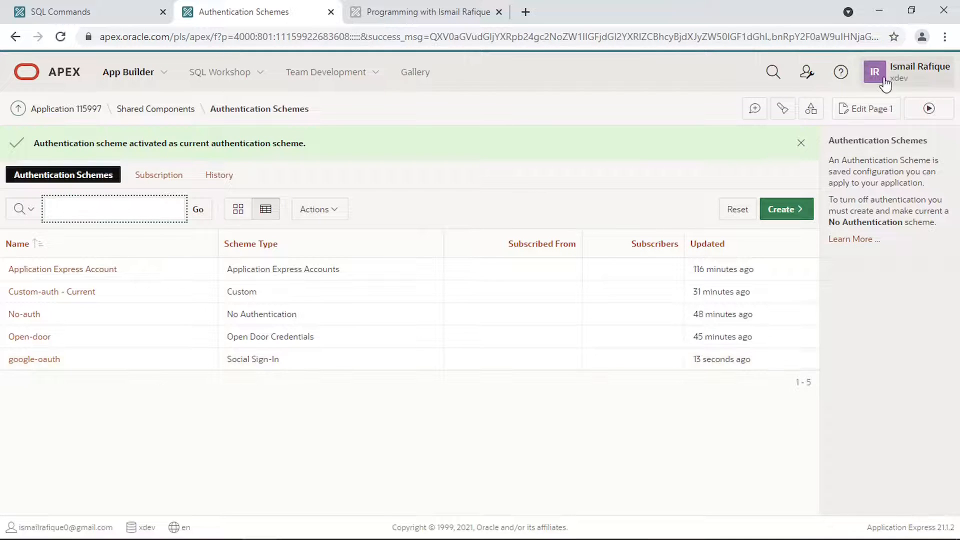
pyautogui.click(870, 112)
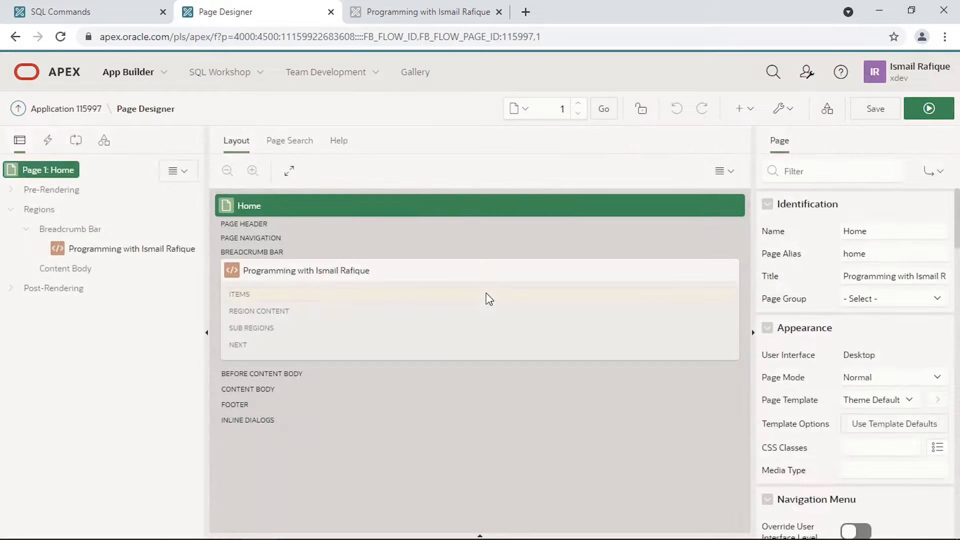
# - Switch Page Designer to page 9999, the Login Page
pyautogui.doubleClick(563, 110)
pyautogui.write('9')
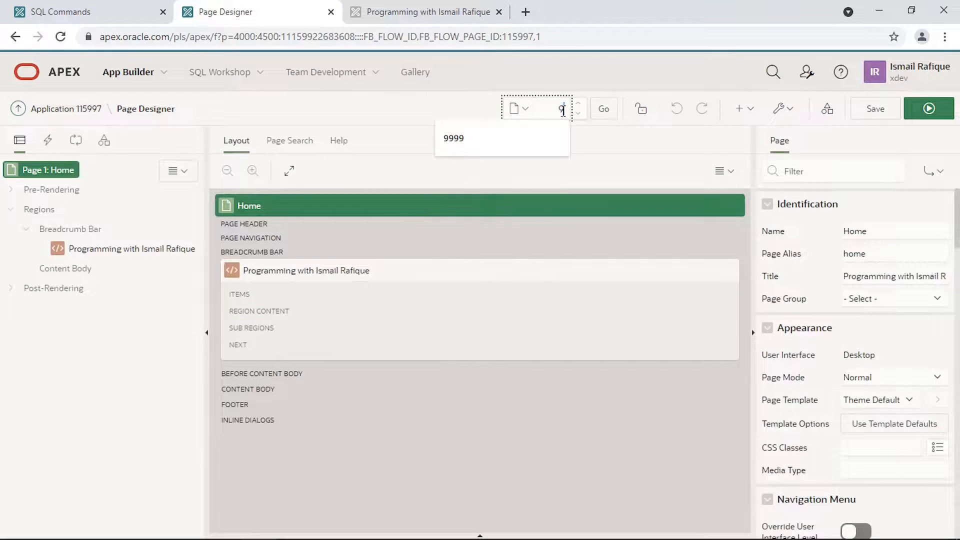
pyautogui.write('999')
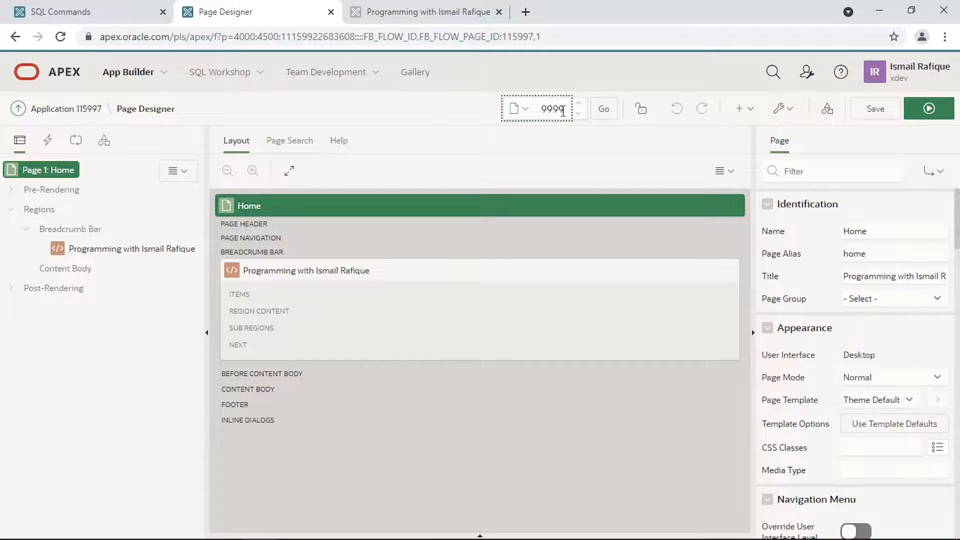
pyautogui.press('Return')
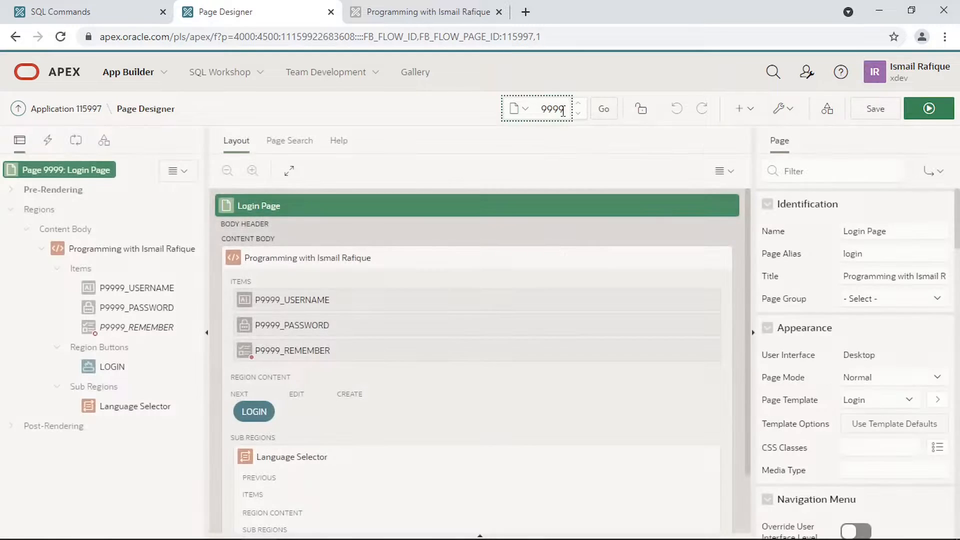
# - Create a region button named GOOGLE_LOGIN labelled Google Login
pyautogui.rightClick(105, 348)
pyautogui.click(145, 367)
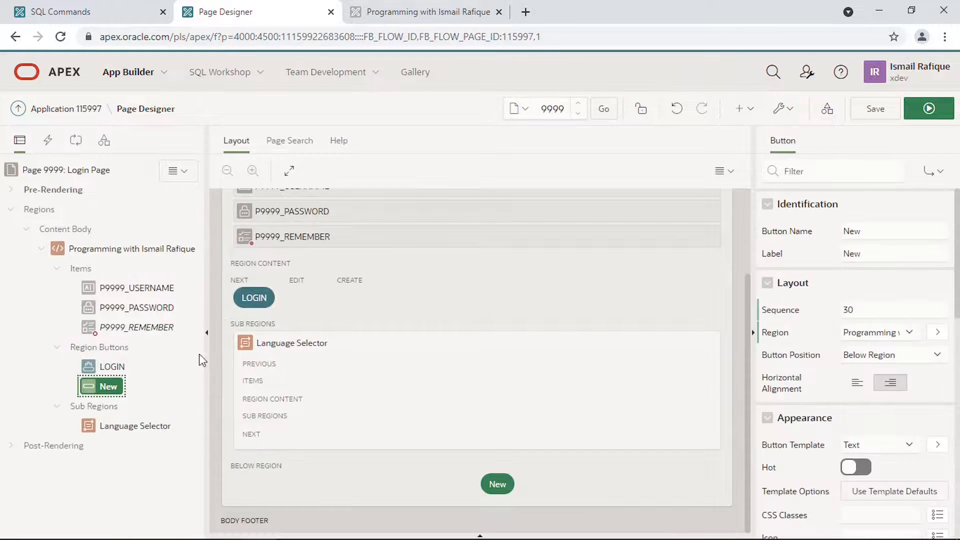
pyautogui.doubleClick(881, 230)
pyautogui.write('GOOGLE_LOGIN')
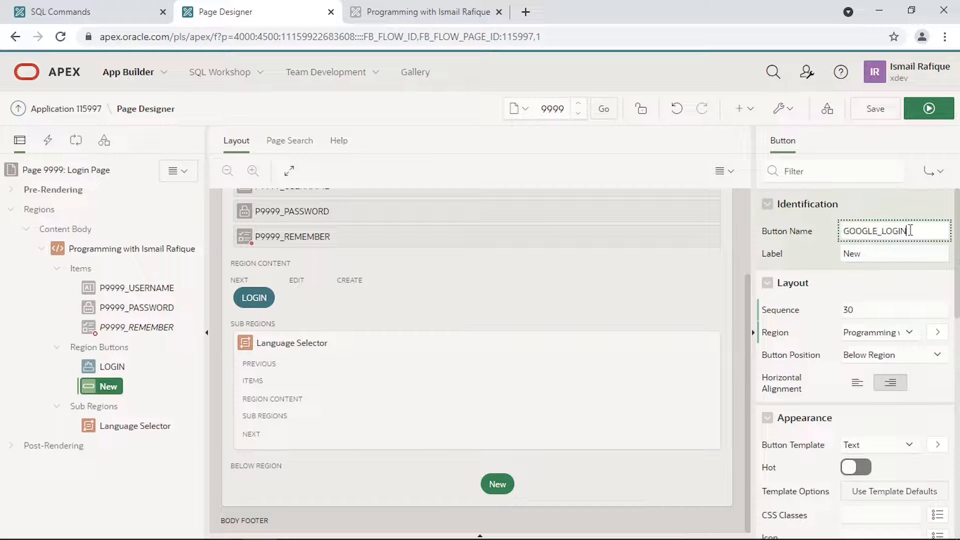
pyautogui.press('Tab')
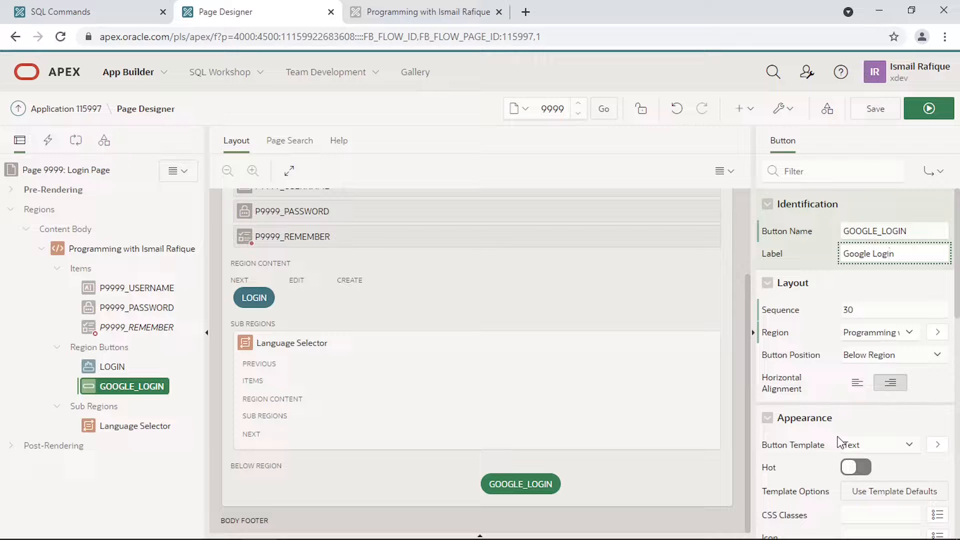
pyautogui.scroll(-4, 840, 442)
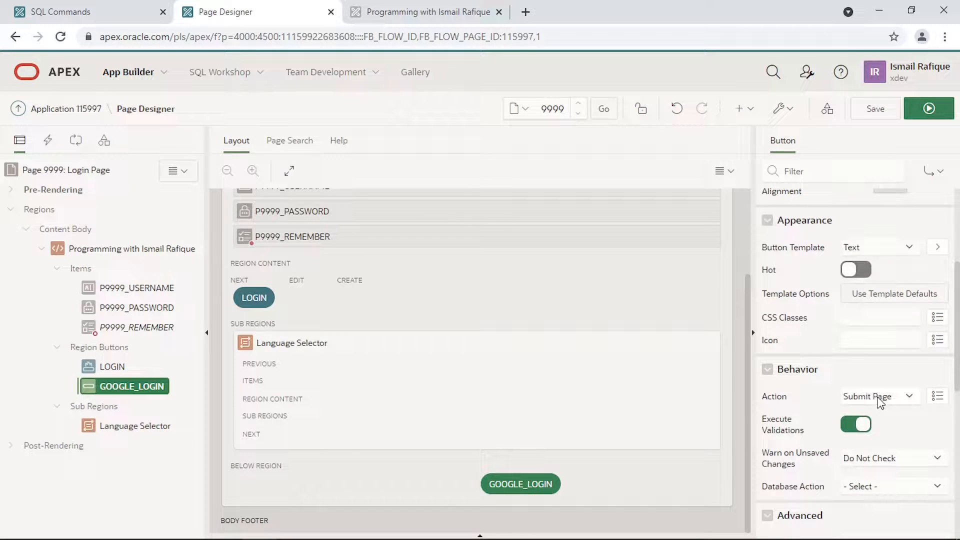
# - Make the button redirect to a page in this application, targeting page 1
pyautogui.click(878, 397)
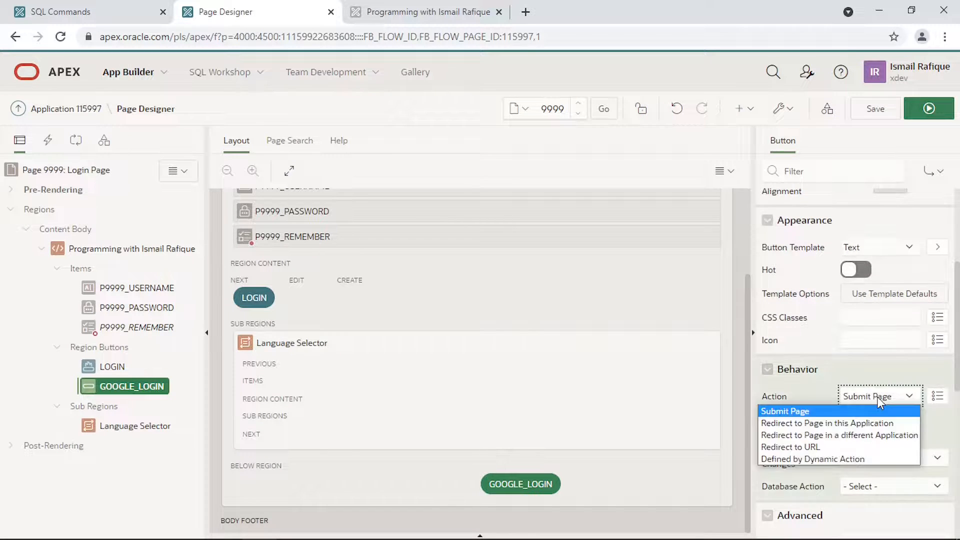
pyautogui.click(833, 420)
pyautogui.click(895, 420)
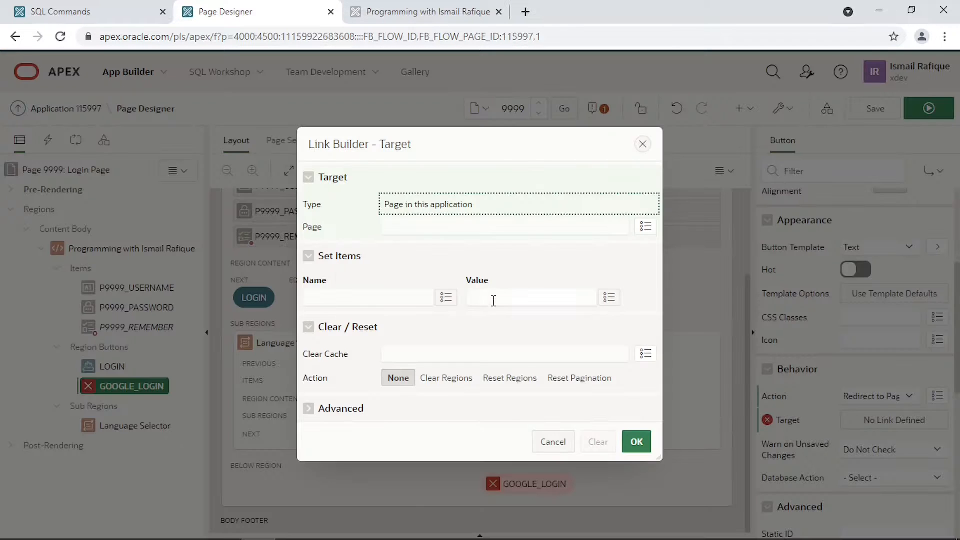
pyautogui.click(435, 225)
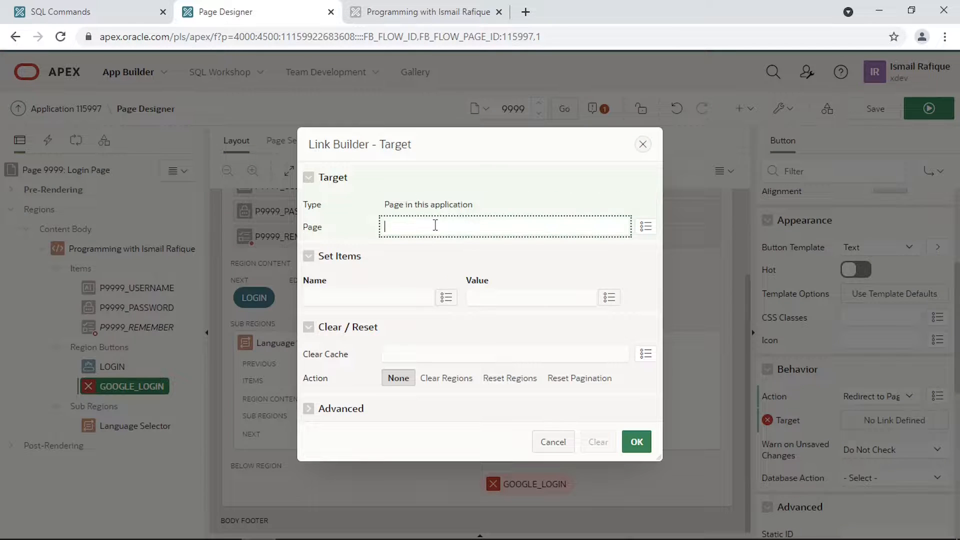
pyautogui.write('1')
# - Set the link's request to APEX_AUTHENTICATION=google-oauth and confirm the target
pyautogui.click(313, 415)
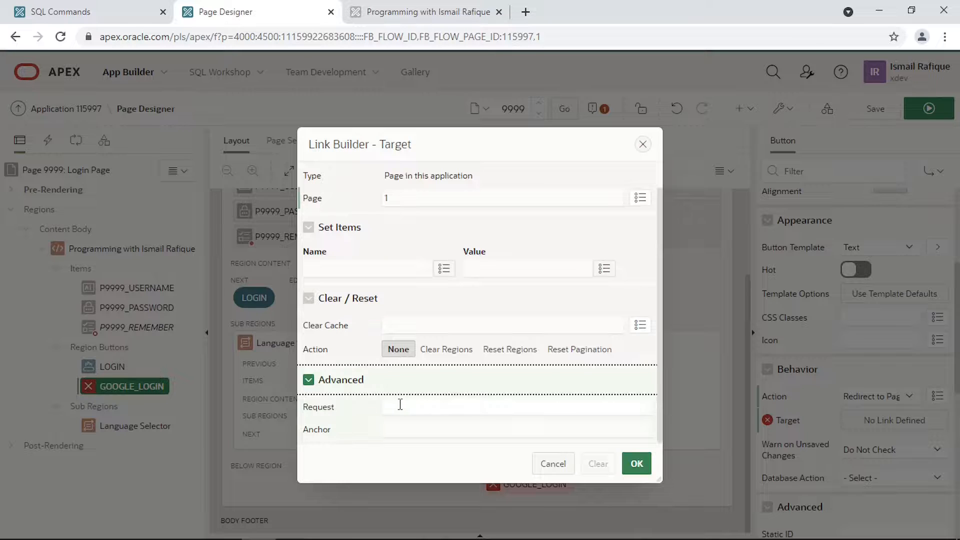
pyautogui.click(400, 406)
pyautogui.write('APEX_AUTHENTICATION=google-oauth')
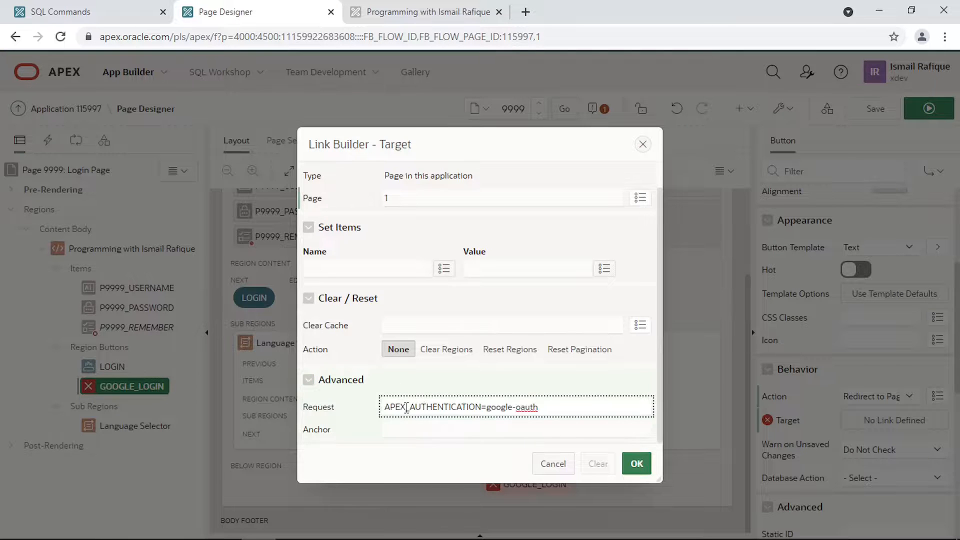
pyautogui.doubleClick(402, 409)
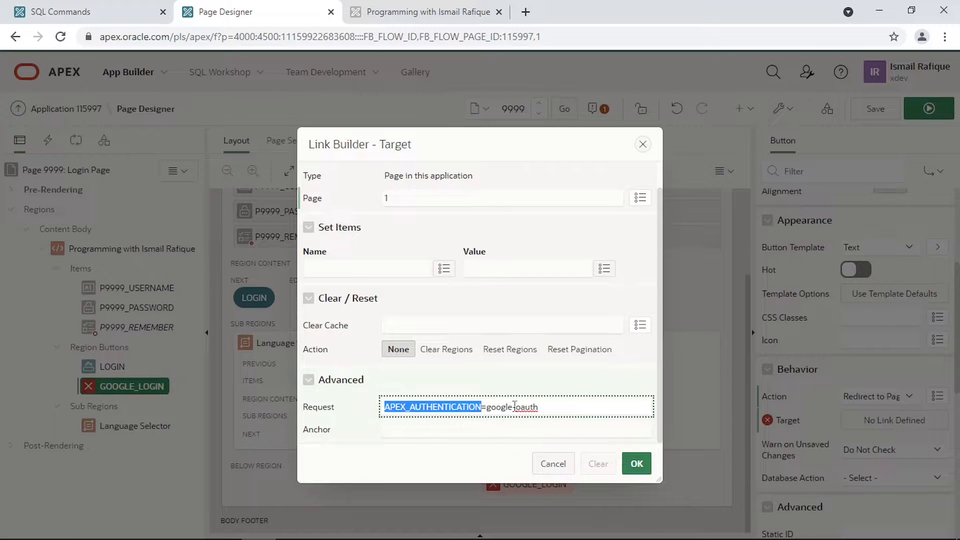
pyautogui.moveTo(488, 410); pyautogui.dragTo(550, 406)
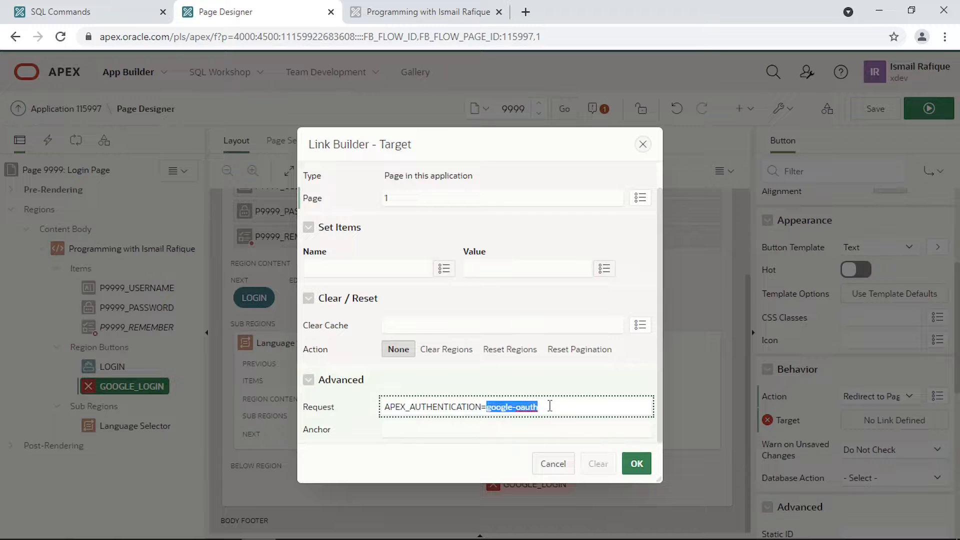
pyautogui.doubleClick(444, 408)
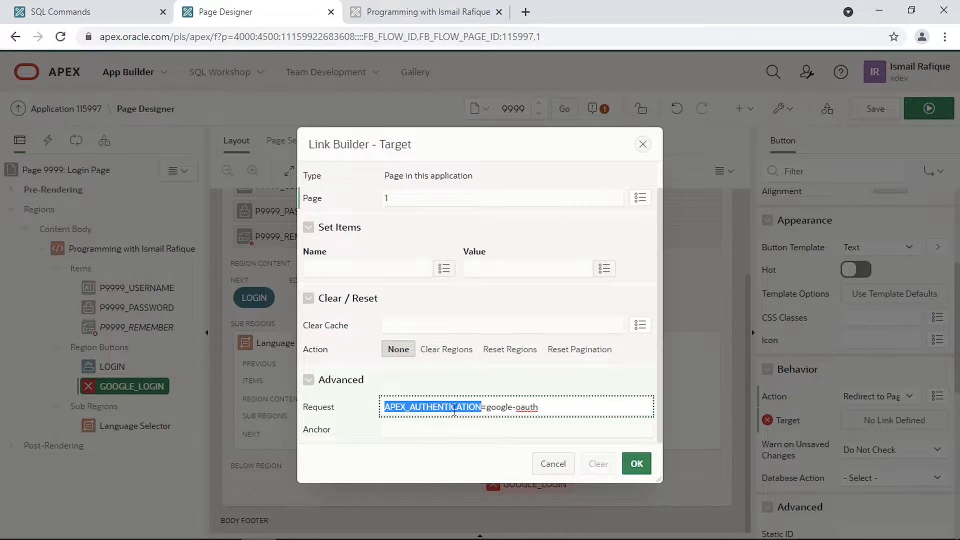
pyautogui.moveTo(488, 409); pyautogui.dragTo(544, 406)
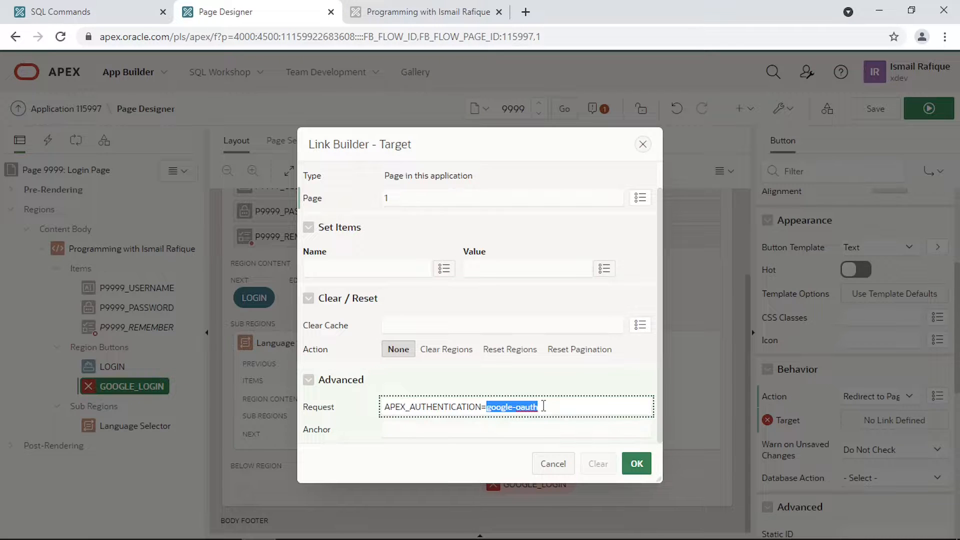
pyautogui.click(636, 463)
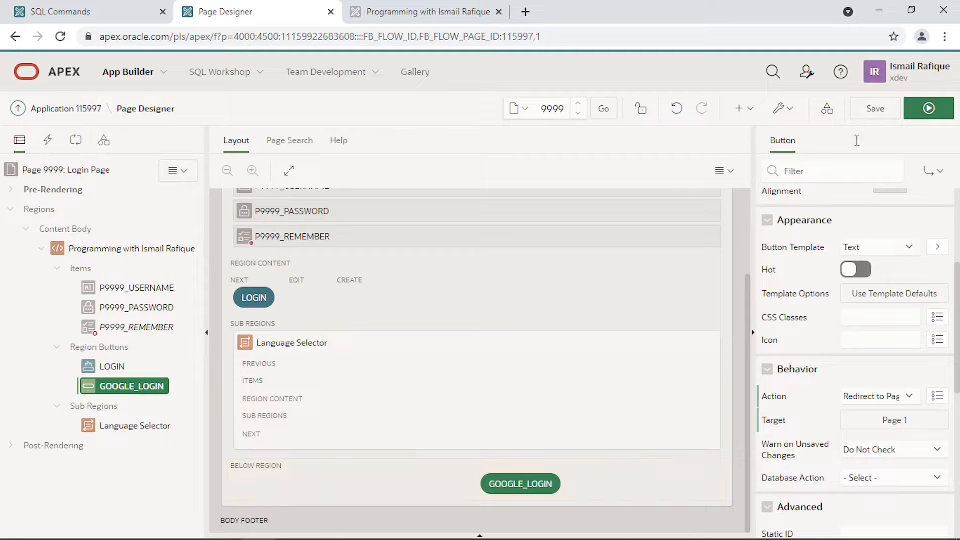
# - Save the login page, preview it in the running app, and return to Page Designer
pyautogui.click(885, 120)
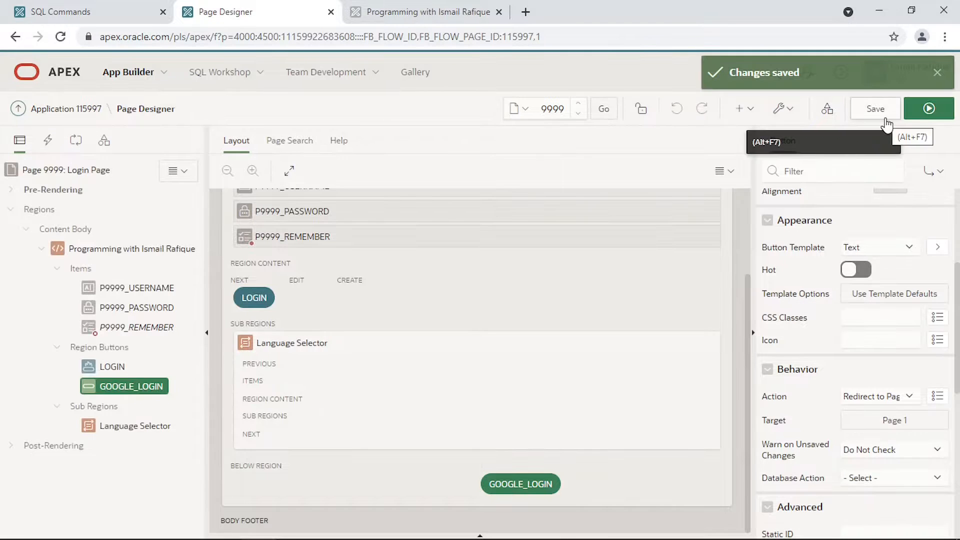
pyautogui.click(930, 109)
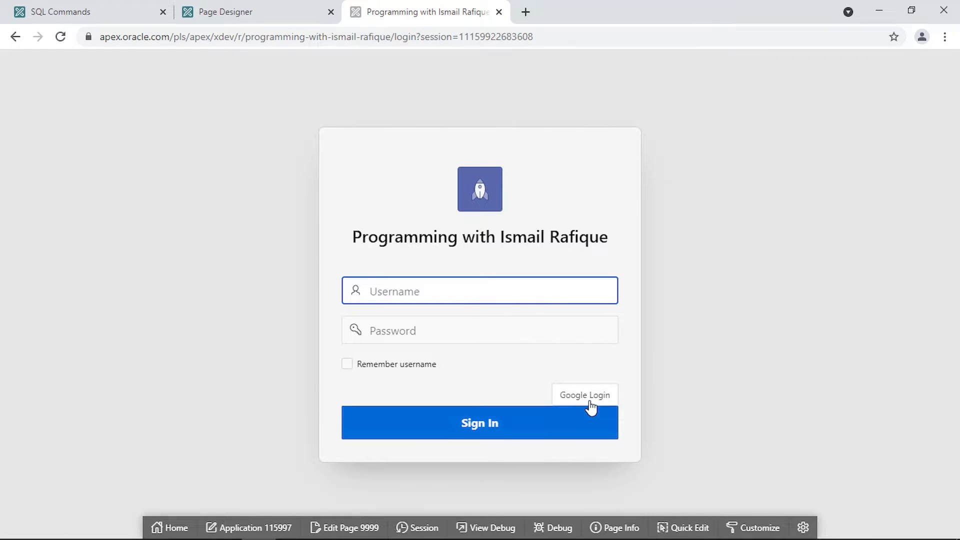
pyautogui.click(271, 12)
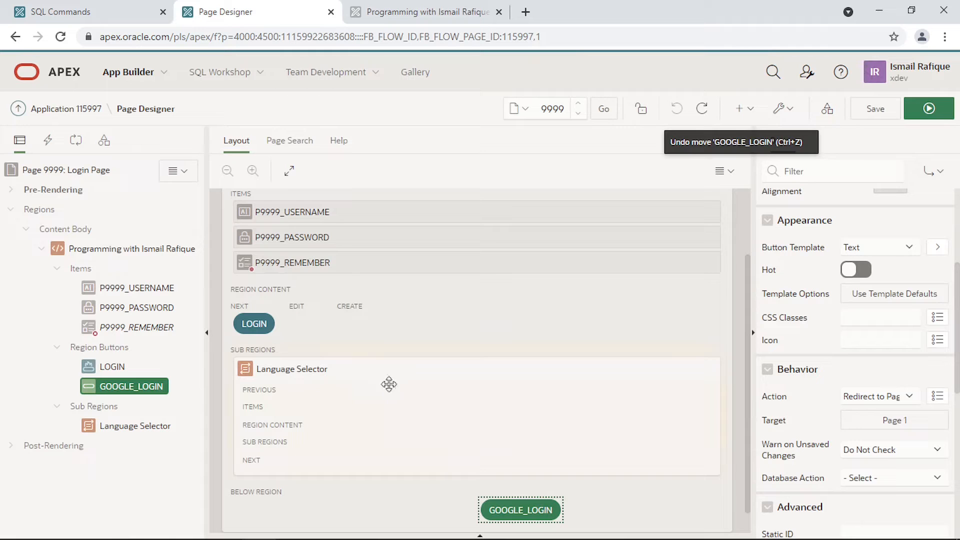
# - Move GOOGLE_LOGIN into the CREATE position beside LOGIN, save Page 9999, and run it
pyautogui.moveTo(518, 509); pyautogui.dragTo(355, 284)
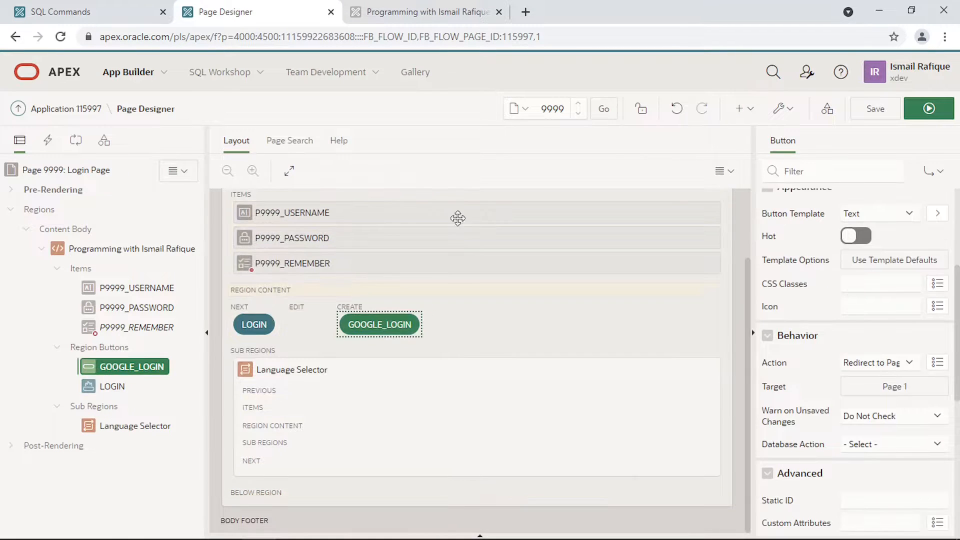
pyautogui.click(878, 110)
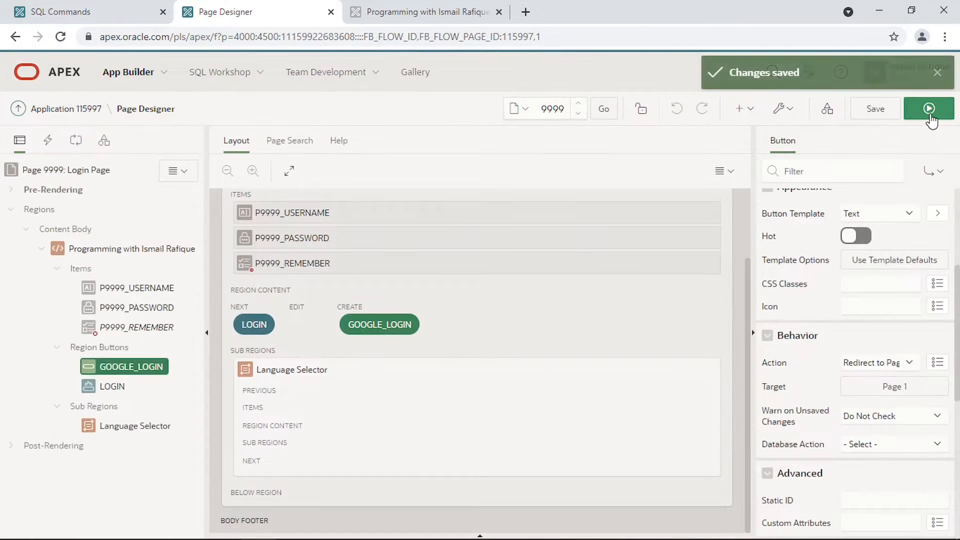
pyautogui.click(929, 109)
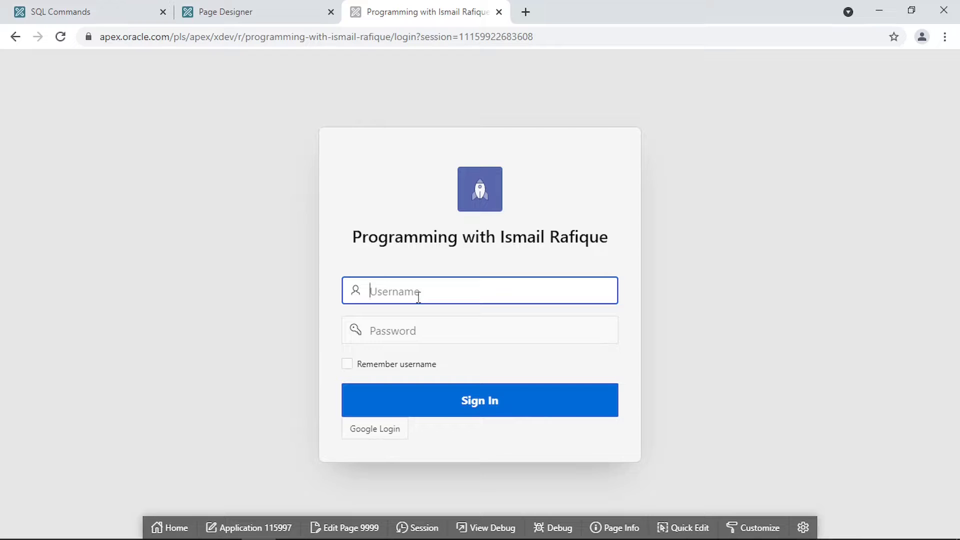
# - Sign in with the ordinary app username and password, then sign out from the user menu
pyautogui.write('ismail')
pyautogui.press('Tab')
pyautogui.write('******')
pyautogui.click(455, 394)
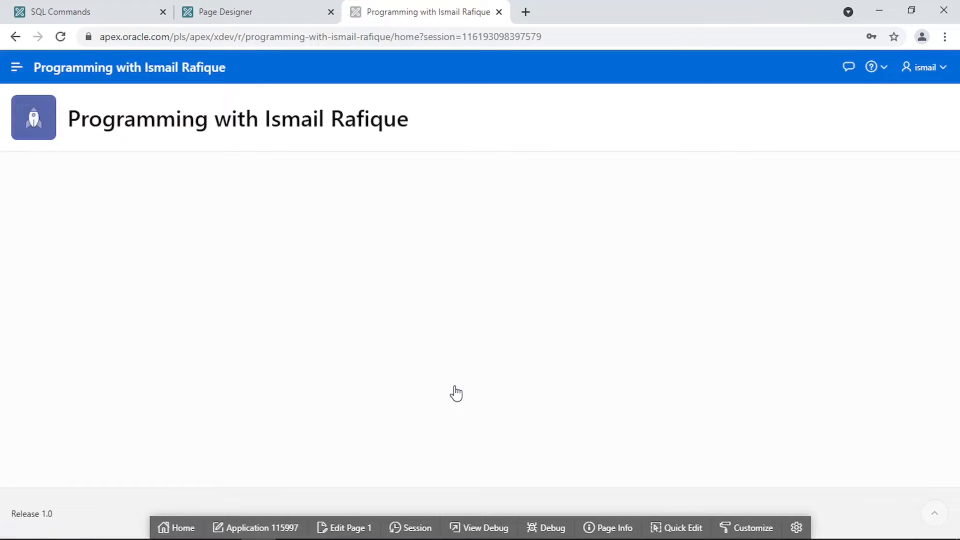
pyautogui.click(936, 66)
pyautogui.click(898, 105)
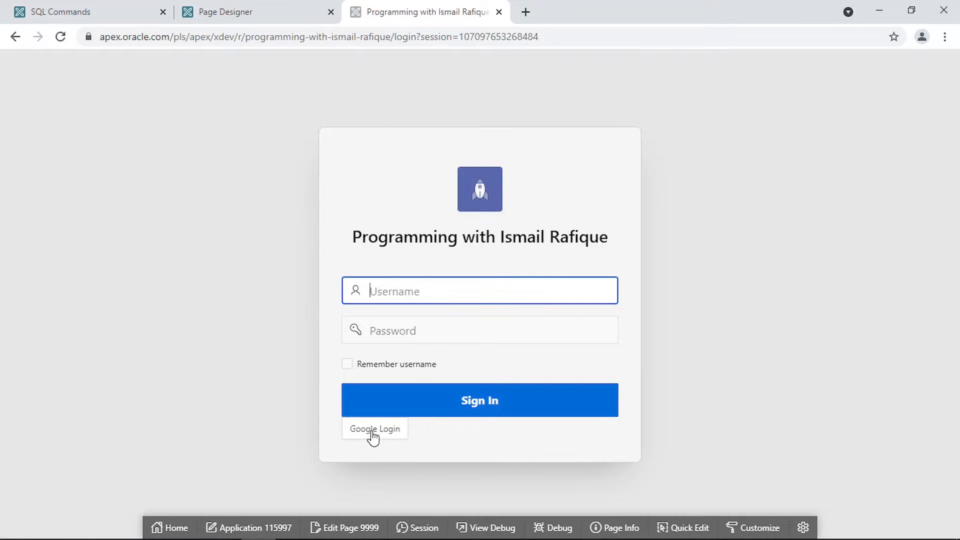
# - Sign in through Google Login with the Google account e-mail and password
pyautogui.click(372, 430)
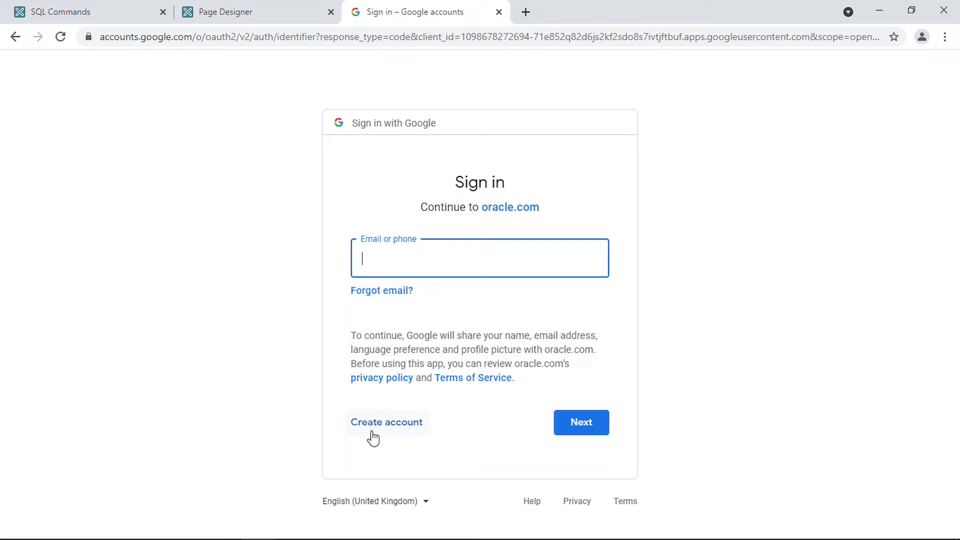
pyautogui.hotkey('ctrl', 'v')
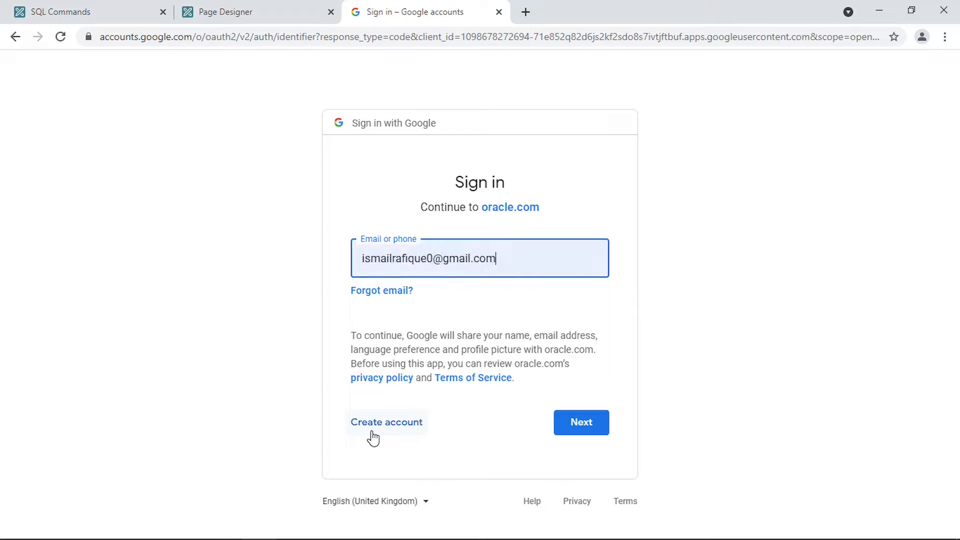
pyautogui.click(584, 423)
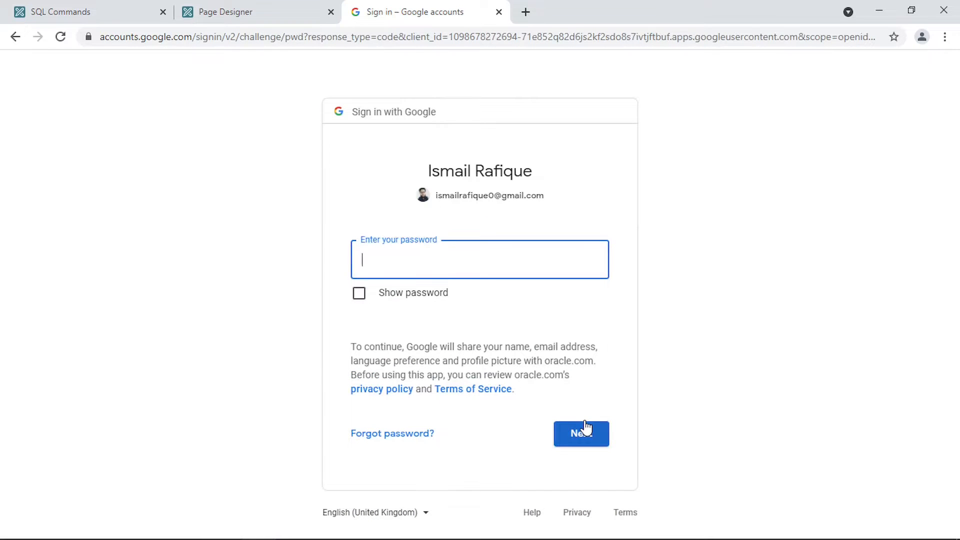
pyautogui.hotkey('ctrl', 'v')
pyautogui.click(585, 425)
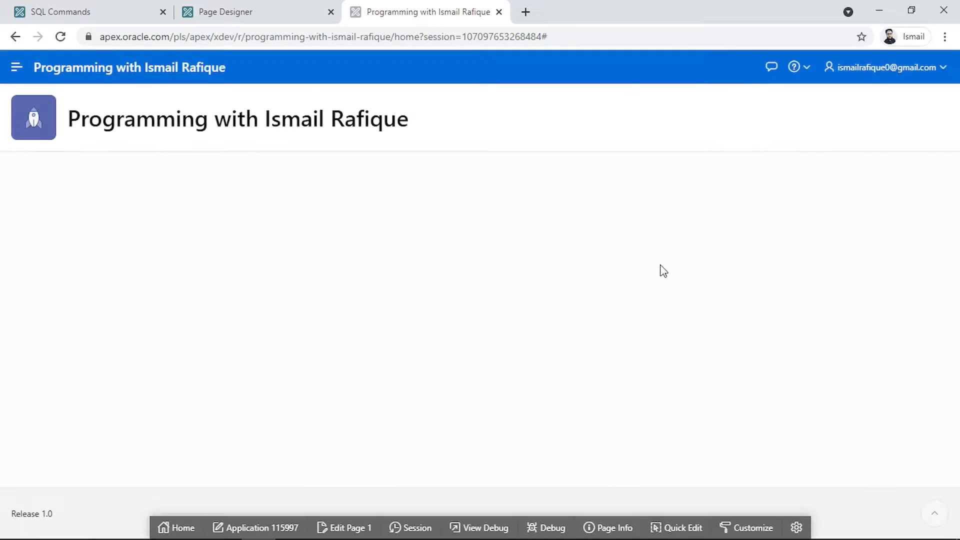
# - Check the user menu to confirm the signed-in Google account, then close it
pyautogui.click(903, 76)
pyautogui.press('Escape')
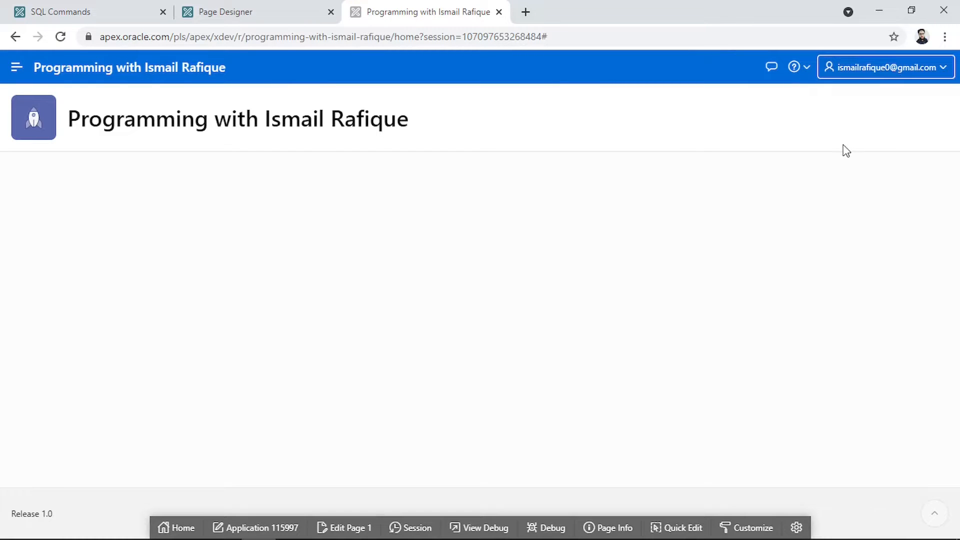
pyautogui.click(729, 195)
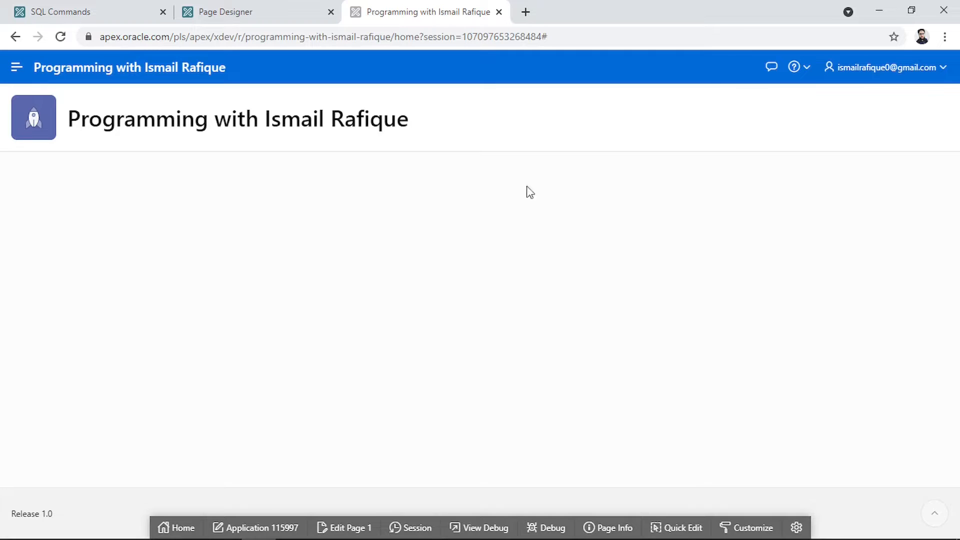
# - Rerun select * from md_user, confirm user 103 has AUTH_SCHEME GOOGLE, then return to the app
pyautogui.click(42, 14)
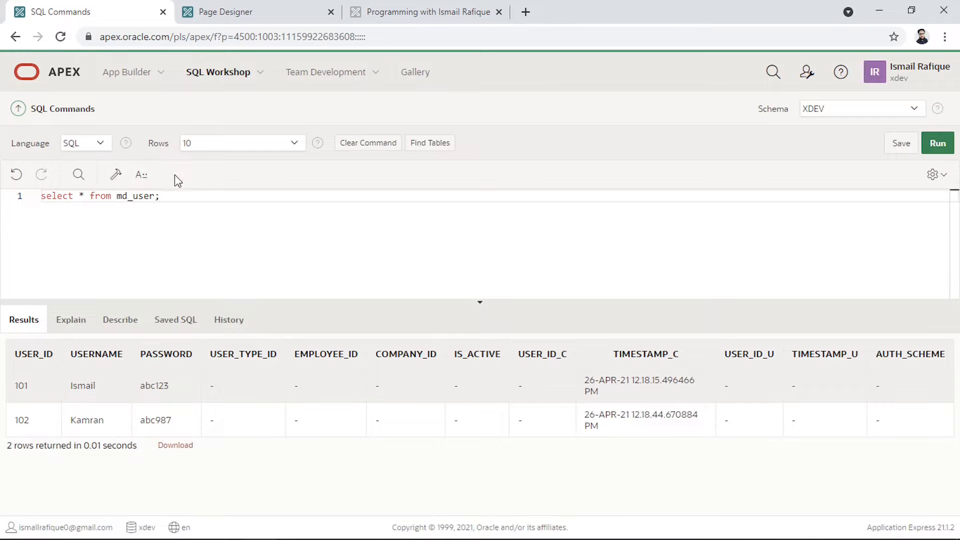
pyautogui.hotkey('ctrl', 'Return')
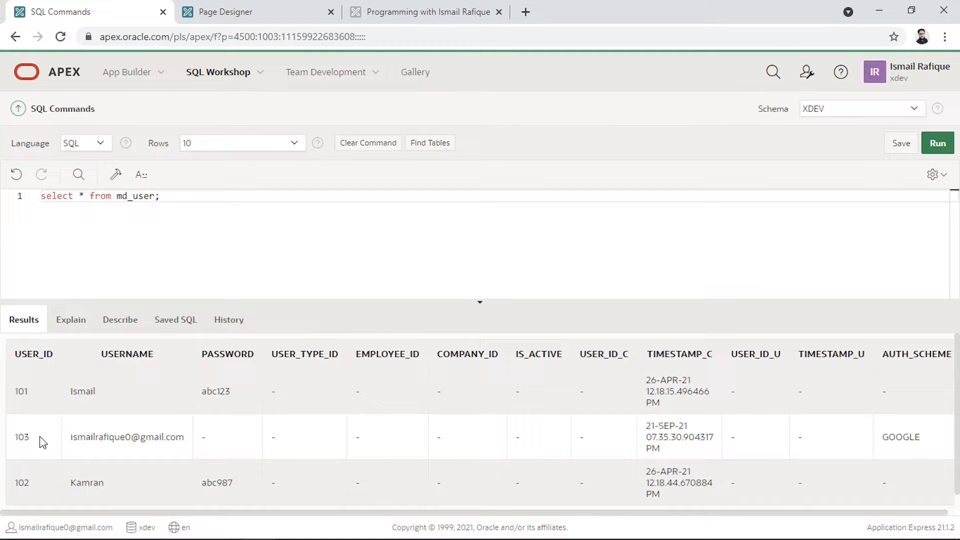
pyautogui.moveTo(39, 439); pyautogui.dragTo(18, 440)
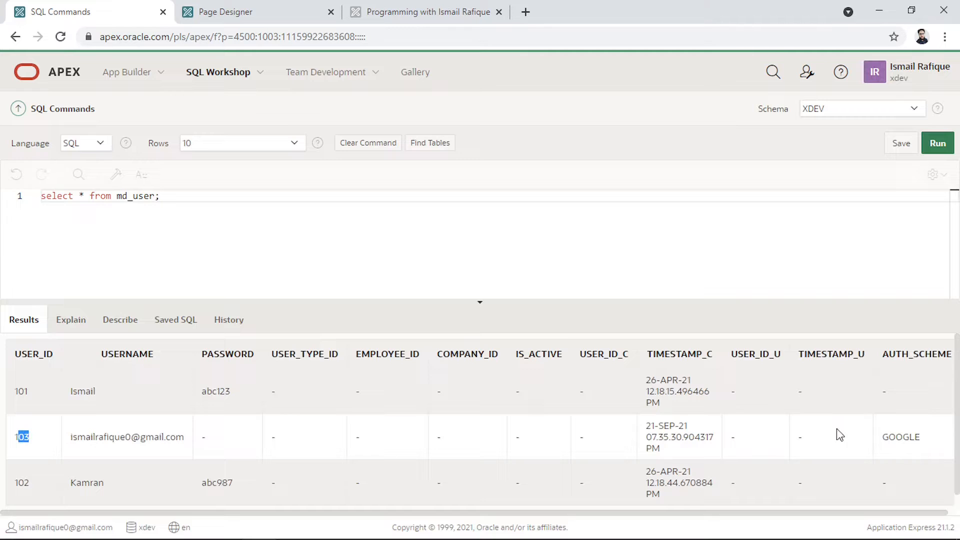
pyautogui.click(886, 439)
pyautogui.moveTo(886, 439); pyautogui.dragTo(923, 440)
pyautogui.moveTo(132, 438); pyautogui.dragTo(87, 437)
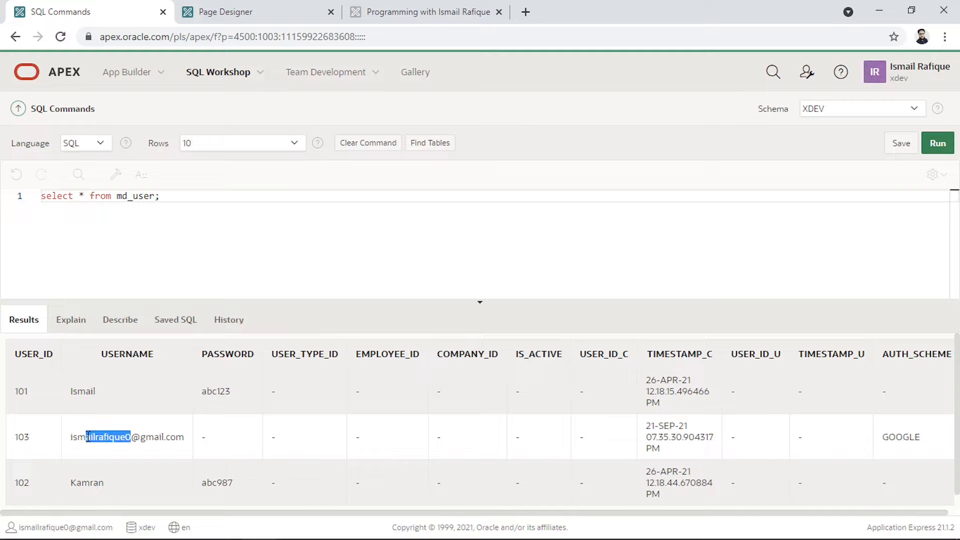
pyautogui.click(394, 11)
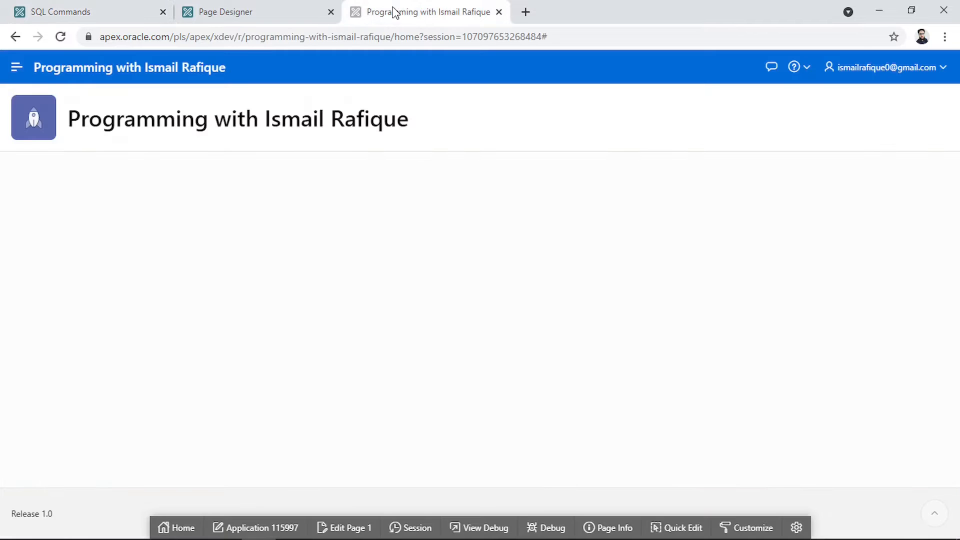
pyautogui.click(415, 527)
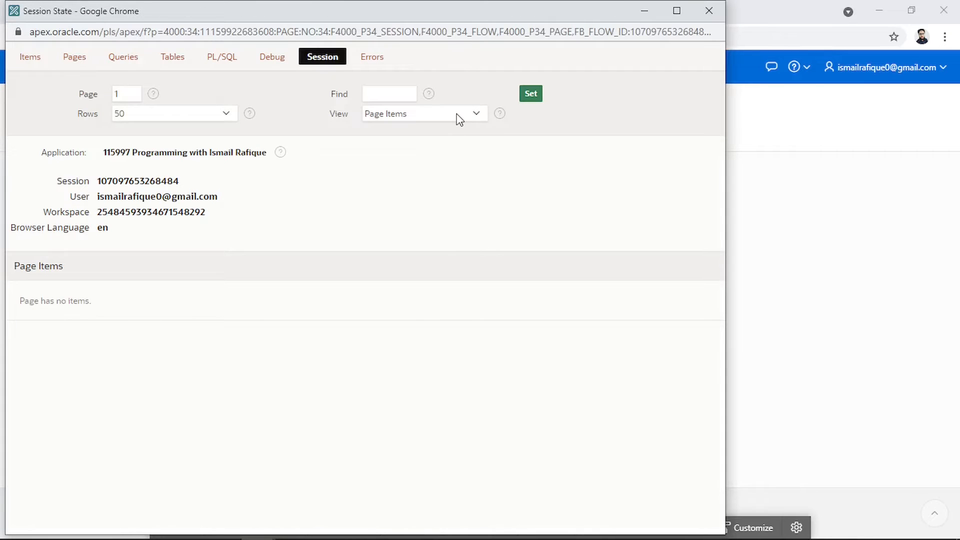
pyautogui.click(457, 114)
pyautogui.click(426, 138)
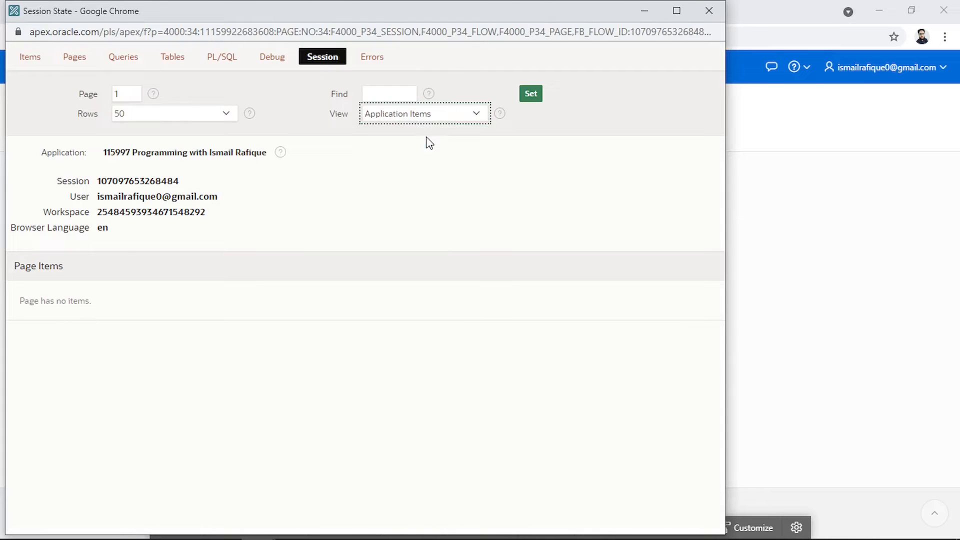
pyautogui.click(532, 101)
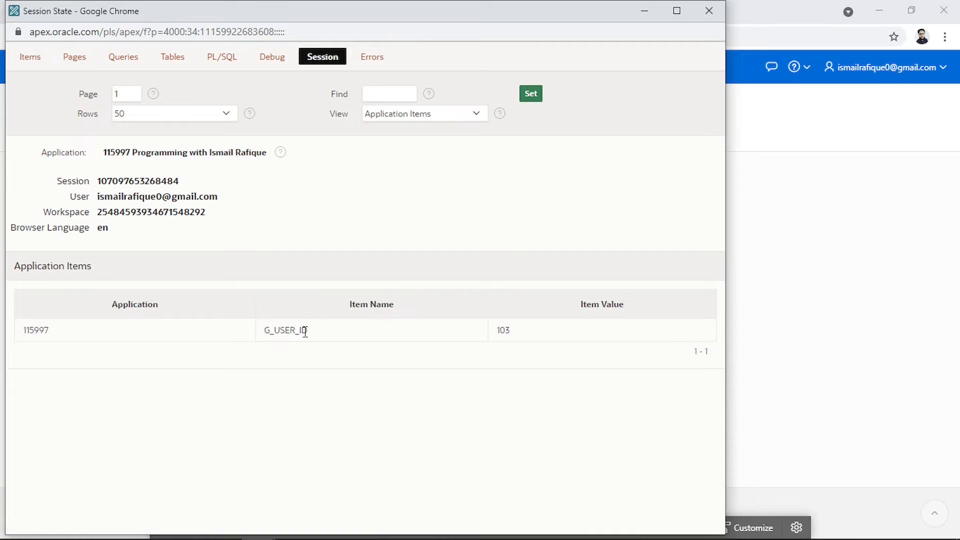
pyautogui.moveTo(306, 333); pyautogui.dragTo(268, 339)
pyautogui.click(385, 345)
pyautogui.moveTo(509, 330); pyautogui.dragTo(500, 338)
pyautogui.click(509, 334)
pyautogui.moveTo(299, 331); pyautogui.dragTo(270, 338)
pyautogui.click(704, 9)
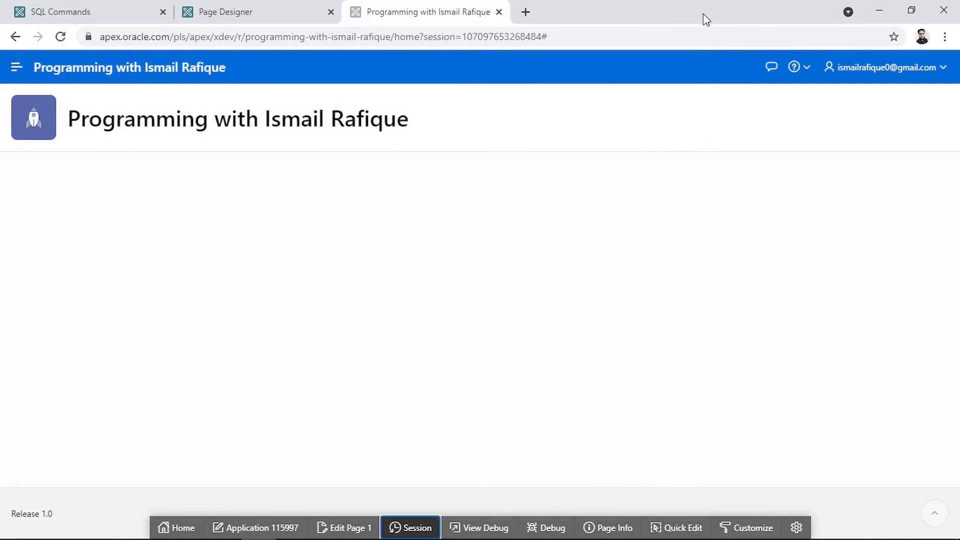